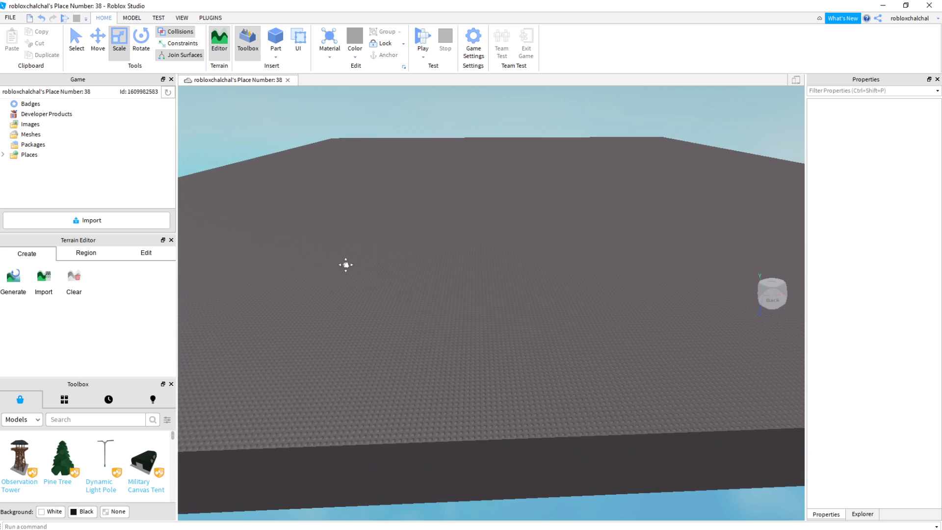
Insert a new block part on the baseplate
{"action": "scroll", "coordinate": [368, 224], "scroll_direction": "down", "scroll_amount": 2}
{"action": "middle_click_drag", "start_coordinate": [248, 216], "coordinate": [333, 224]}
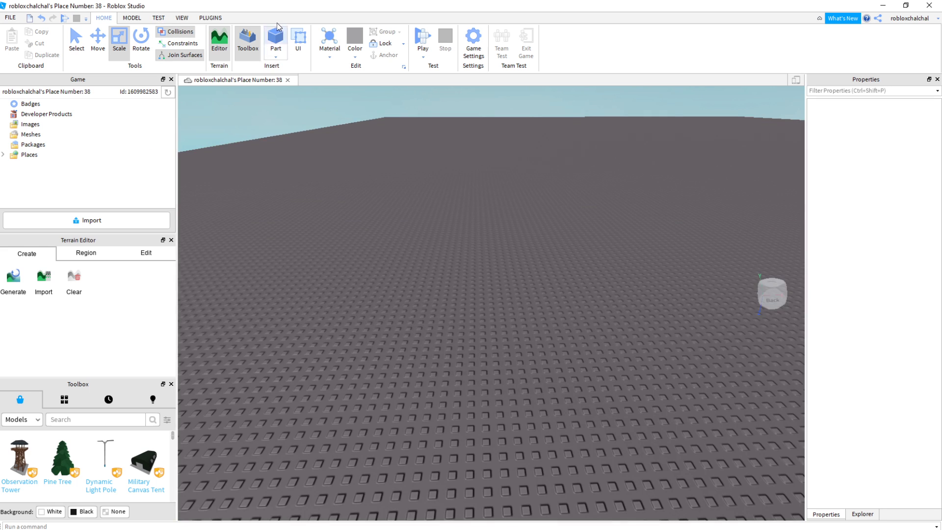
{"action": "left_click", "coordinate": [276, 37]}
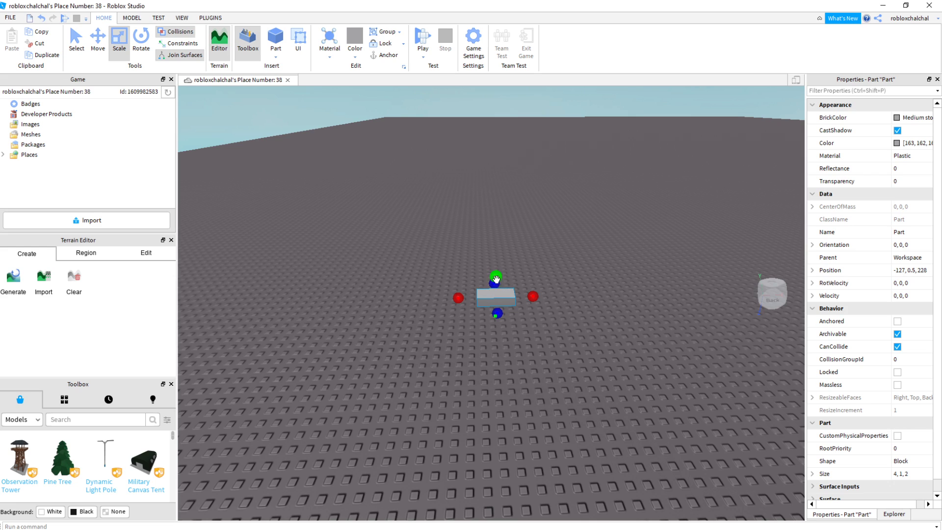
{"action": "left_click", "coordinate": [150, 49]}
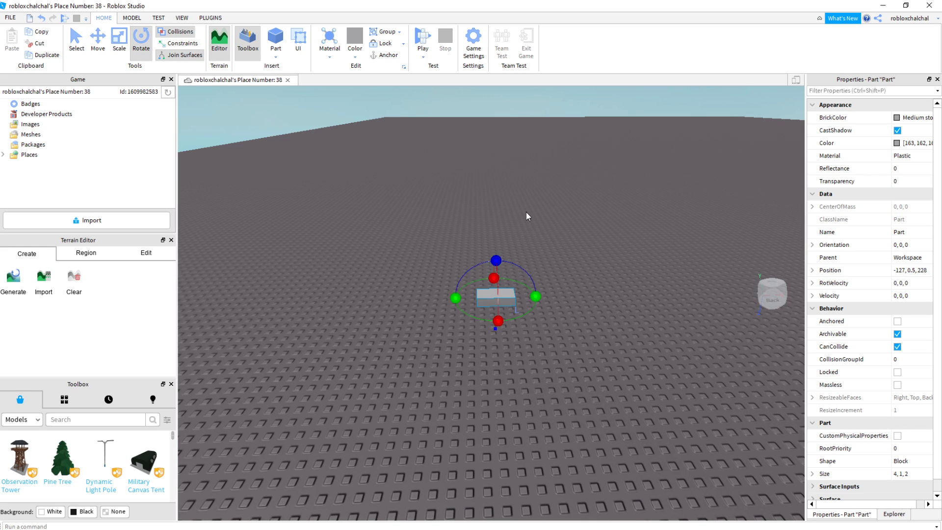
{"action": "left_click", "coordinate": [238, 114]}
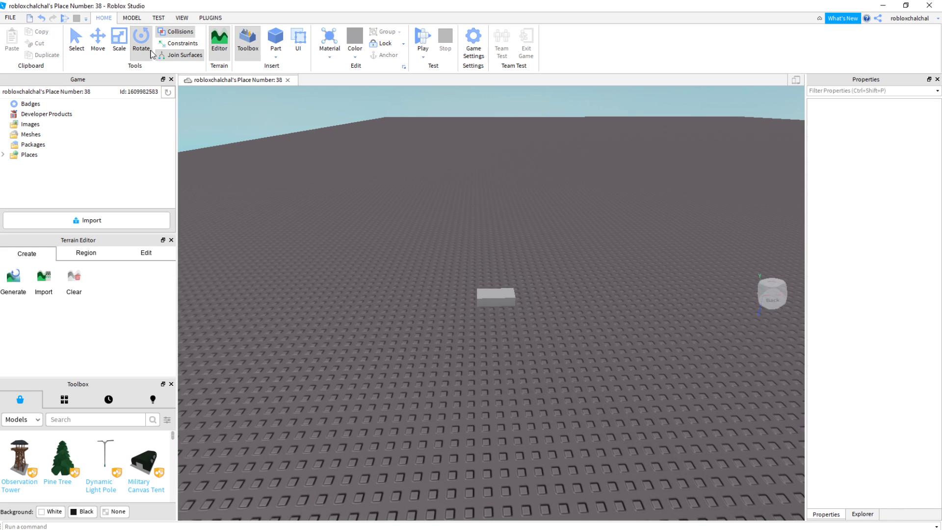
{"action": "left_click", "coordinate": [508, 293]}
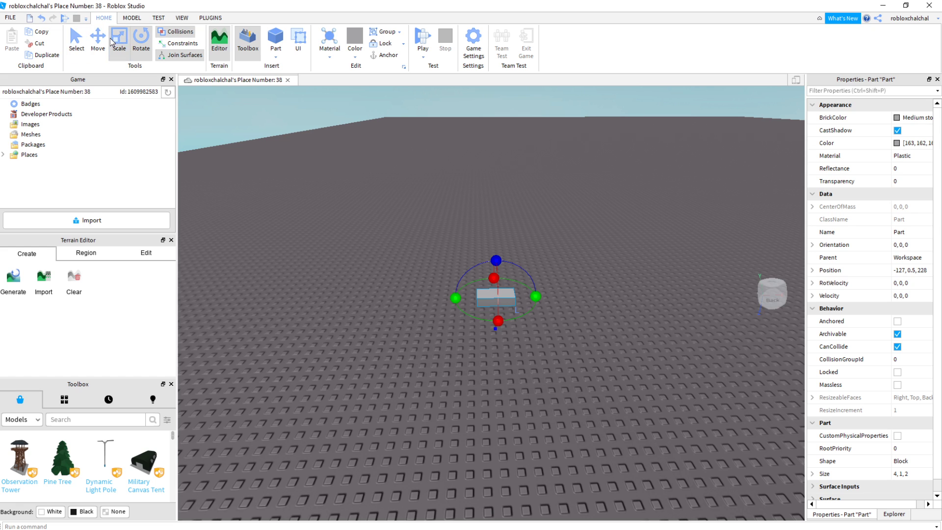
{"action": "left_click", "coordinate": [539, 295]}
{"action": "left_click", "coordinate": [511, 295]}
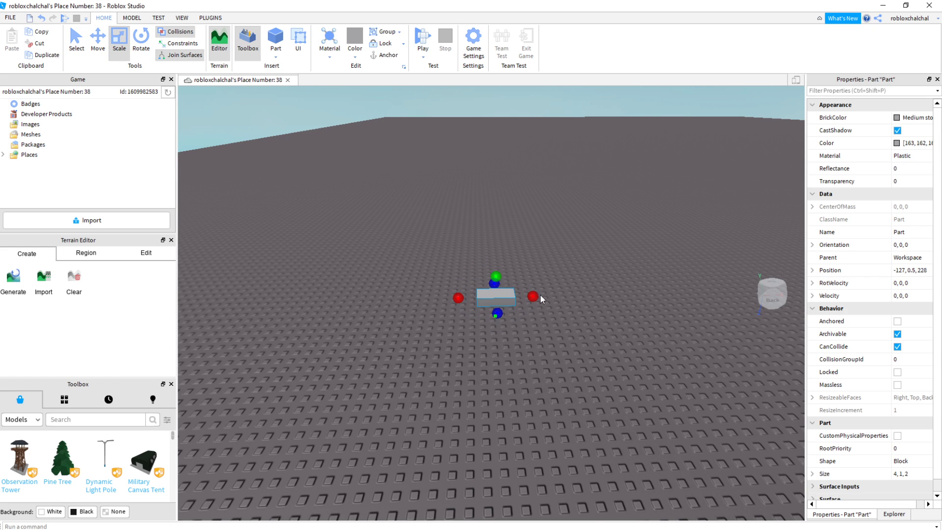
Scale the block part into a flat floor slab with a size of 42 × 1 × 37
{"action": "left_click_drag", "start_coordinate": [607, 301], "coordinate": [731, 294]}
{"action": "scroll", "coordinate": [554, 336], "scroll_direction": "down", "scroll_amount": 3}
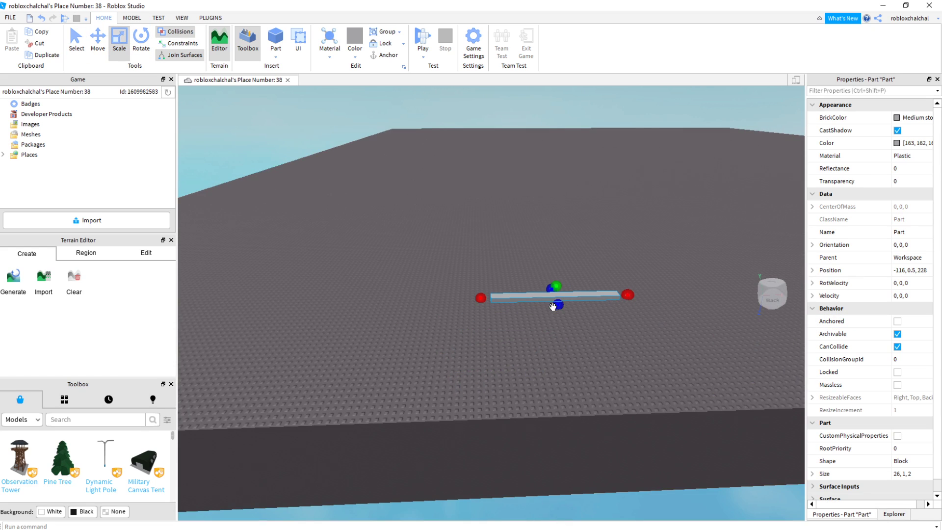
{"action": "left_click_drag", "start_coordinate": [552, 306], "coordinate": [590, 390]}
{"action": "left_click_drag", "start_coordinate": [549, 293], "coordinate": [539, 259]}
{"action": "left_click_drag", "start_coordinate": [636, 309], "coordinate": [715, 317]}
{"action": "mouse_move", "coordinate": [643, 331]}
{"action": "left_mouse_down"}
{"action": "mouse_move", "coordinate": [640, 349]}
{"action": "mouse_move", "coordinate": [652, 342]}
{"action": "left_mouse_up"}
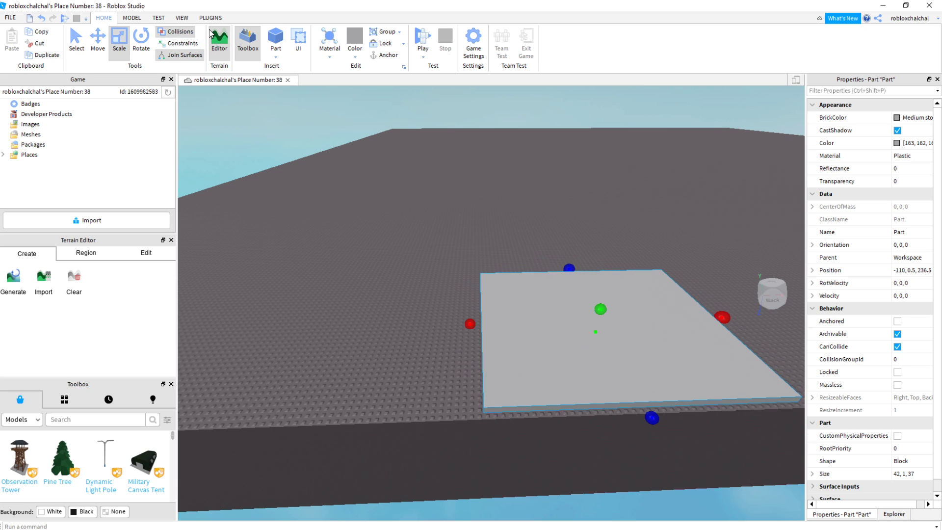
Insert another part along the floor slab's edge and scale it into a wall of 42 × 29 × 2
{"action": "left_click", "coordinate": [280, 44]}
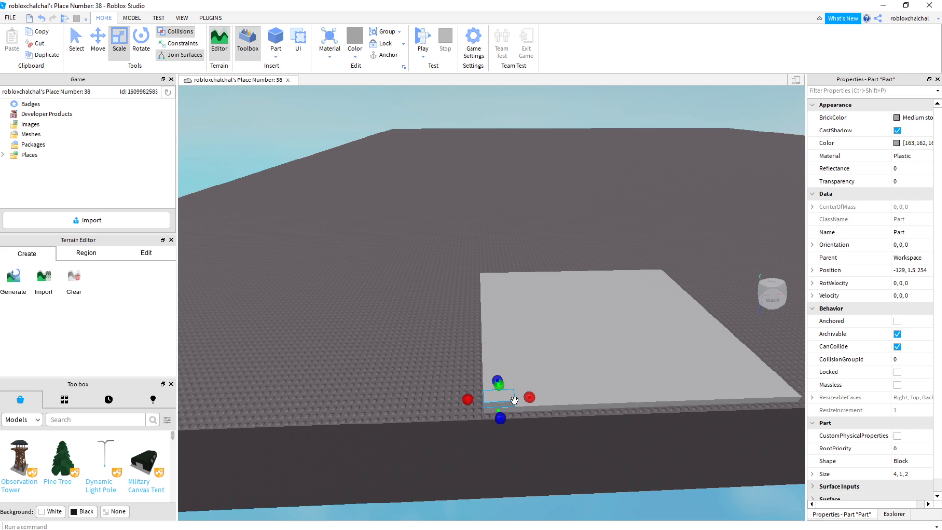
{"action": "left_click_drag", "start_coordinate": [529, 401], "coordinate": [550, 401]}
{"action": "middle_click_drag", "start_coordinate": [551, 401], "coordinate": [521, 394]}
{"action": "left_click_drag", "start_coordinate": [432, 375], "coordinate": [550, 384]}
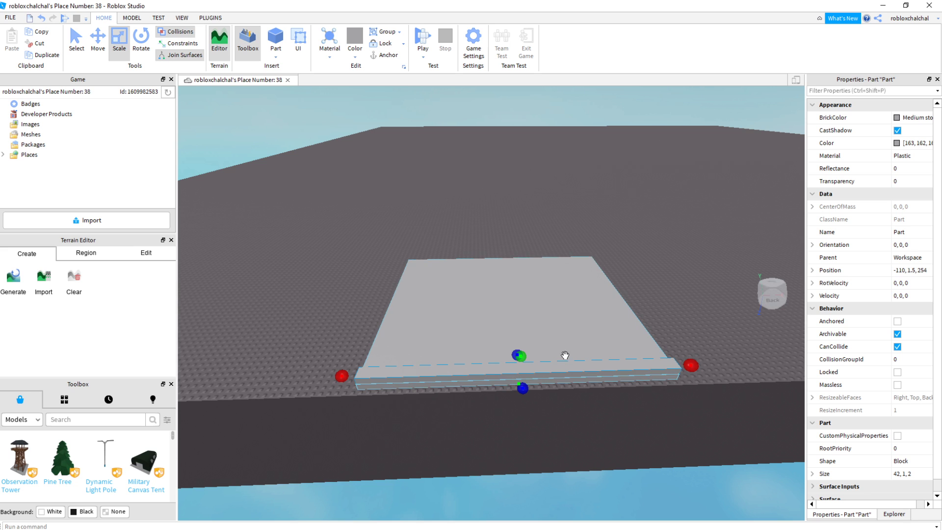
{"action": "left_click_drag", "start_coordinate": [517, 357], "coordinate": [490, 91]}
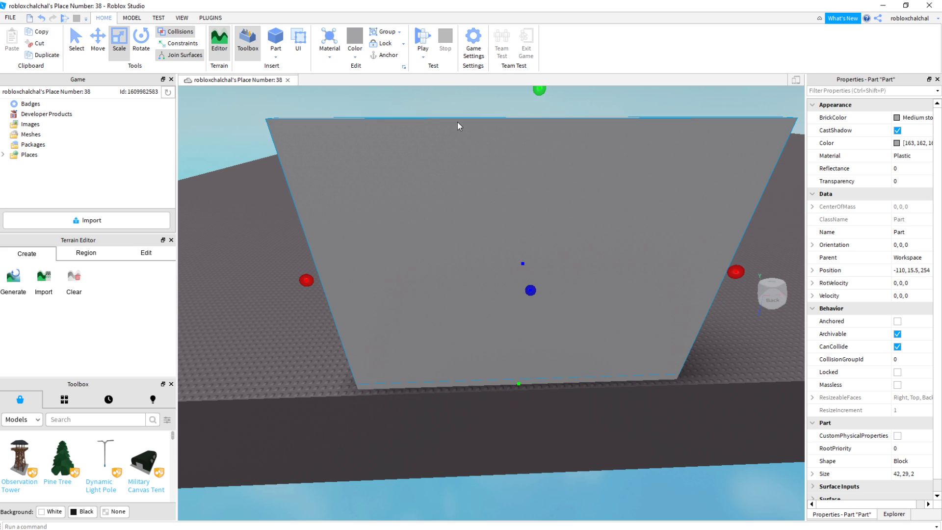
Examine the new wall and floor slab from the inner side
{"action": "key", "text": "e"}
{"action": "key", "text": "d"}
{"action": "right_click_drag", "start_coordinate": [493, 356], "coordinate": [423, 326]}
{"action": "middle_click_drag", "start_coordinate": [423, 325], "coordinate": [377, 257]}
{"action": "middle_click_drag", "start_coordinate": [576, 150], "coordinate": [545, 191]}
{"action": "scroll", "coordinate": [542, 206], "scroll_direction": "up", "scroll_amount": 2}
{"action": "scroll", "coordinate": [544, 191], "scroll_direction": "down", "scroll_amount": 2}
{"action": "middle_click_drag", "start_coordinate": [544, 294], "coordinate": [534, 202]}
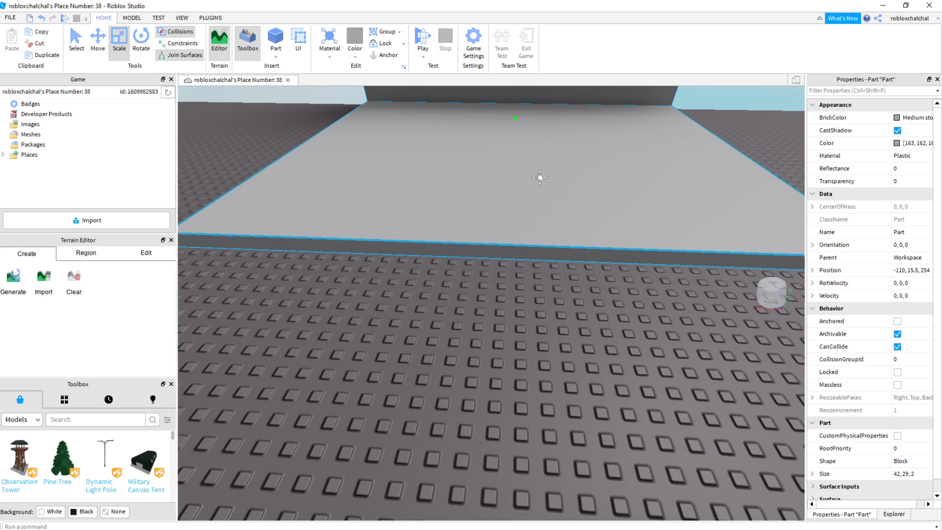
{"action": "scroll", "coordinate": [534, 201], "scroll_direction": "up", "scroll_amount": 2}
{"action": "scroll", "coordinate": [535, 196], "scroll_direction": "down", "scroll_amount": 2}
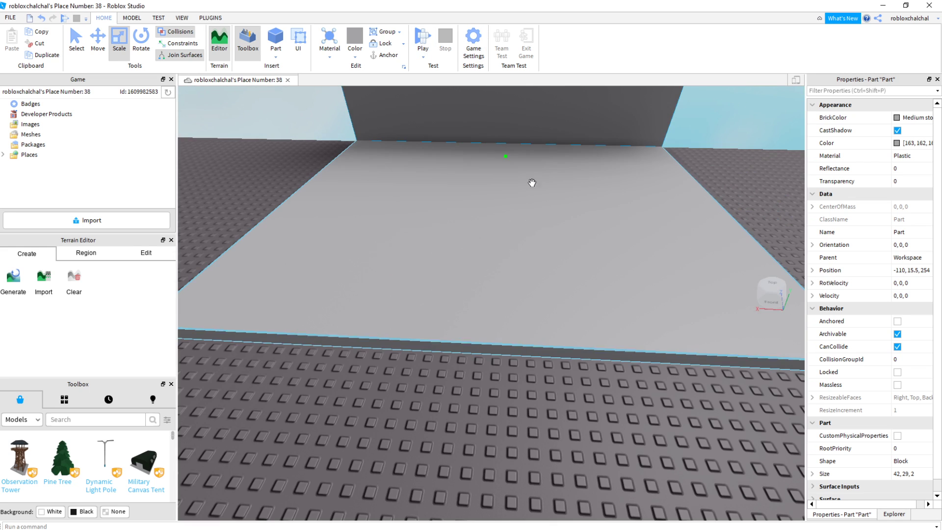
{"action": "left_click", "coordinate": [65, 401]}
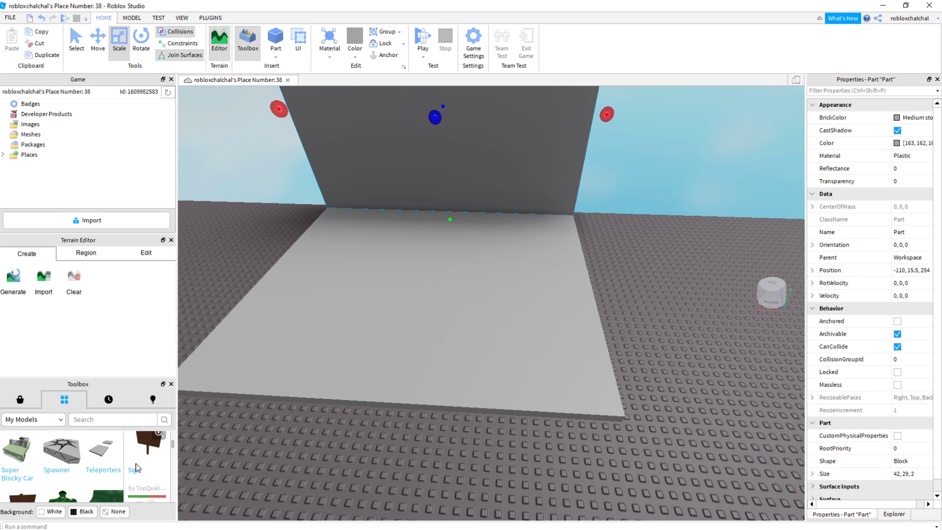
{"action": "left_click", "coordinate": [137, 467]}
{"action": "right_click", "coordinate": [465, 288]}
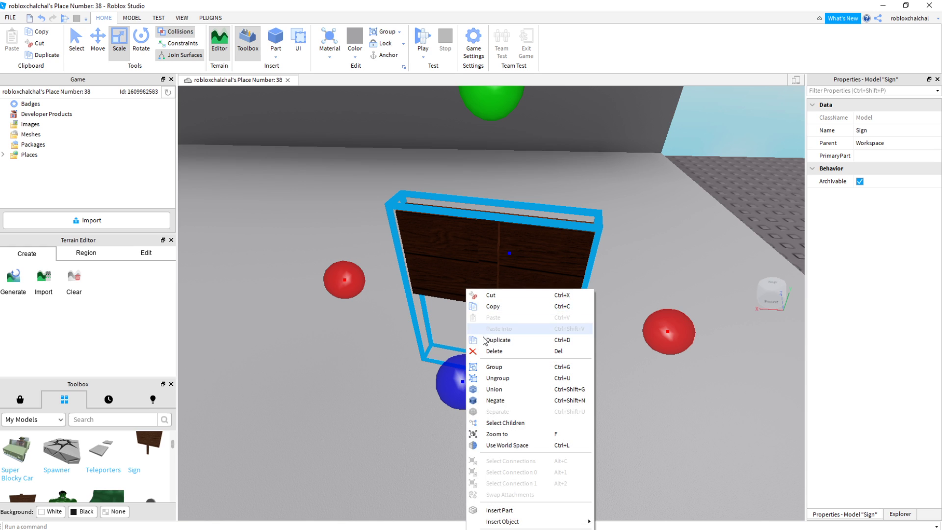
{"action": "left_click", "coordinate": [480, 348]}
Place the Spawner model from My Models on the floor slab and flatten it against the slab
{"action": "left_click_drag", "start_coordinate": [90, 441], "coordinate": [343, 253]}
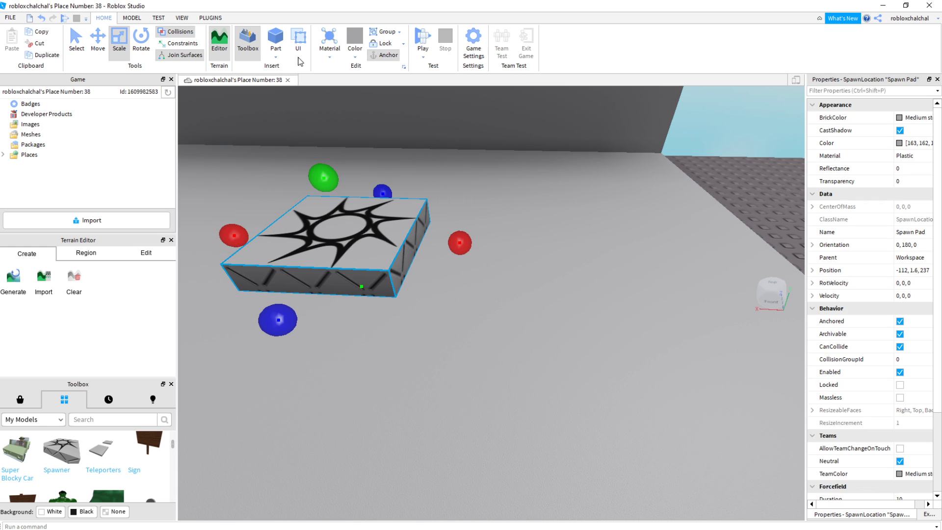
{"action": "left_click_drag", "start_coordinate": [331, 183], "coordinate": [359, 286]}
Extend the floor slab away from the wall so its size is 42 × 1 × 44
{"action": "left_click", "coordinate": [500, 336]}
{"action": "key", "text": "a"}
{"action": "right_click_drag", "start_coordinate": [501, 338], "coordinate": [502, 359]}
{"action": "key", "text": "a"}
{"action": "right_click_drag", "start_coordinate": [544, 391], "coordinate": [489, 404]}
{"action": "key", "text": "w"}
{"action": "mouse_move", "coordinate": [489, 404]}
{"action": "middle_mouse_down"}
{"action": "mouse_move", "coordinate": [477, 429]}
{"action": "mouse_move", "coordinate": [478, 378]}
{"action": "mouse_move", "coordinate": [502, 417]}
{"action": "middle_mouse_up"}
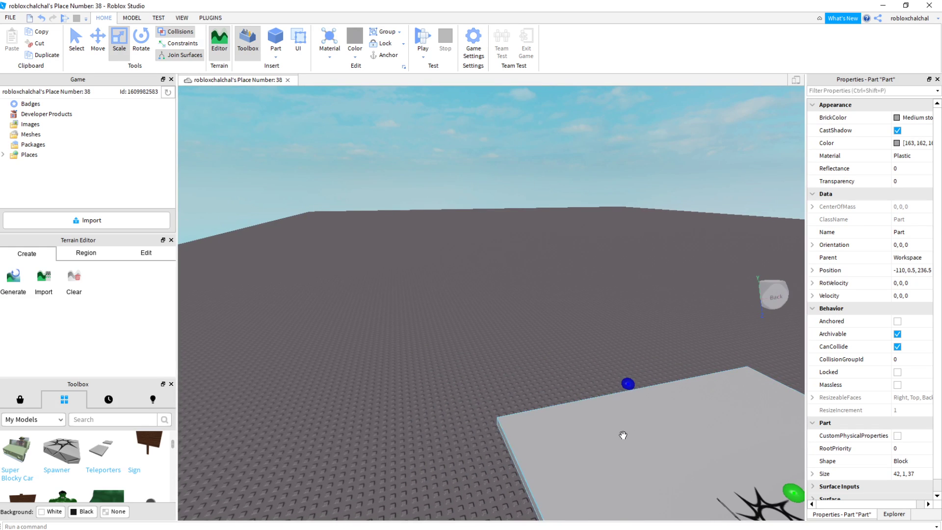
{"action": "mouse_move", "coordinate": [622, 435]}
{"action": "right_mouse_down"}
{"action": "mouse_move", "coordinate": [636, 438]}
{"action": "mouse_move", "coordinate": [602, 417]}
{"action": "right_mouse_up"}
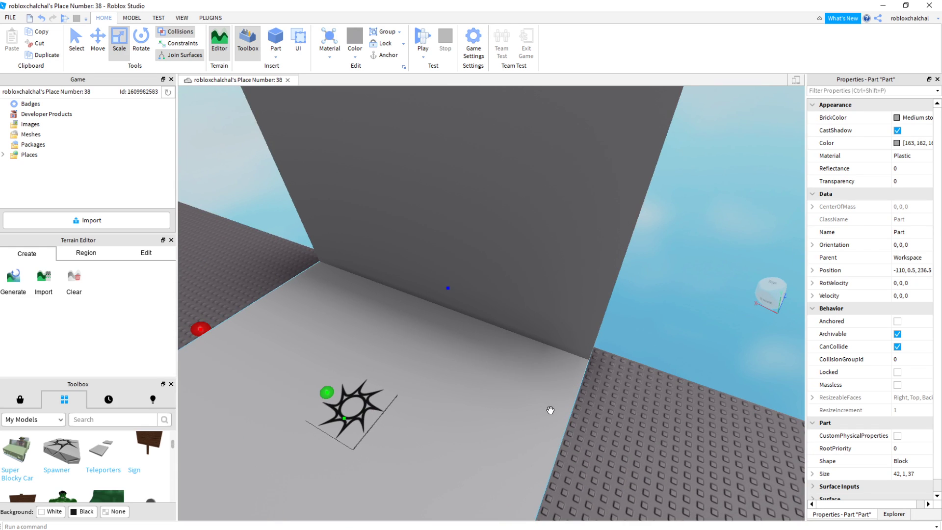
{"action": "left_click", "coordinate": [208, 19]}
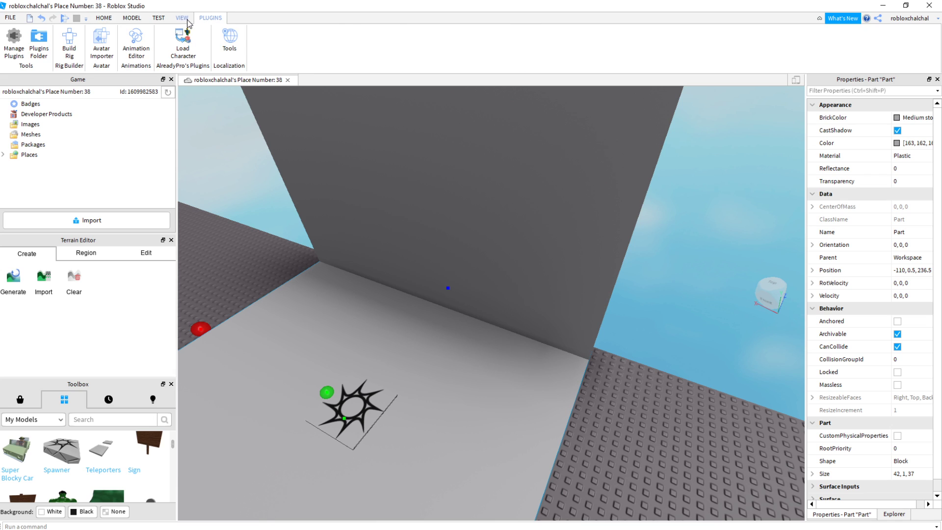
{"action": "left_click", "coordinate": [103, 18]}
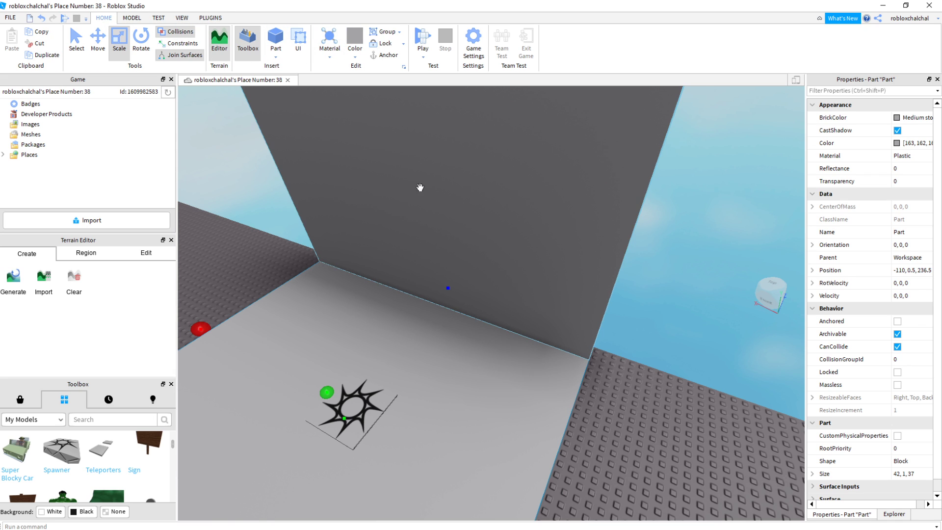
{"action": "right_click_drag", "start_coordinate": [430, 193], "coordinate": [379, 270]}
{"action": "left_click_drag", "start_coordinate": [302, 346], "coordinate": [240, 335]}
{"action": "right_click_drag", "start_coordinate": [265, 328], "coordinate": [220, 365]}
{"action": "key", "text": "w"}
{"action": "middle_click_drag", "start_coordinate": [221, 365], "coordinate": [206, 364]}
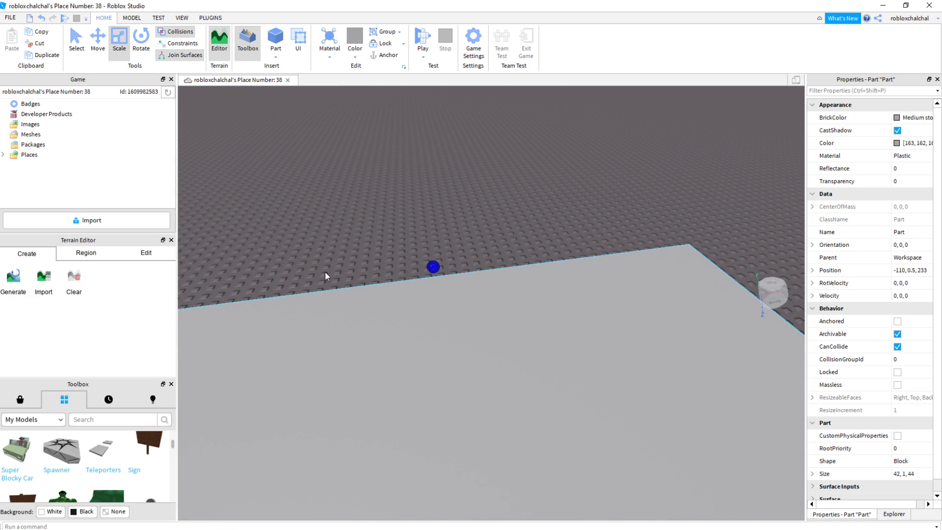
Delete the spawn pad from the floor slab
{"action": "middle_click_drag", "start_coordinate": [266, 391], "coordinate": [457, 435]}
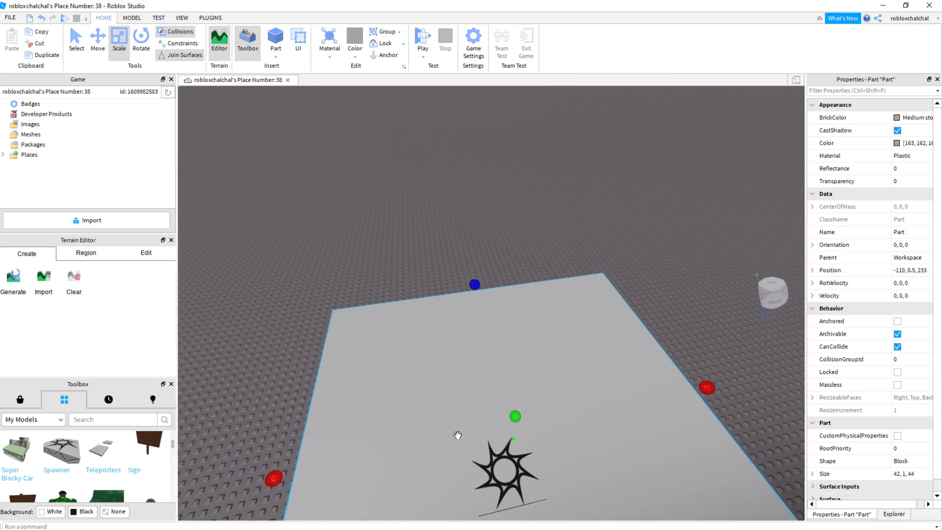
{"action": "left_click", "coordinate": [490, 481]}
{"action": "right_click", "coordinate": [491, 482]}
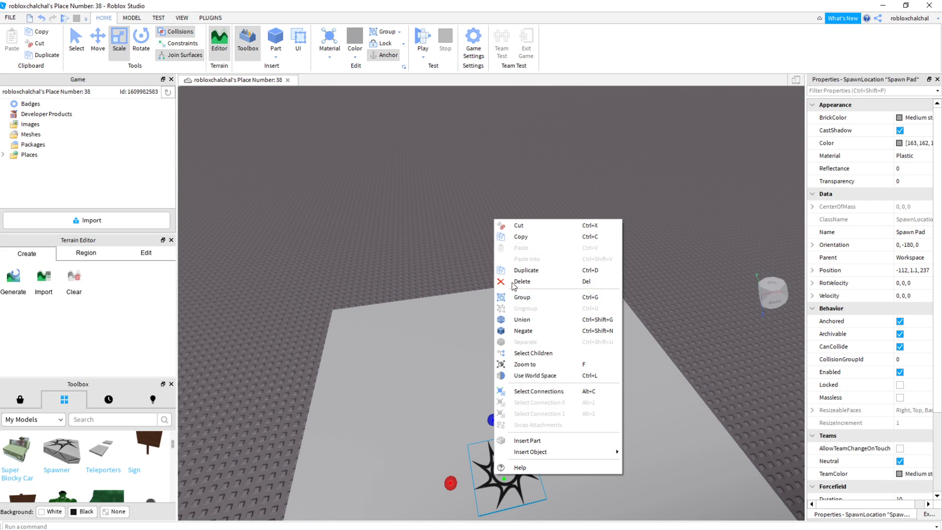
{"action": "left_click", "coordinate": [508, 280]}
Search the marketplace models for "checkpoint"
{"action": "left_click", "coordinate": [20, 400]}
{"action": "left_click", "coordinate": [90, 423]}
{"action": "type", "text": "chec"}
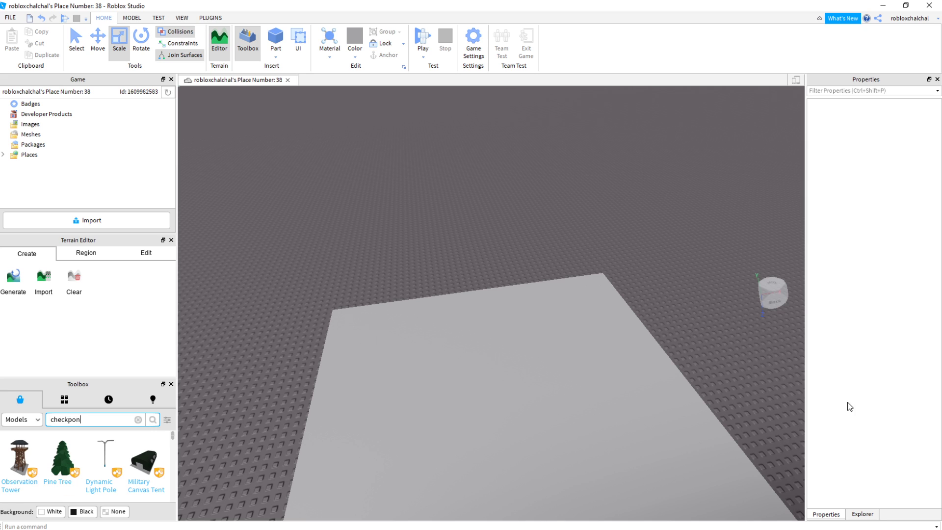
{"action": "type", "text": "kpoint"}
{"action": "key", "text": "Return"}
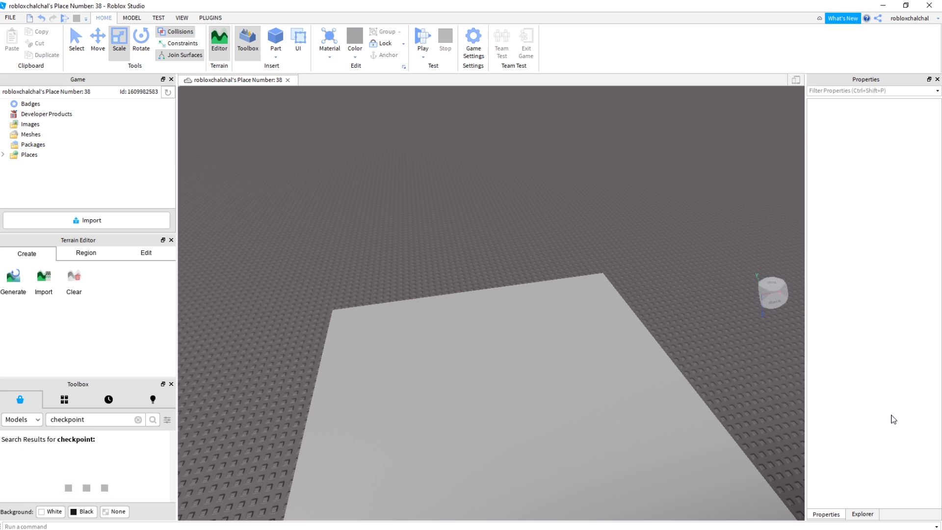
Place a checkpoint model from the search results near the middle of the floor slab
{"action": "middle_click_drag", "start_coordinate": [734, 367], "coordinate": [709, 361]}
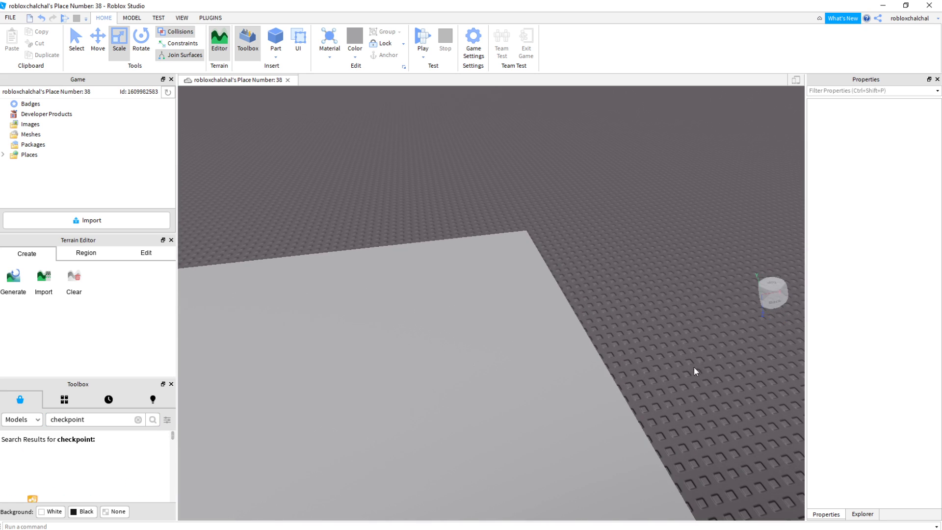
{"action": "key", "text": "s"}
{"action": "right_click_drag", "start_coordinate": [693, 366], "coordinate": [689, 376]}
{"action": "scroll", "coordinate": [31, 463], "scroll_direction": "down", "scroll_amount": 1}
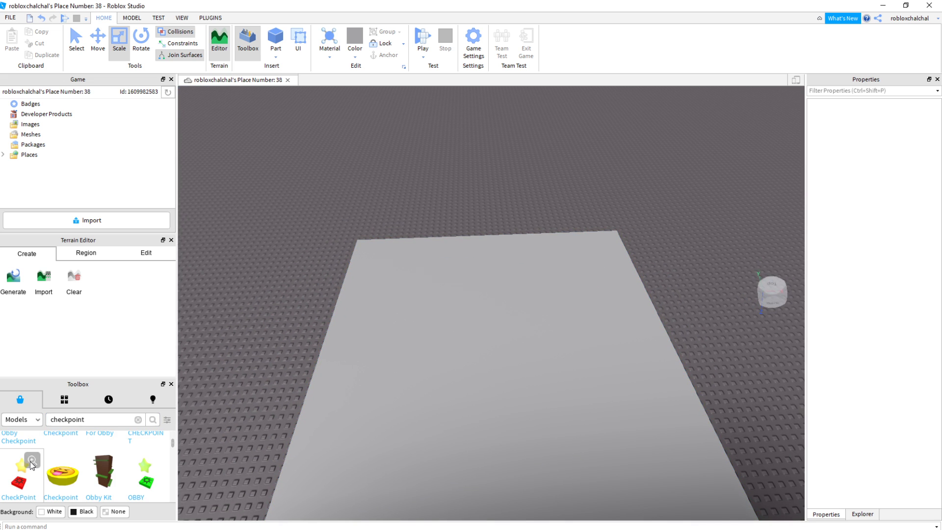
{"action": "left_click_drag", "start_coordinate": [334, 393], "coordinate": [508, 375]}
Examine the checkpoint, floor slab and wall from several angles
{"action": "scroll", "coordinate": [608, 378], "scroll_direction": "down", "scroll_amount": 5}
{"action": "right_click_drag", "start_coordinate": [608, 378], "coordinate": [608, 379]}
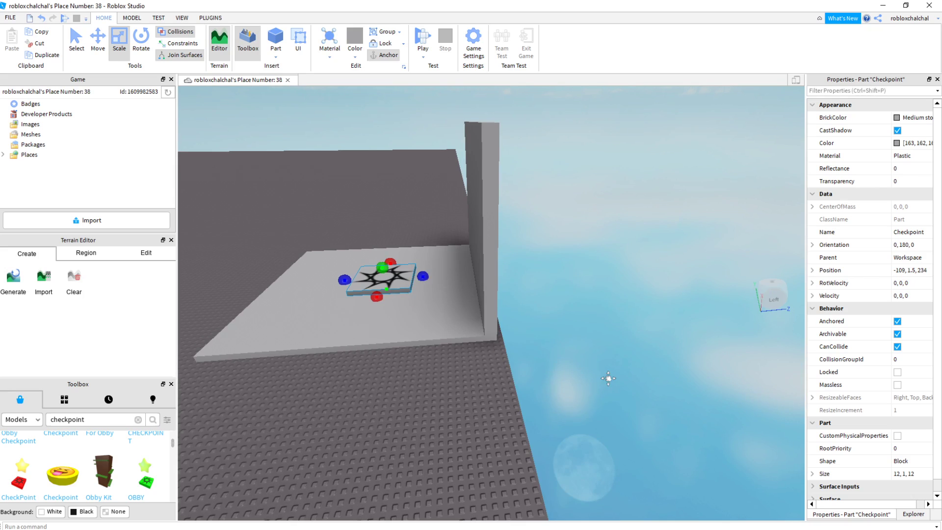
{"action": "key", "text": "a"}
{"action": "left_click", "coordinate": [683, 449]}
{"action": "middle_click_drag", "start_coordinate": [682, 449], "coordinate": [726, 460]}
{"action": "right_click_drag", "start_coordinate": [662, 426], "coordinate": [659, 426]}
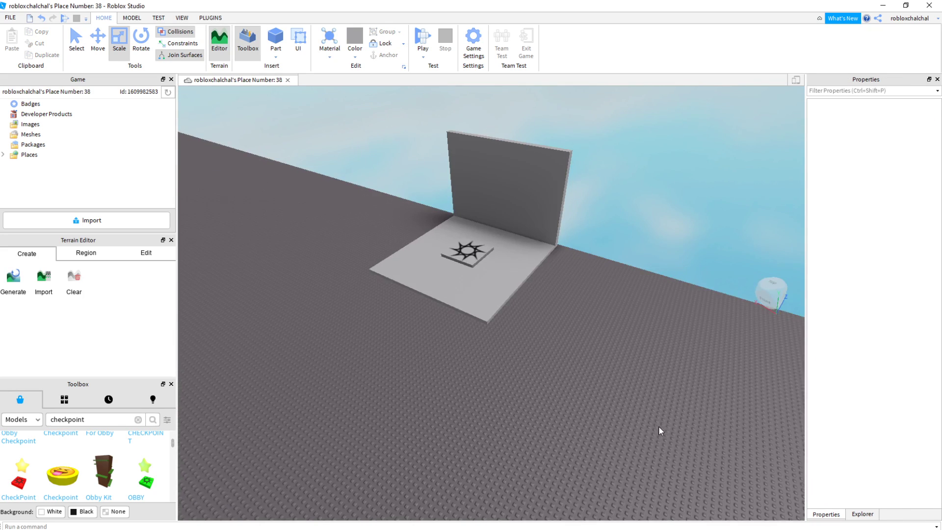
{"action": "middle_click_drag", "start_coordinate": [658, 425], "coordinate": [683, 437]}
{"action": "scroll", "coordinate": [666, 479], "scroll_direction": "up", "scroll_amount": 2}
{"action": "middle_click_drag", "start_coordinate": [666, 478], "coordinate": [670, 498]}
{"action": "left_click", "coordinate": [494, 269]}
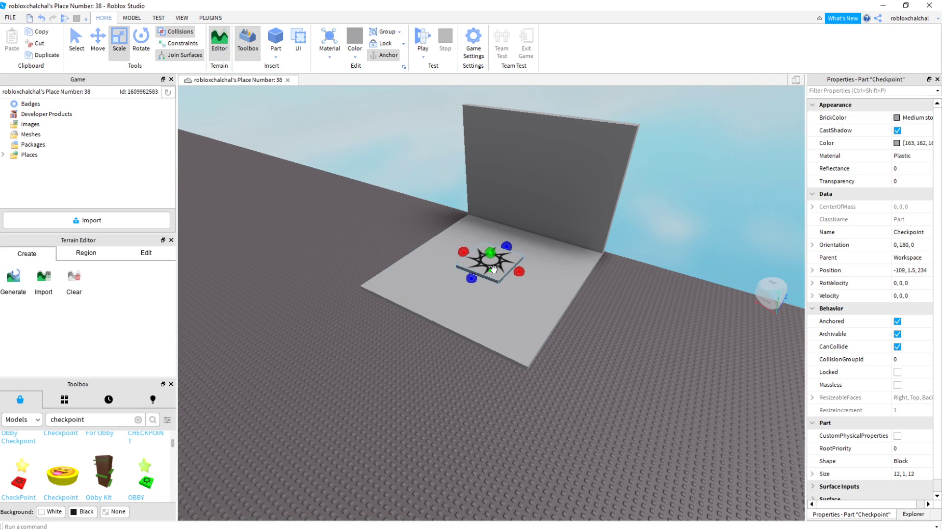
Playtest the place, walk the avatar around the baseplate and stop the test
{"action": "left_click", "coordinate": [472, 339]}
{"action": "key", "text": "f"}
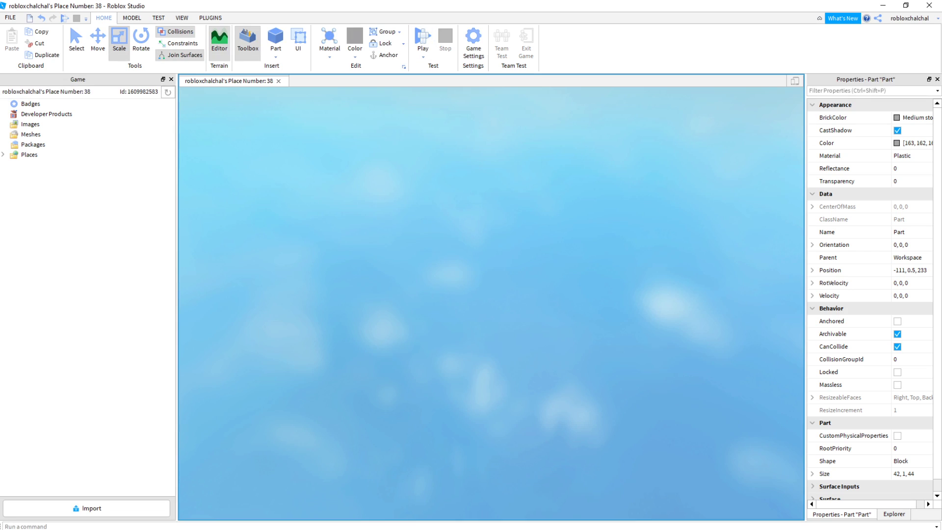
{"action": "key", "text": "F5"}
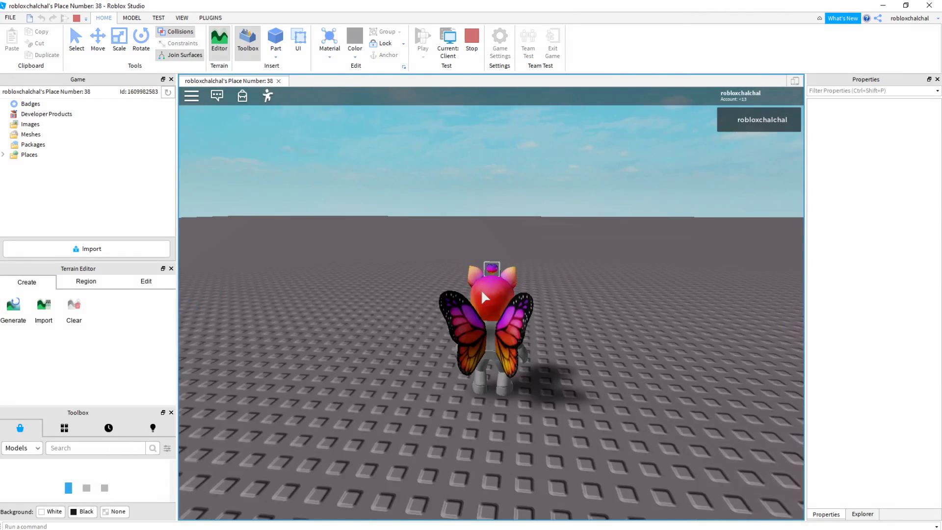
{"action": "right_click_drag", "start_coordinate": [482, 297], "coordinate": [481, 296]}
{"action": "scroll", "coordinate": [481, 296], "scroll_direction": "up", "scroll_amount": 1}
{"action": "key", "text": "w"}
{"action": "left_click", "coordinate": [471, 40]}
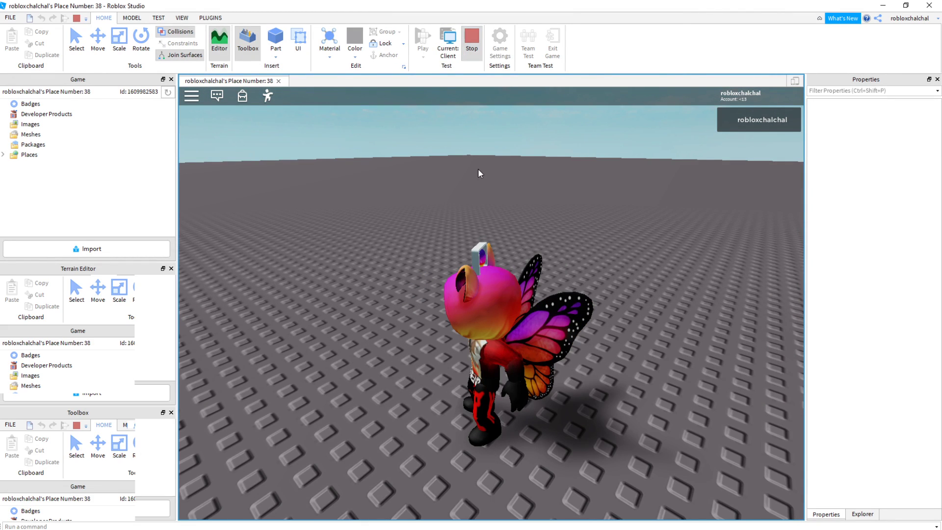
Delete the floor slab beneath the checkpoint
{"action": "key", "text": "f"}
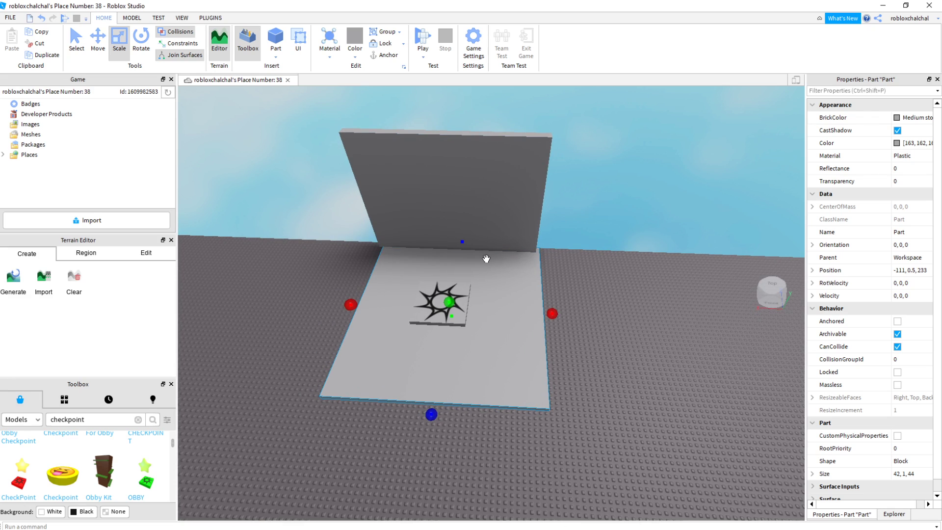
{"action": "right_click", "coordinate": [452, 303]}
{"action": "left_click", "coordinate": [483, 113]}
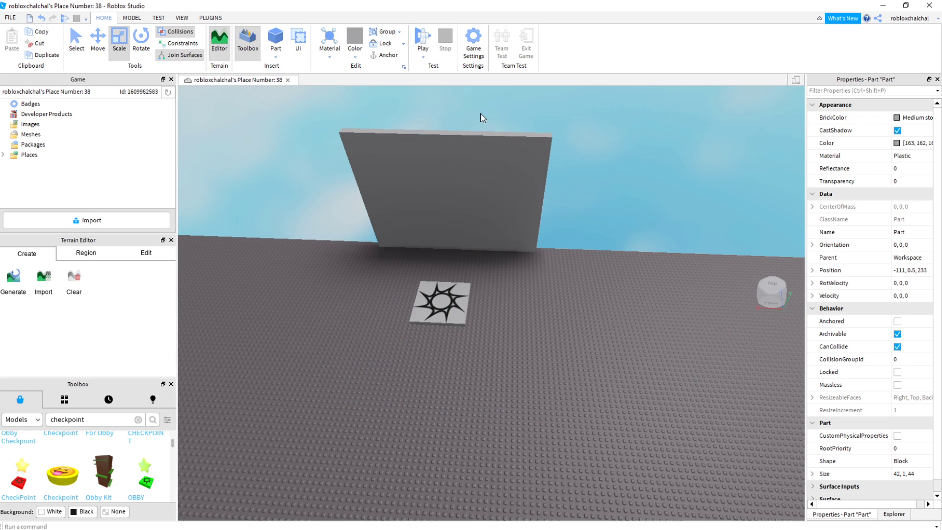
Delete the checkpoint in front of the wall
{"action": "left_click", "coordinate": [434, 308]}
{"action": "right_click", "coordinate": [435, 302]}
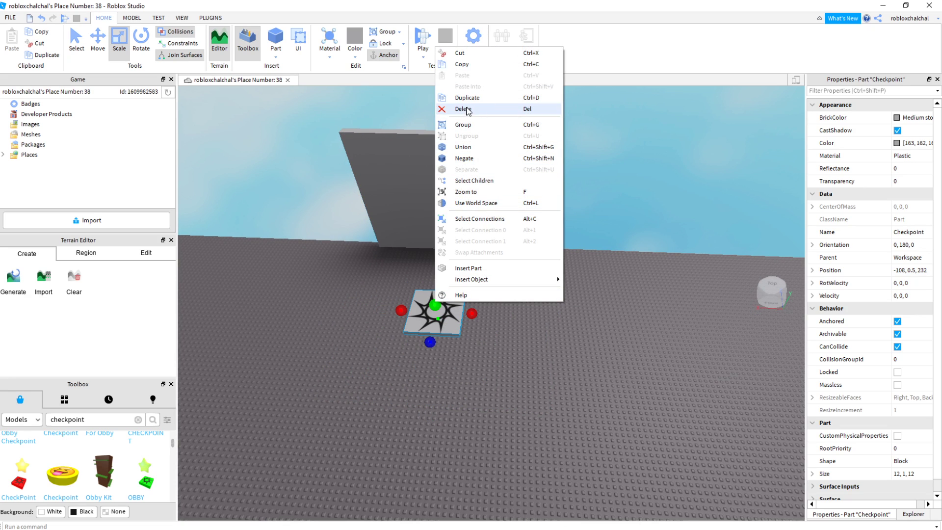
{"action": "left_click", "coordinate": [463, 109]}
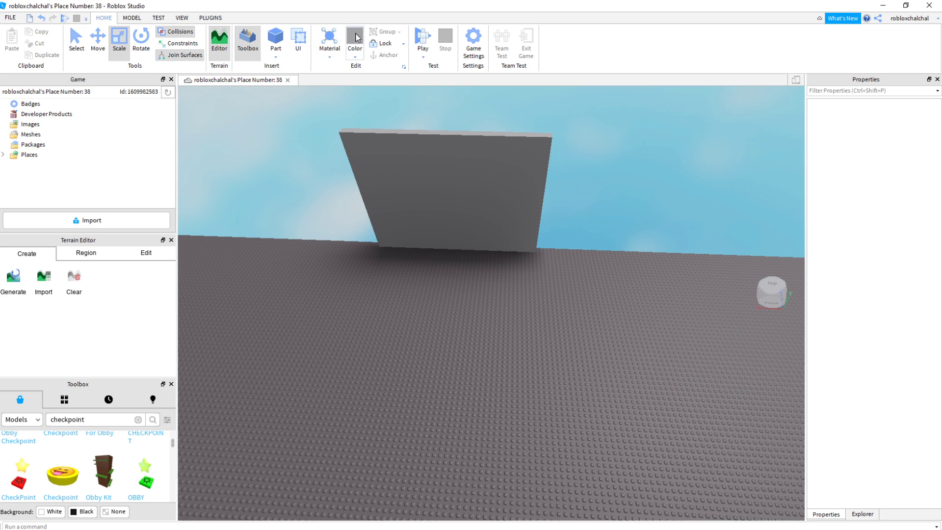
Insert a part in front of the wall and stretch it into a strip 44 studs wide, centred on the wall
{"action": "left_click", "coordinate": [275, 38]}
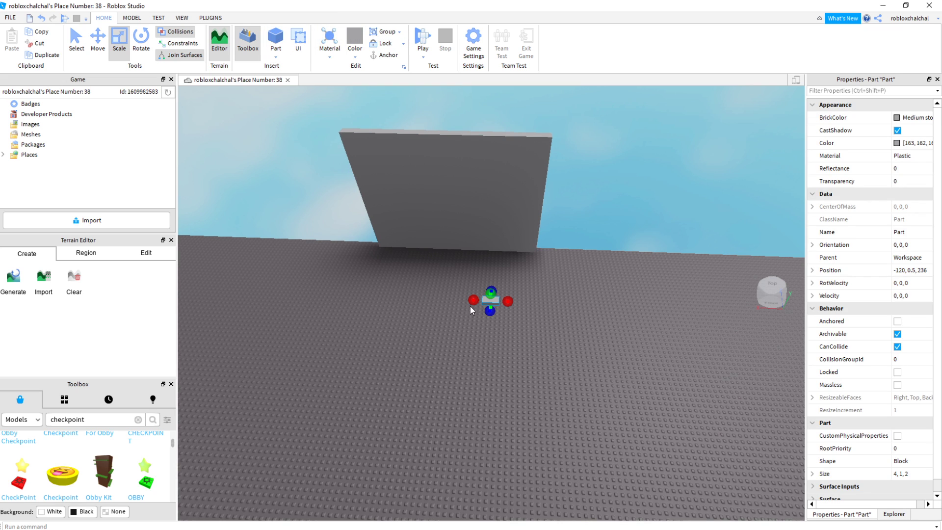
{"action": "left_click_drag", "start_coordinate": [463, 306], "coordinate": [491, 289]}
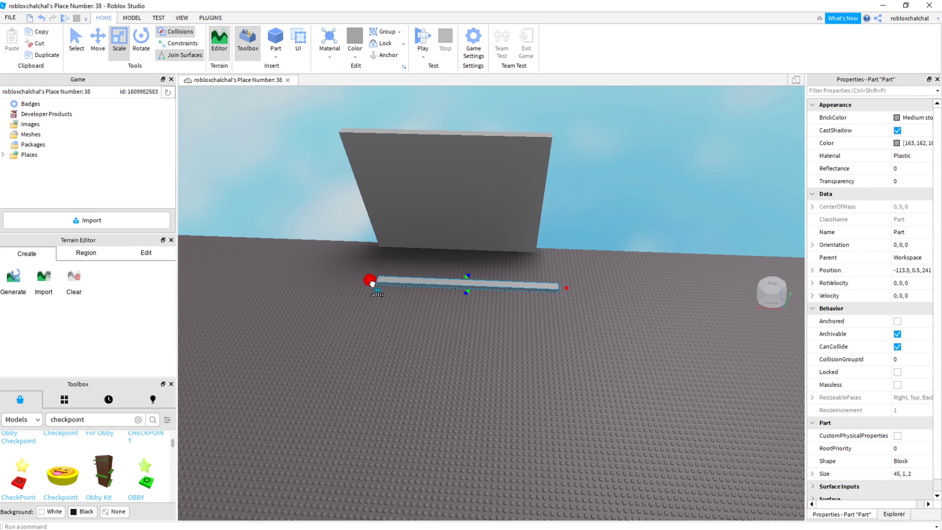
{"action": "mouse_move", "coordinate": [441, 286]}
{"action": "left_mouse_down"}
{"action": "mouse_move", "coordinate": [431, 284]}
{"action": "mouse_move", "coordinate": [443, 277]}
{"action": "left_mouse_up"}
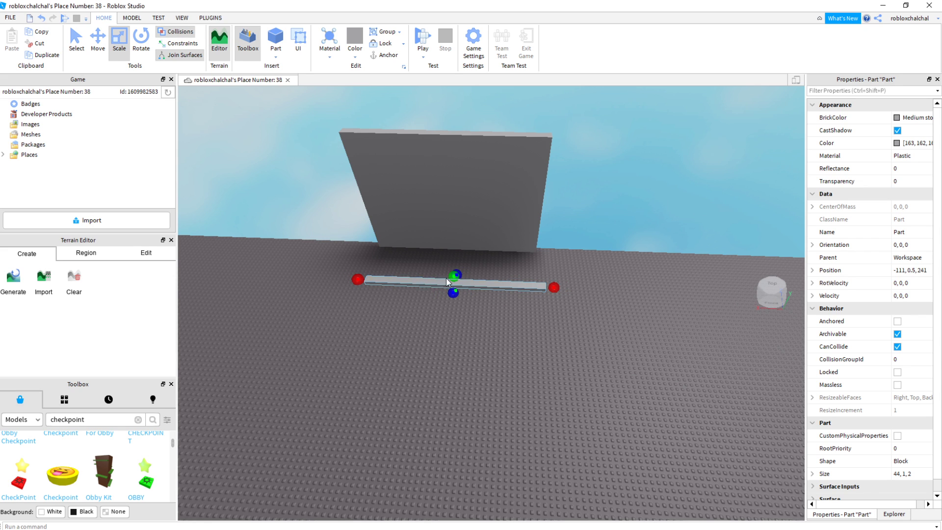
Extend the strip back to the wall and out over the baseplate to make a 42 by 56 stud floor slab
{"action": "scroll", "coordinate": [465, 284], "scroll_direction": "up", "scroll_amount": 5}
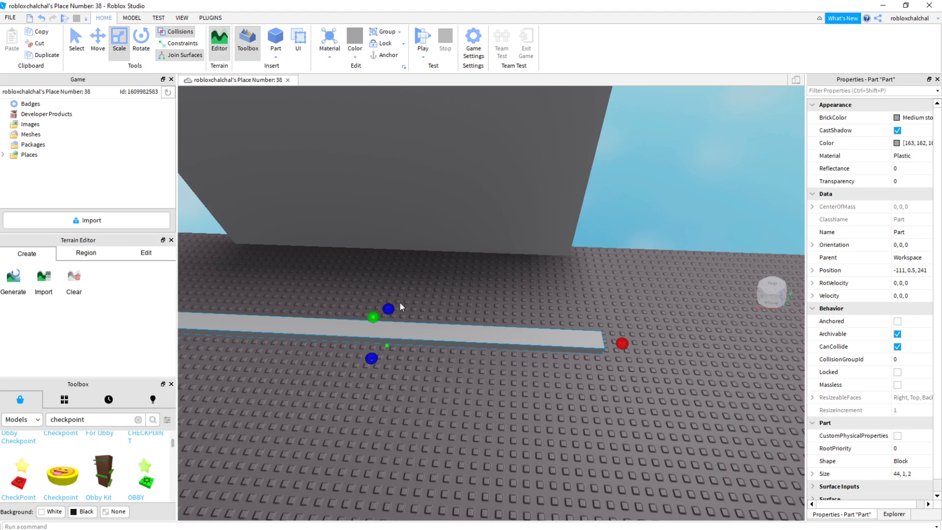
{"action": "left_click_drag", "start_coordinate": [387, 306], "coordinate": [412, 244]}
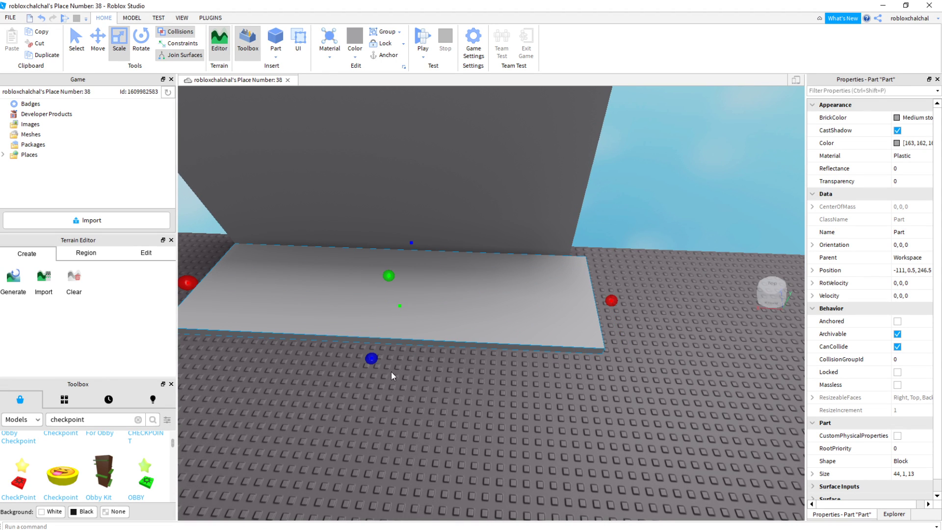
{"action": "left_click_drag", "start_coordinate": [376, 358], "coordinate": [395, 302]}
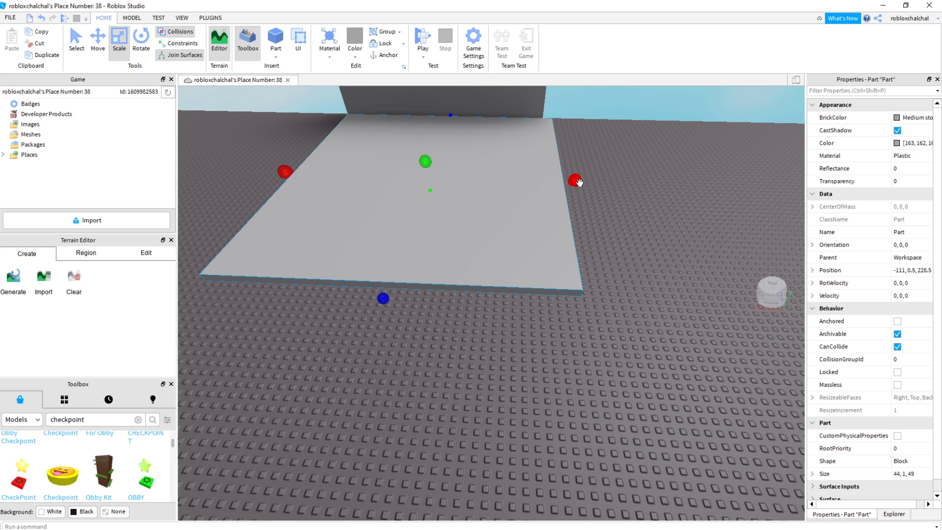
{"action": "left_click_drag", "start_coordinate": [575, 180], "coordinate": [562, 184]}
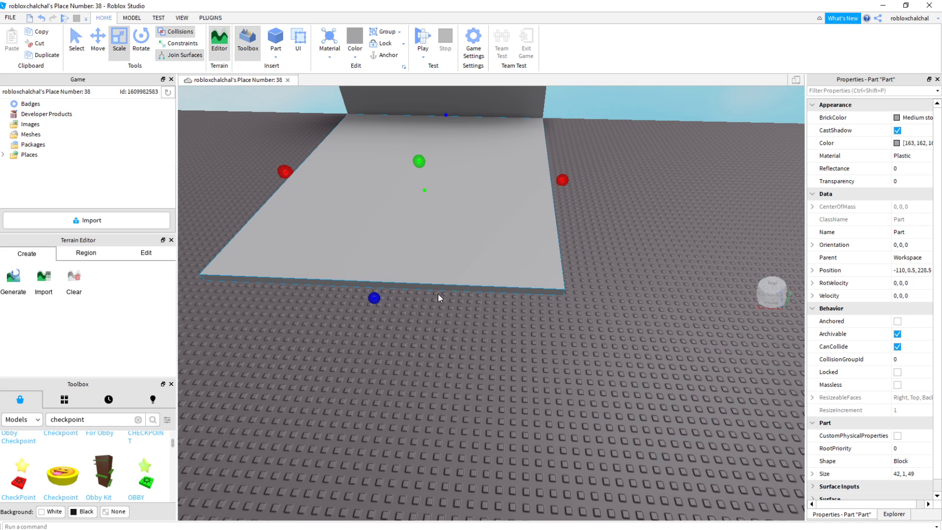
{"action": "left_click_drag", "start_coordinate": [381, 300], "coordinate": [373, 368]}
{"action": "scroll", "coordinate": [420, 280], "scroll_direction": "down", "scroll_amount": 5}
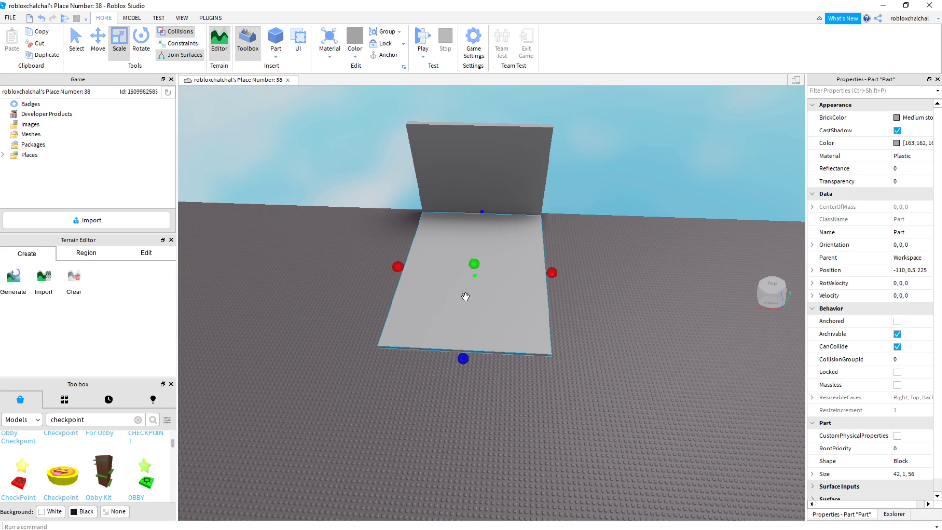
Insert the Spawner model from My Models near the floor slab
{"action": "right_click", "coordinate": [612, 362]}
{"action": "left_click", "coordinate": [613, 362]}
{"action": "middle_click_drag", "start_coordinate": [592, 360], "coordinate": [570, 385]}
{"action": "scroll", "coordinate": [602, 361], "scroll_direction": "up", "scroll_amount": 3}
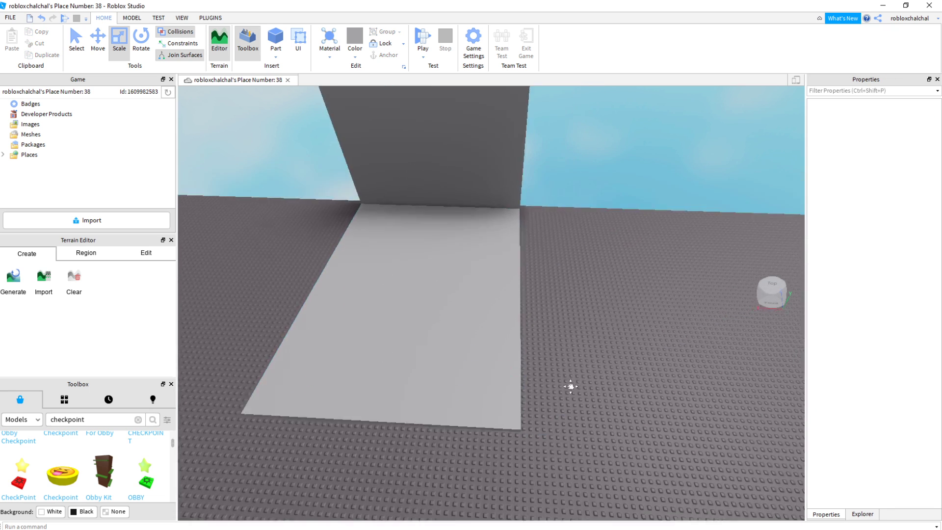
{"action": "key", "text": "w"}
{"action": "key", "text": "a"}
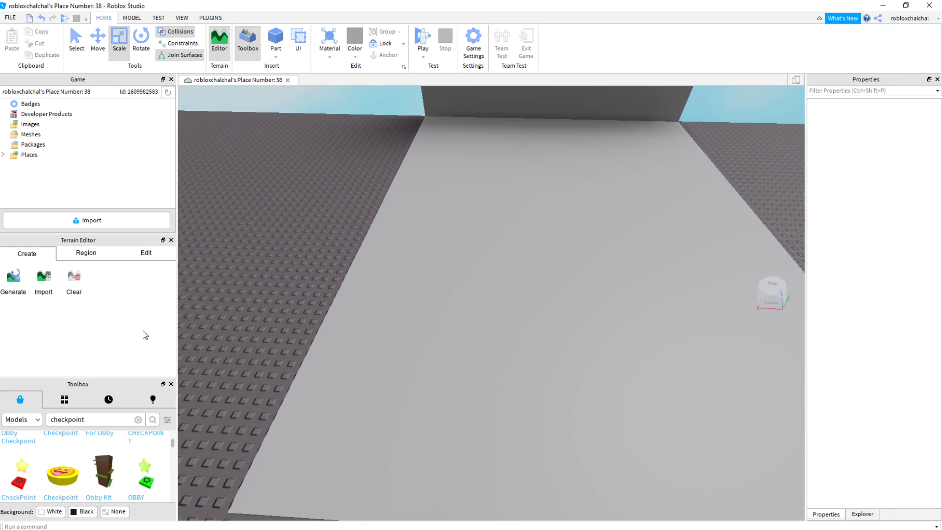
{"action": "key", "text": "d"}
{"action": "left_click", "coordinate": [57, 401]}
{"action": "scroll", "coordinate": [330, 382], "scroll_direction": "down", "scroll_amount": 3}
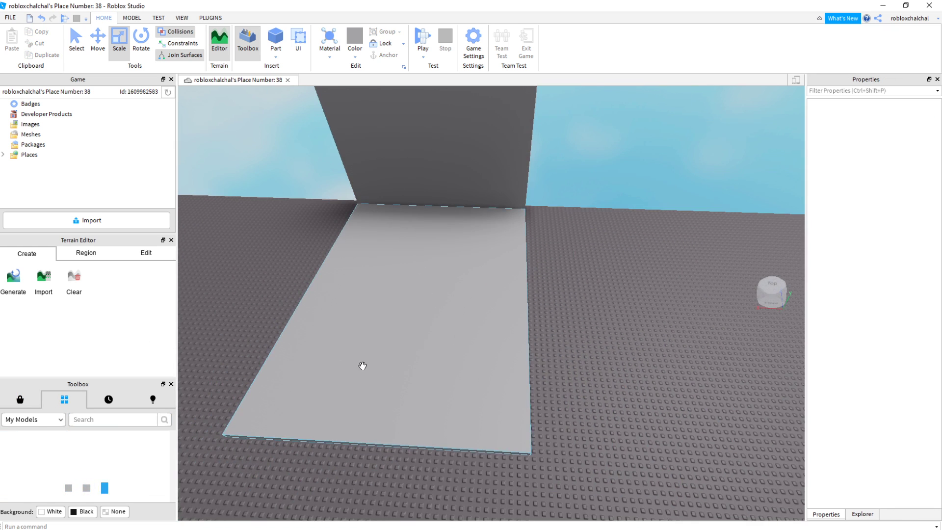
{"action": "scroll", "coordinate": [203, 494], "scroll_direction": "down", "scroll_amount": 1}
{"action": "scroll", "coordinate": [156, 488], "scroll_direction": "down", "scroll_amount": 2}
{"action": "left_click", "coordinate": [65, 457]}
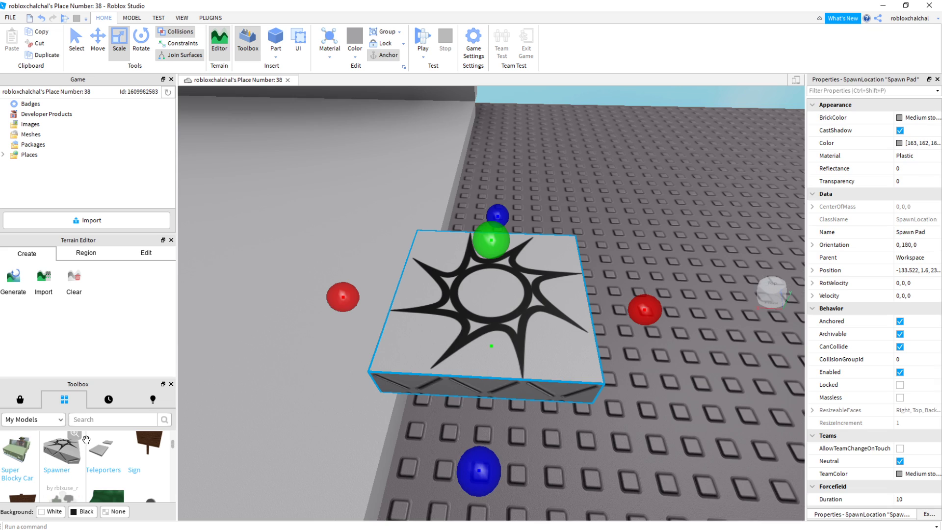
Place the spawn pad on the floor slab in front of the wall and reduce its thickness
{"action": "left_click_drag", "start_coordinate": [398, 343], "coordinate": [479, 304]}
{"action": "key", "text": "a"}
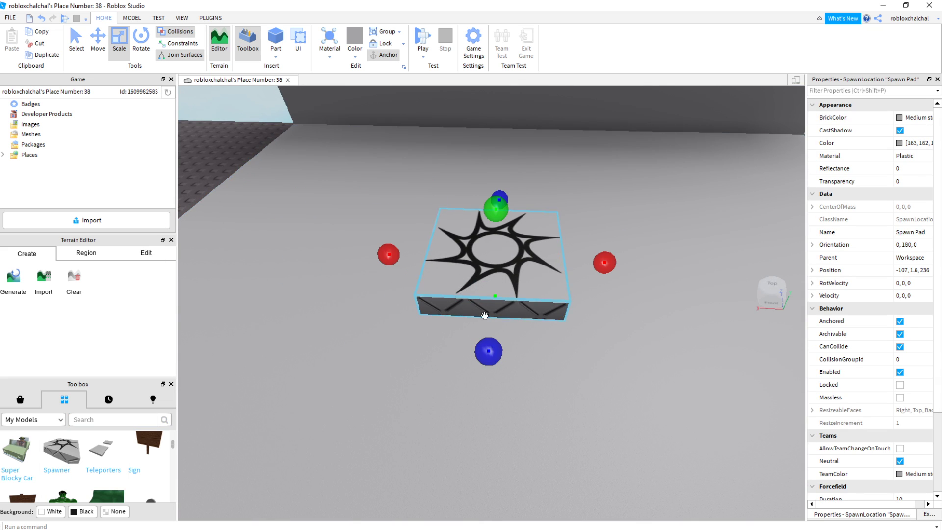
{"action": "left_click_drag", "start_coordinate": [492, 219], "coordinate": [495, 267]}
{"action": "left_click", "coordinate": [587, 408]}
{"action": "key", "text": "a"}
{"action": "right_click_drag", "start_coordinate": [586, 407], "coordinate": [407, 406]}
{"action": "left_click", "coordinate": [1, 233]}
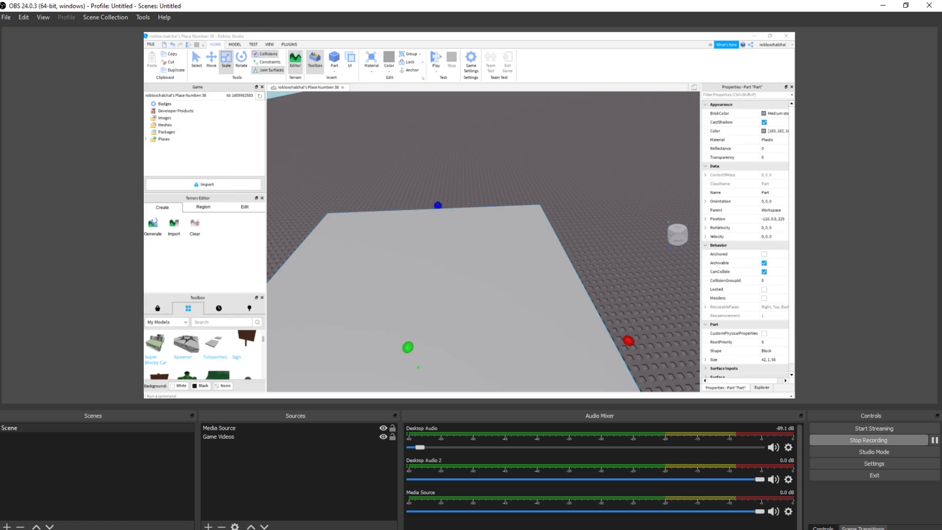
{"action": "key", "text": "alt+Tab"}
Insert a part beyond the open end of the floor slab and resize it into a 12 by 11 stud platform
{"action": "right_click_drag", "start_coordinate": [453, 383], "coordinate": [484, 434]}
{"action": "middle_click_drag", "start_coordinate": [379, 284], "coordinate": [340, 182]}
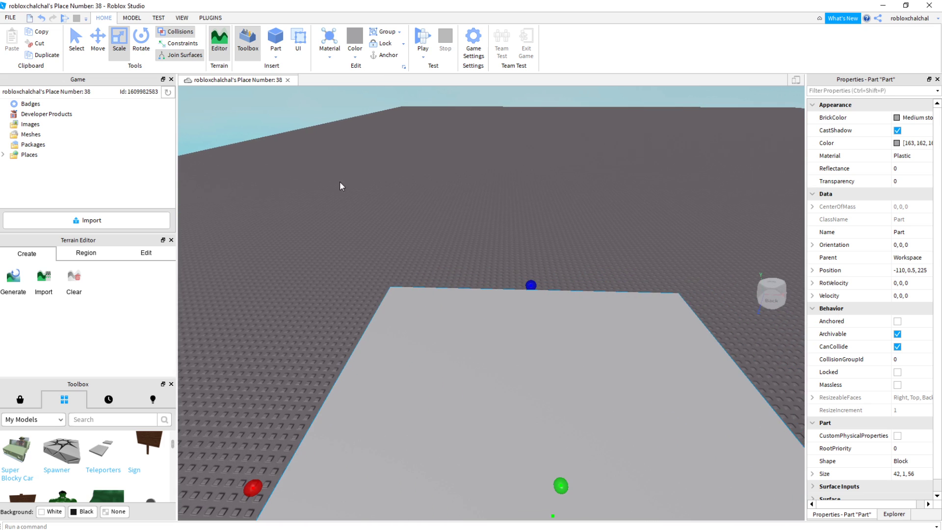
{"action": "left_click", "coordinate": [22, 397]}
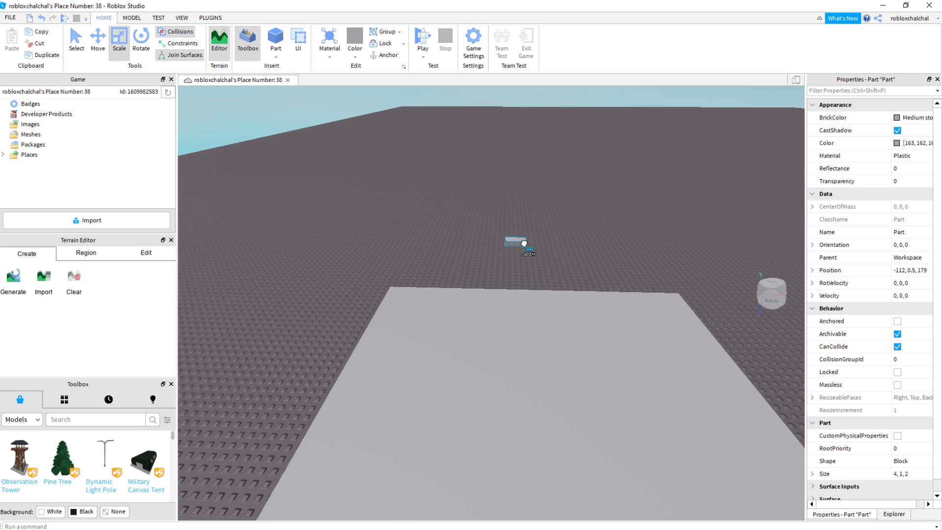
{"action": "scroll", "coordinate": [517, 262], "scroll_direction": "up", "scroll_amount": 6}
{"action": "scroll", "coordinate": [520, 265], "scroll_direction": "down", "scroll_amount": 2}
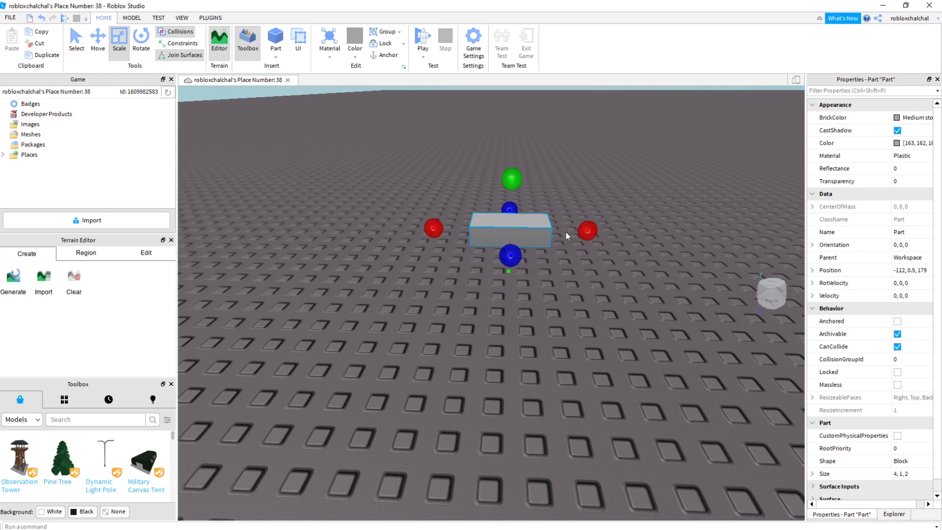
{"action": "left_click_drag", "start_coordinate": [588, 234], "coordinate": [648, 243]}
{"action": "left_click_drag", "start_coordinate": [434, 228], "coordinate": [341, 227]}
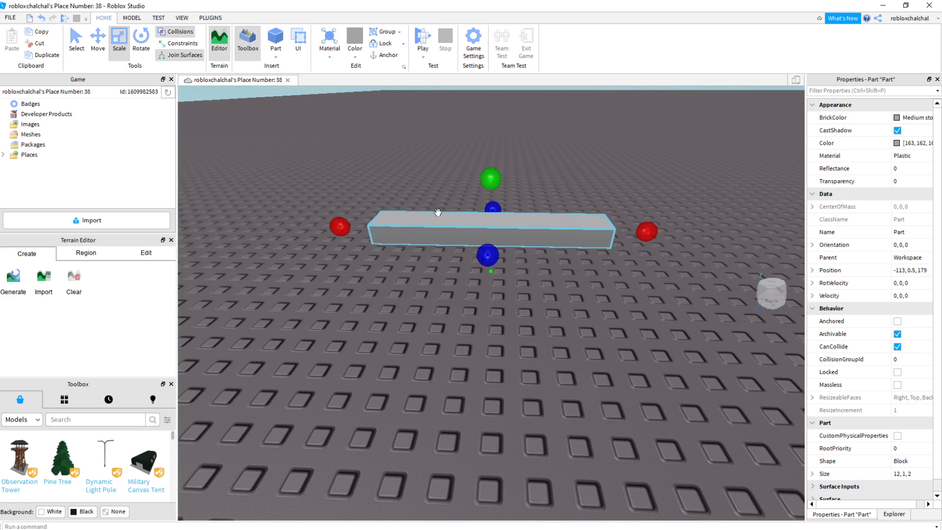
{"action": "middle_click_drag", "start_coordinate": [493, 210], "coordinate": [482, 224]}
{"action": "left_click_drag", "start_coordinate": [457, 249], "coordinate": [475, 208]}
Duplicate the platform twice and place the copies in a row leading away from the floor slab
{"action": "right_click", "coordinate": [472, 252]}
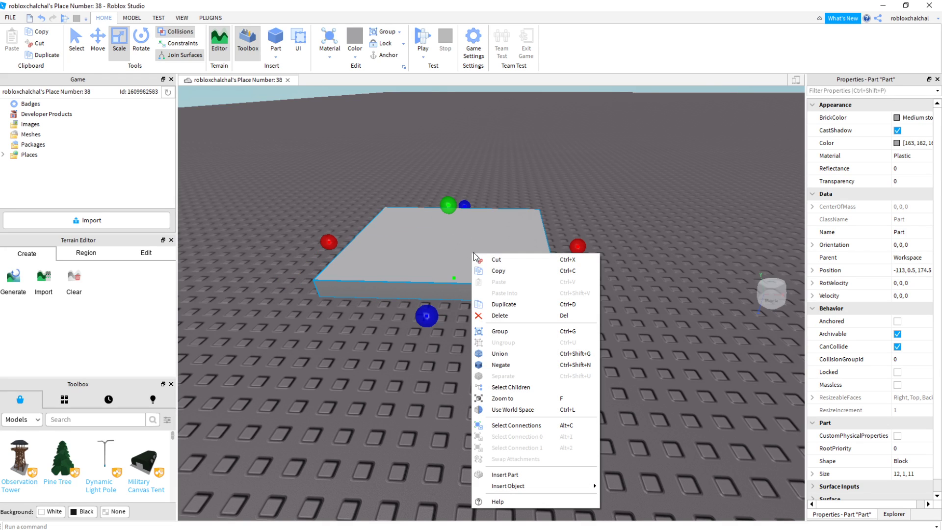
{"action": "left_click", "coordinate": [501, 315]}
{"action": "left_click_drag", "start_coordinate": [482, 201], "coordinate": [486, 166]}
{"action": "right_click", "coordinate": [496, 173]}
{"action": "left_click", "coordinate": [515, 224]}
{"action": "left_click_drag", "start_coordinate": [483, 160], "coordinate": [492, 135]}
{"action": "left_click_drag", "start_coordinate": [469, 241], "coordinate": [472, 315]}
{"action": "left_click_drag", "start_coordinate": [466, 172], "coordinate": [471, 204]}
{"action": "left_click_drag", "start_coordinate": [482, 136], "coordinate": [478, 155]}
Move the three platforms closer to the floor slab, aligned in a row with small jumping gaps between them
{"action": "scroll", "coordinate": [539, 228], "scroll_direction": "down", "scroll_amount": 5}
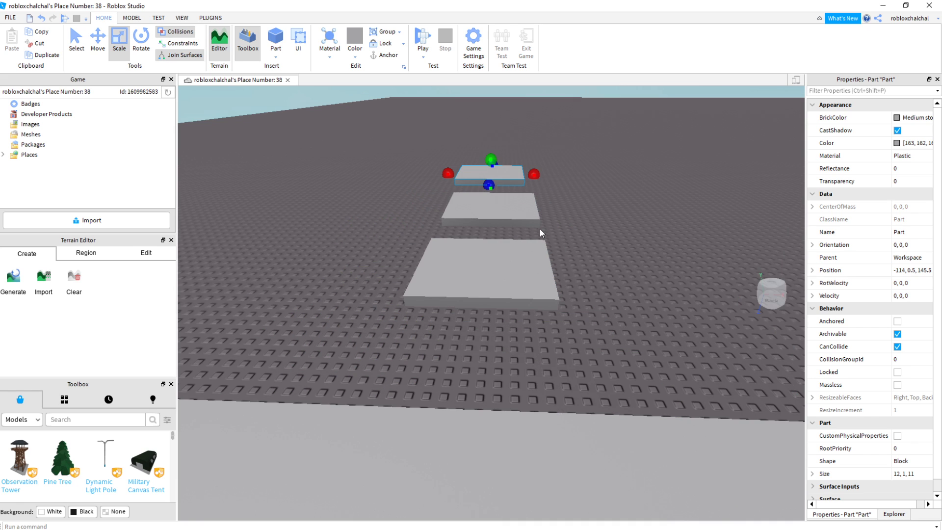
{"action": "left_click_drag", "start_coordinate": [496, 303], "coordinate": [500, 338]}
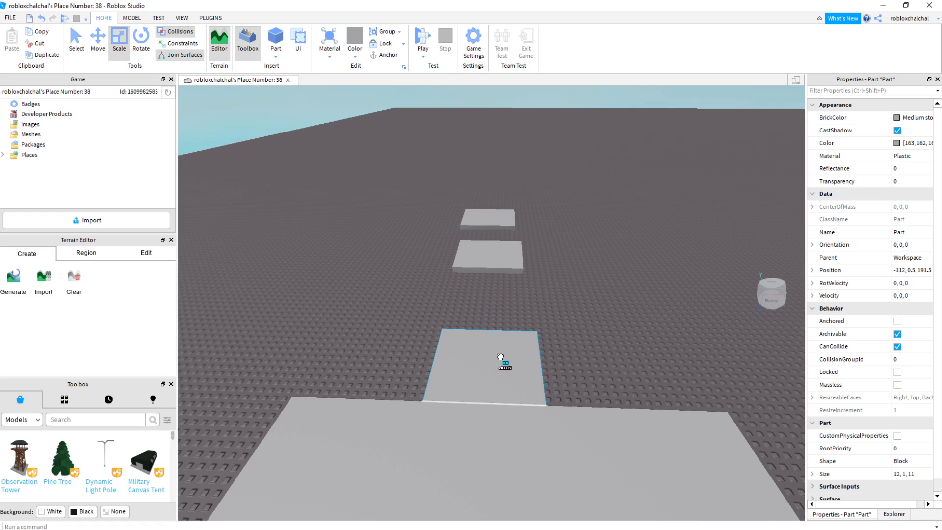
{"action": "left_click_drag", "start_coordinate": [496, 270], "coordinate": [500, 293]}
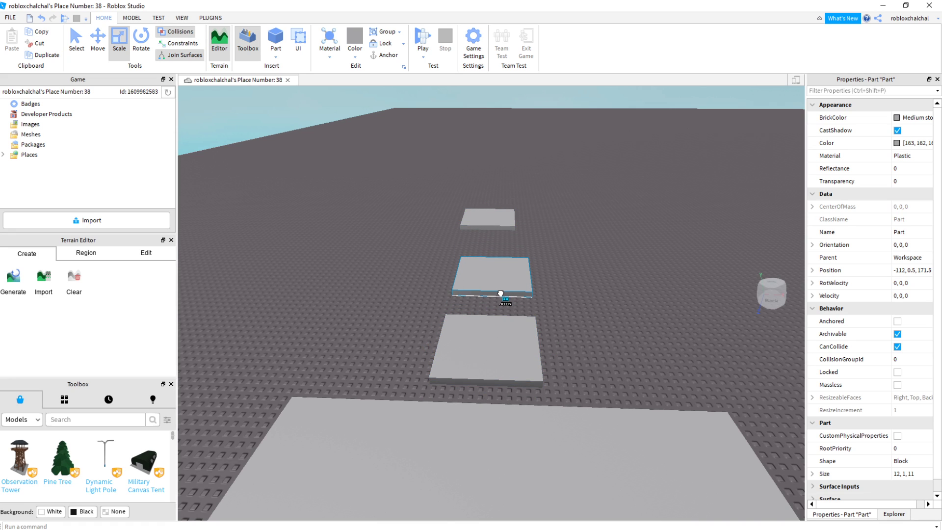
{"action": "left_click_drag", "start_coordinate": [490, 221], "coordinate": [500, 235]}
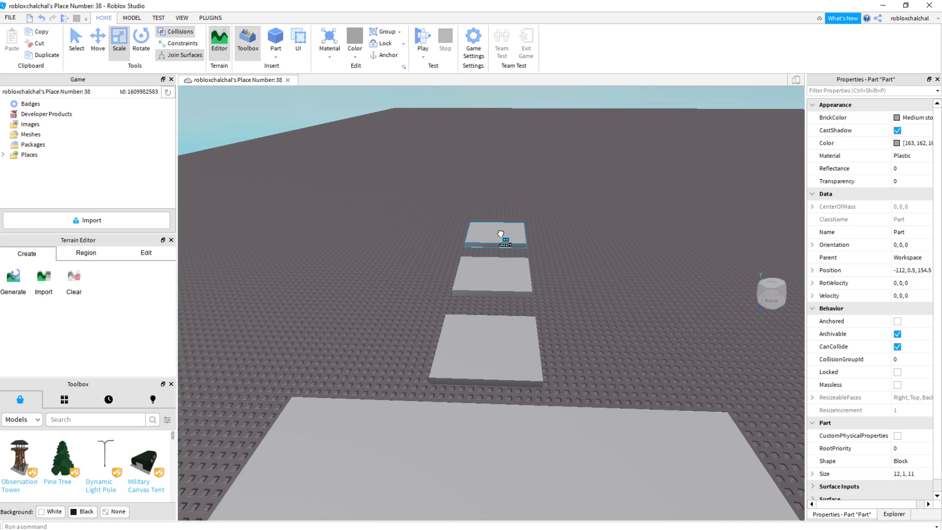
{"action": "left_click", "coordinate": [601, 258]}
Duplicate the farthest platform, then its copy, and place both new platforms farther along the row
{"action": "key", "text": "w"}
{"action": "key", "text": "e"}
{"action": "key", "text": "a"}
{"action": "key", "text": "q"}
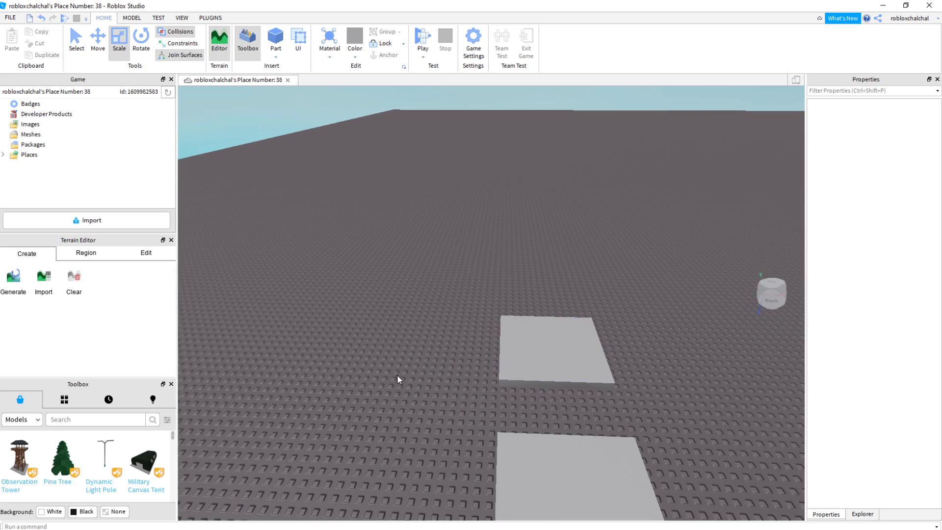
{"action": "key", "text": "d"}
{"action": "key", "text": "w"}
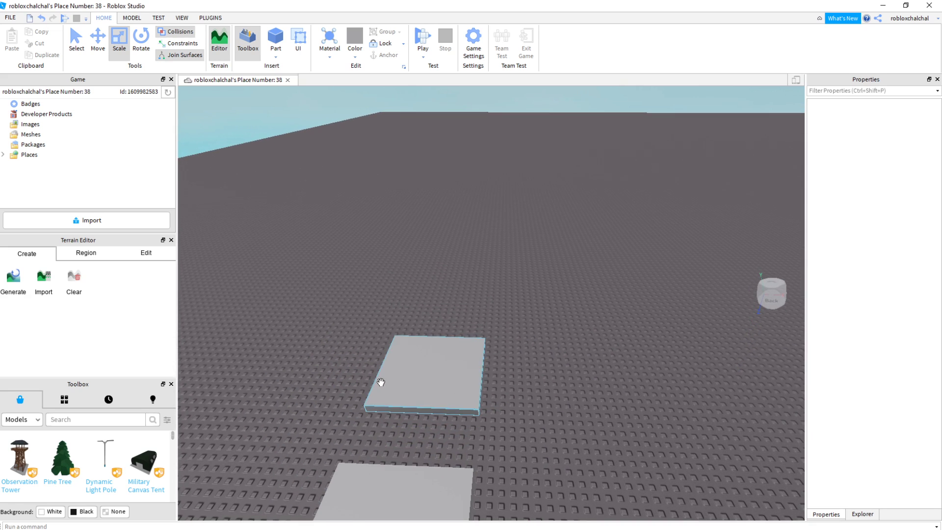
{"action": "right_click_drag", "start_coordinate": [390, 377], "coordinate": [396, 362]}
{"action": "key", "text": "w"}
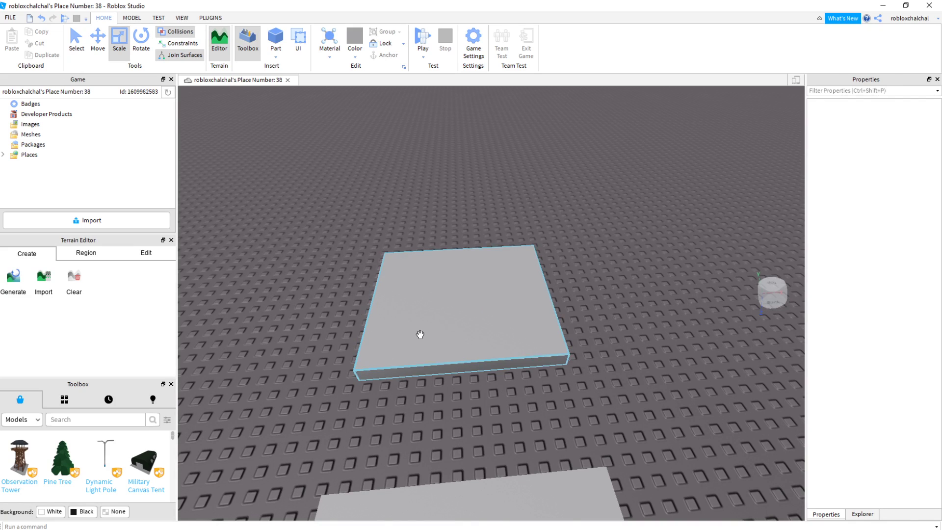
{"action": "left_click", "coordinate": [447, 297]}
{"action": "right_click", "coordinate": [442, 319]}
{"action": "left_click", "coordinate": [466, 117]}
{"action": "left_click_drag", "start_coordinate": [452, 246], "coordinate": [446, 175]}
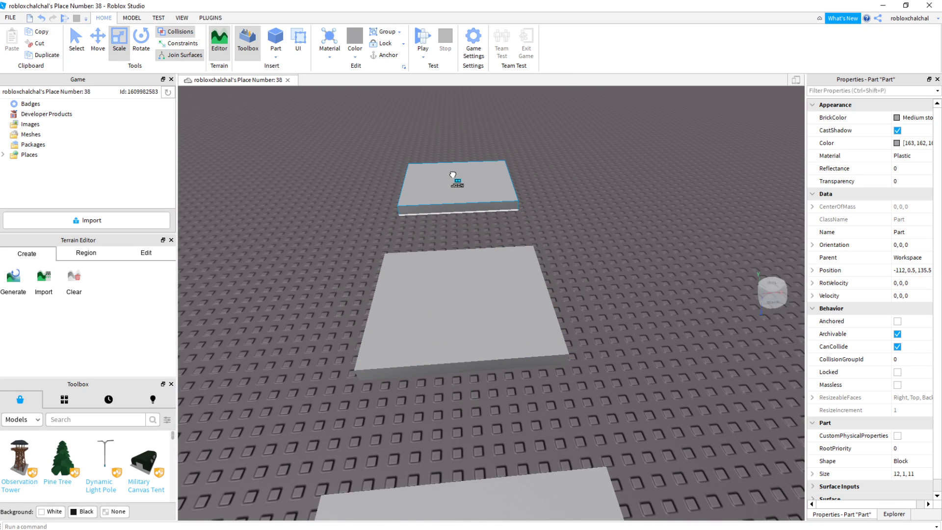
{"action": "right_click", "coordinate": [450, 179]}
{"action": "left_click", "coordinate": [480, 229]}
{"action": "left_click_drag", "start_coordinate": [472, 181], "coordinate": [472, 135]}
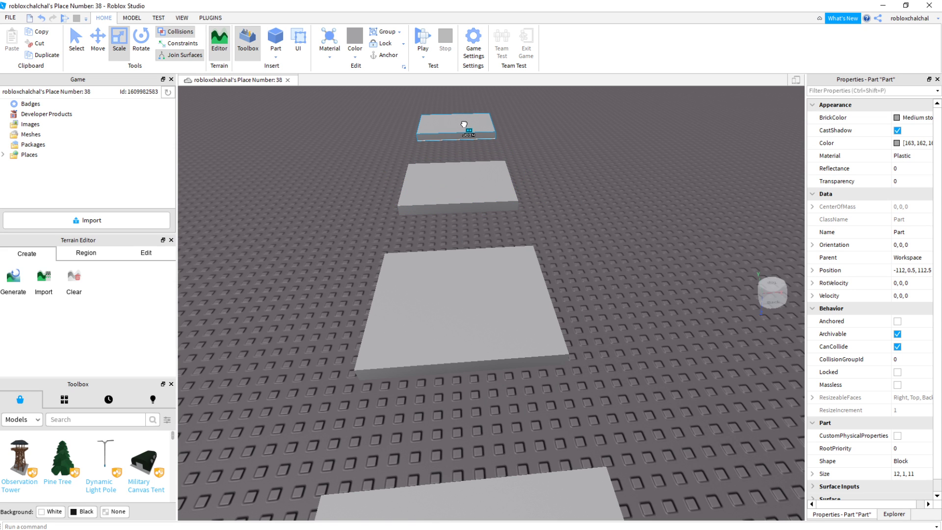
Move the fourth and fifth platforms closer to the others, to about Z 138.5 and 122.5, matching the row's gaps
{"action": "scroll", "coordinate": [485, 205], "scroll_direction": "down", "scroll_amount": 5}
{"action": "left_click_drag", "start_coordinate": [466, 252], "coordinate": [469, 268]}
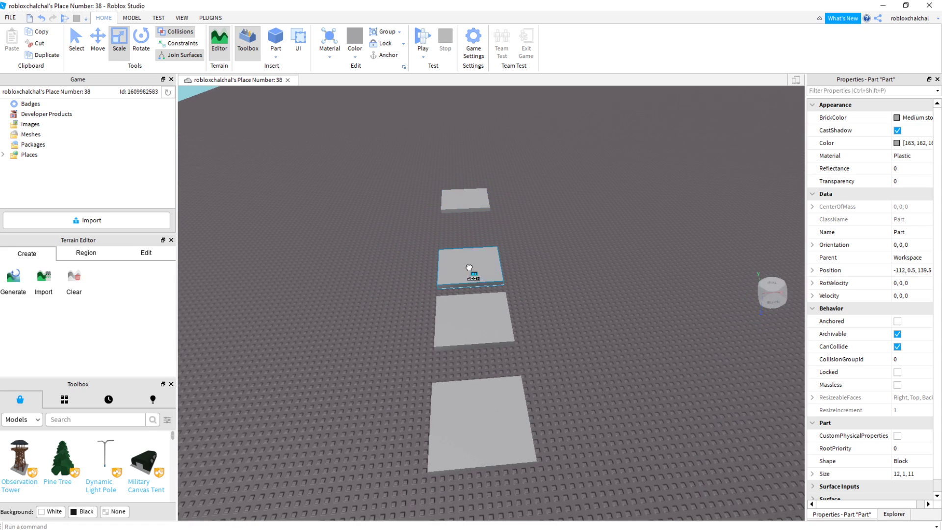
{"action": "left_click_drag", "start_coordinate": [464, 205], "coordinate": [461, 225]}
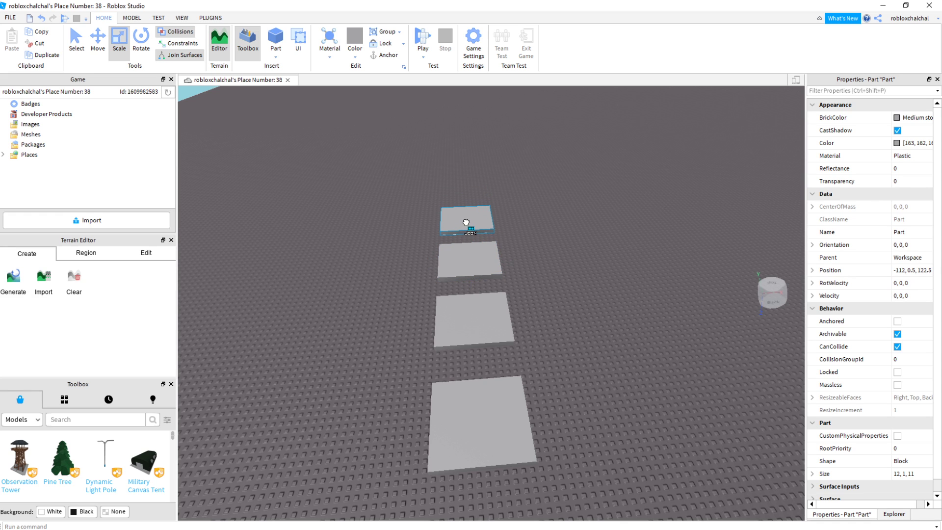
{"action": "left_click", "coordinate": [573, 224]}
Duplicate the fourth platform and place the copy at the far end of the row, at about Z 109.5
{"action": "right_click_drag", "start_coordinate": [573, 225], "coordinate": [503, 313]}
{"action": "key", "text": "a"}
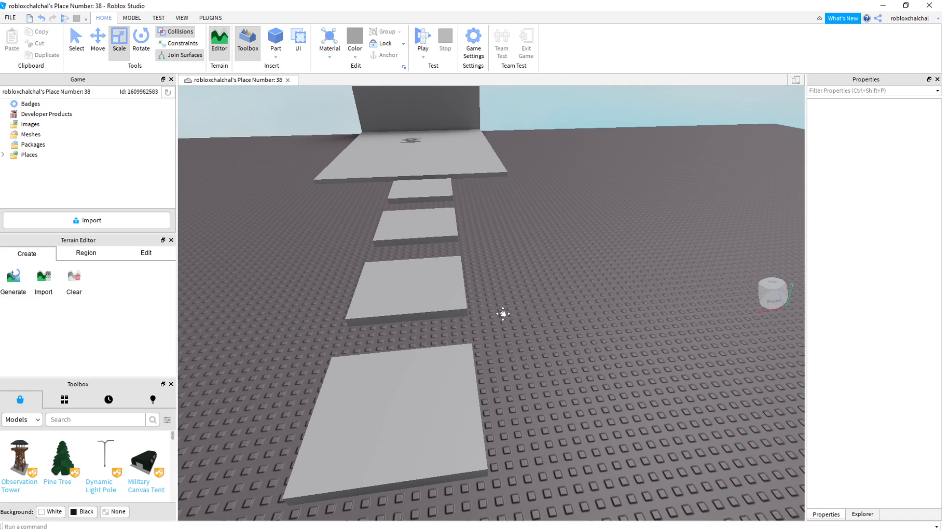
{"action": "right_click", "coordinate": [421, 386]}
{"action": "left_click", "coordinate": [442, 185]}
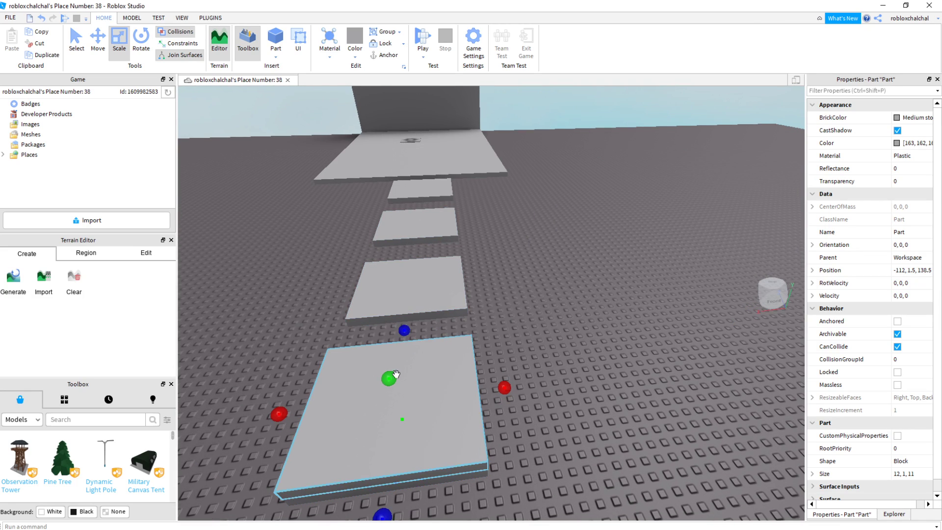
{"action": "left_click_drag", "start_coordinate": [395, 337], "coordinate": [382, 435]}
{"action": "scroll", "coordinate": [400, 393], "scroll_direction": "up", "scroll_amount": 2}
{"action": "scroll", "coordinate": [395, 394], "scroll_direction": "down", "scroll_amount": 3}
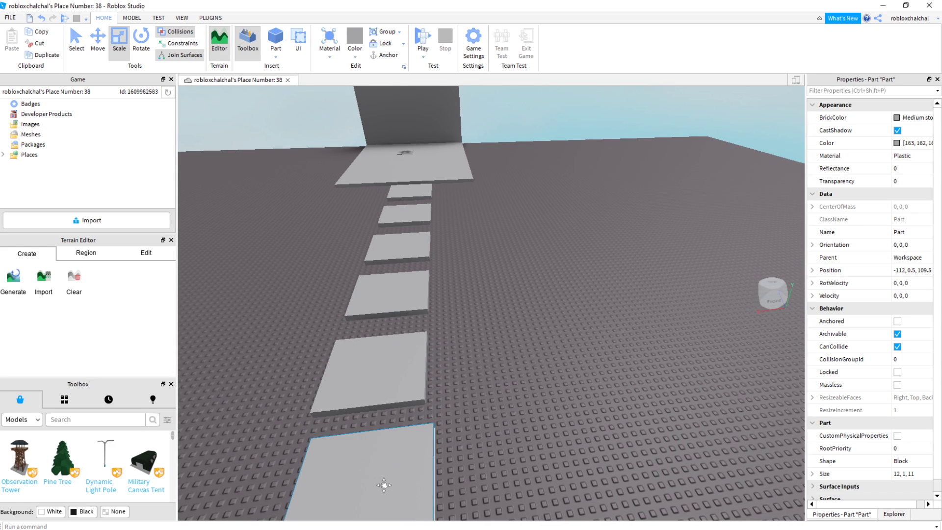
Move the farthest platform slightly closer to the one before it, to about Z 110.5
{"action": "scroll", "coordinate": [384, 477], "scroll_direction": "up", "scroll_amount": 1}
{"action": "left_click", "coordinate": [531, 286]}
{"action": "scroll", "coordinate": [539, 284], "scroll_direction": "down", "scroll_amount": 3}
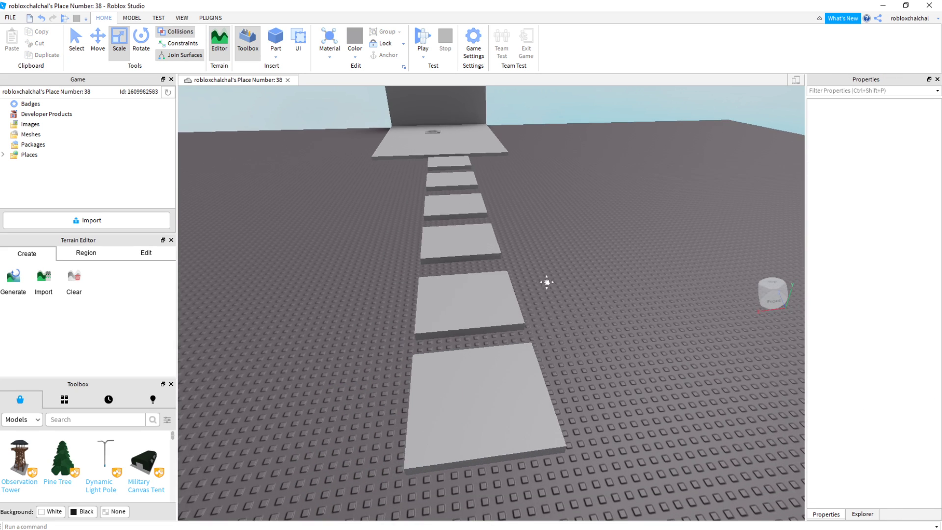
{"action": "left_click", "coordinate": [476, 297]}
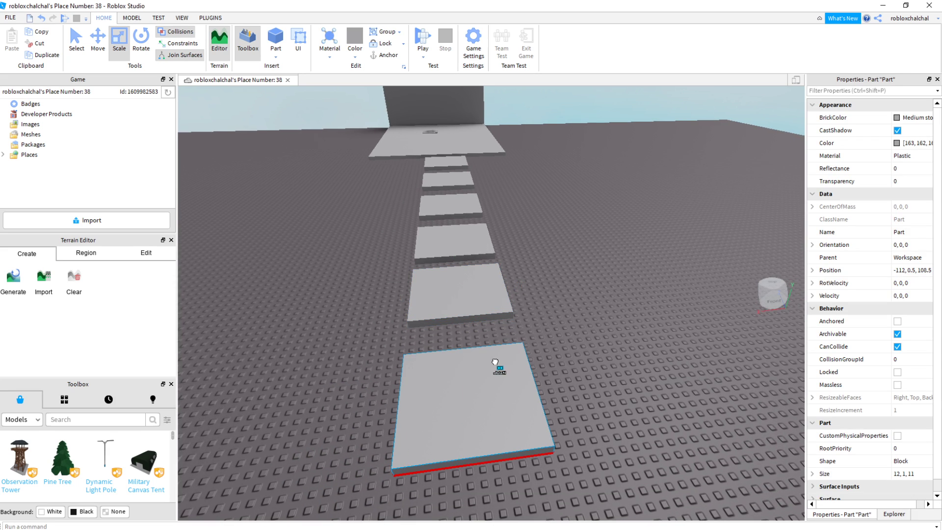
{"action": "left_click_drag", "start_coordinate": [495, 362], "coordinate": [496, 346]}
{"action": "left_click", "coordinate": [586, 326]}
{"action": "middle_click_drag", "start_coordinate": [587, 327], "coordinate": [610, 332]}
{"action": "scroll", "coordinate": [609, 331], "scroll_direction": "down", "scroll_amount": 3}
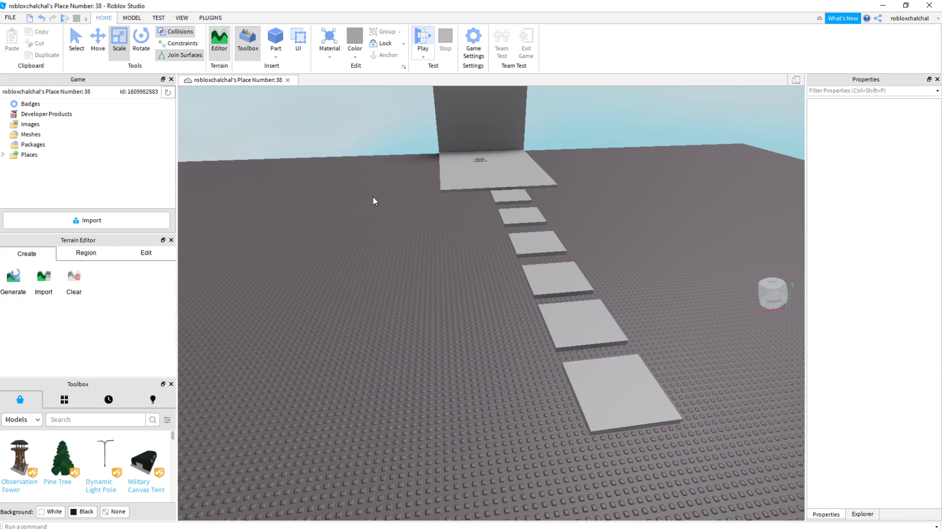
Playtest the course by running and jumping the character from the spawn pad across the platforms, and stop the test
{"action": "left_click", "coordinate": [422, 42]}
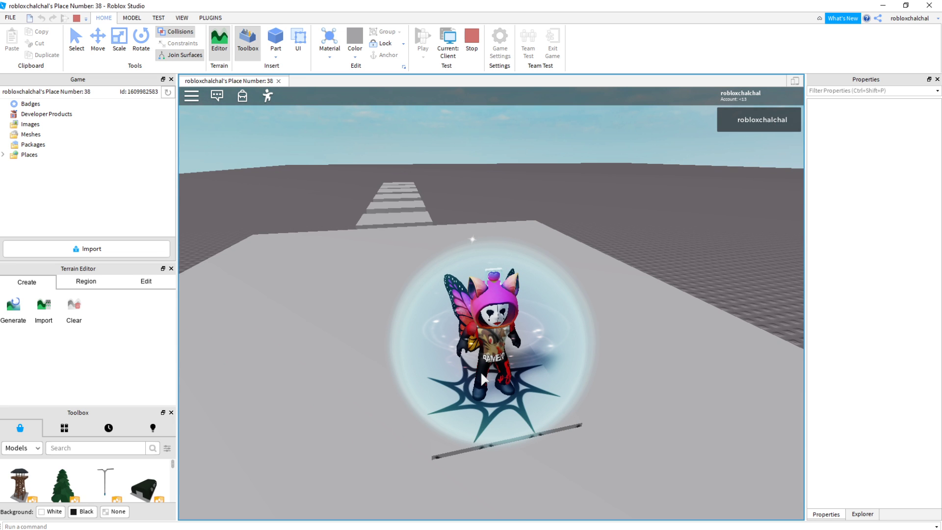
{"action": "key", "text": "w"}
{"action": "key", "text": "w"}
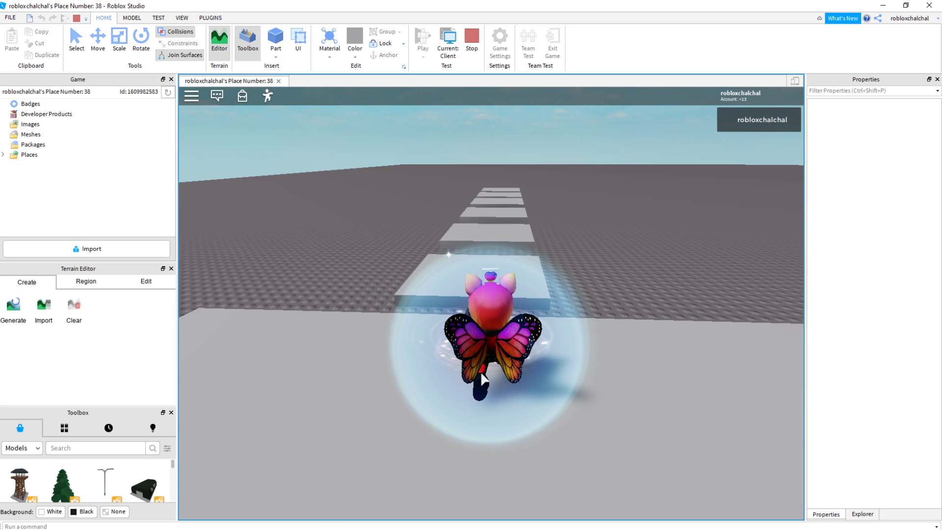
{"action": "key", "text": "space"}
{"action": "key", "text": "space"}
{"action": "key", "text": "w"}
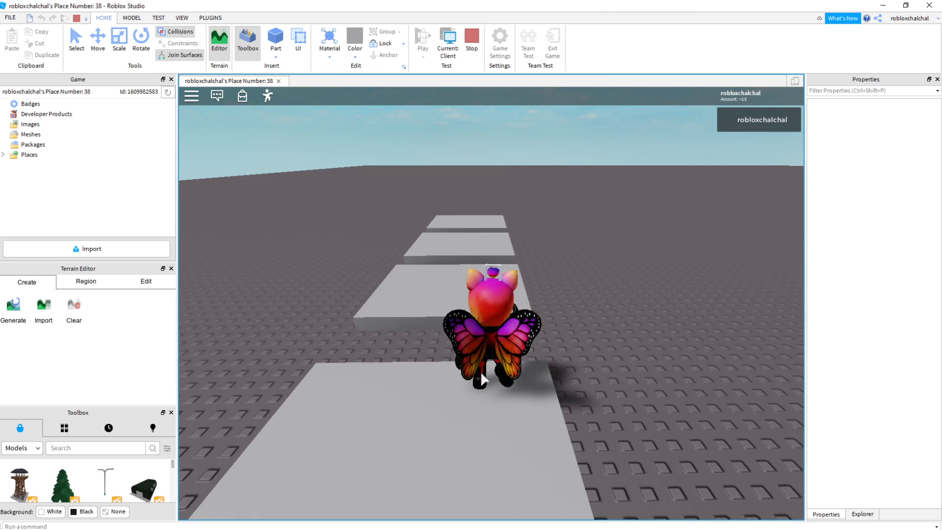
{"action": "key", "text": "w"}
{"action": "key", "text": "space"}
{"action": "key", "text": "w"}
{"action": "right_click_drag", "start_coordinate": [481, 371], "coordinate": [481, 372]}
{"action": "key", "text": "a"}
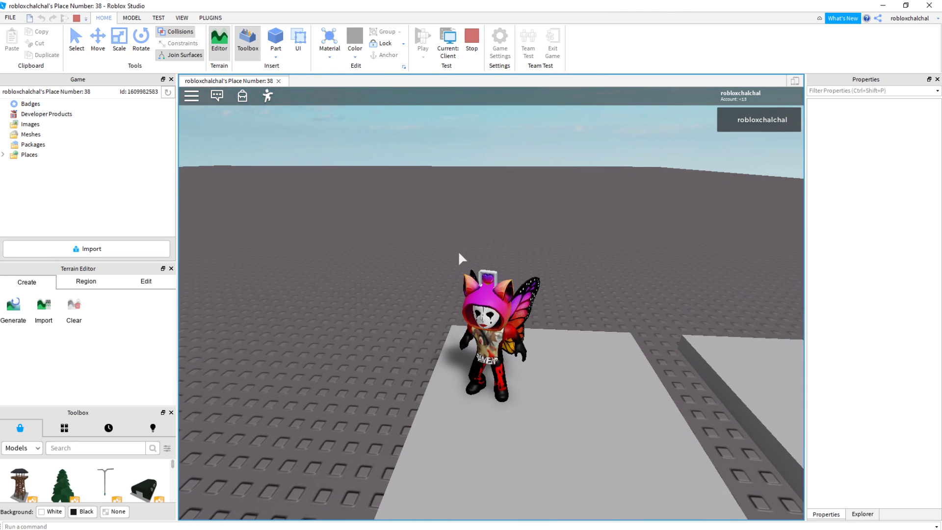
{"action": "key", "text": "shift+F5"}
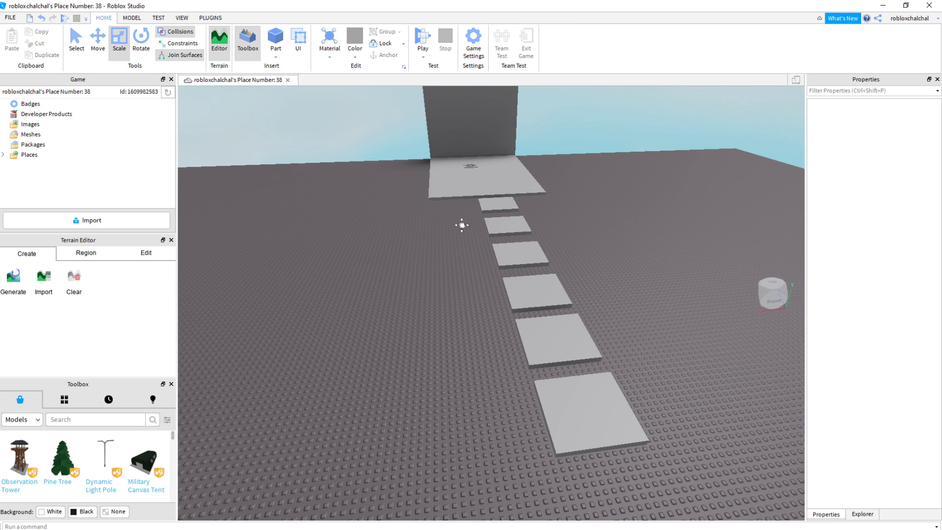
Duplicate the farthest platform and place the copy beyond the end of the row, at about Z 89.5
{"action": "left_click", "coordinate": [542, 388]}
{"action": "right_click", "coordinate": [543, 390]}
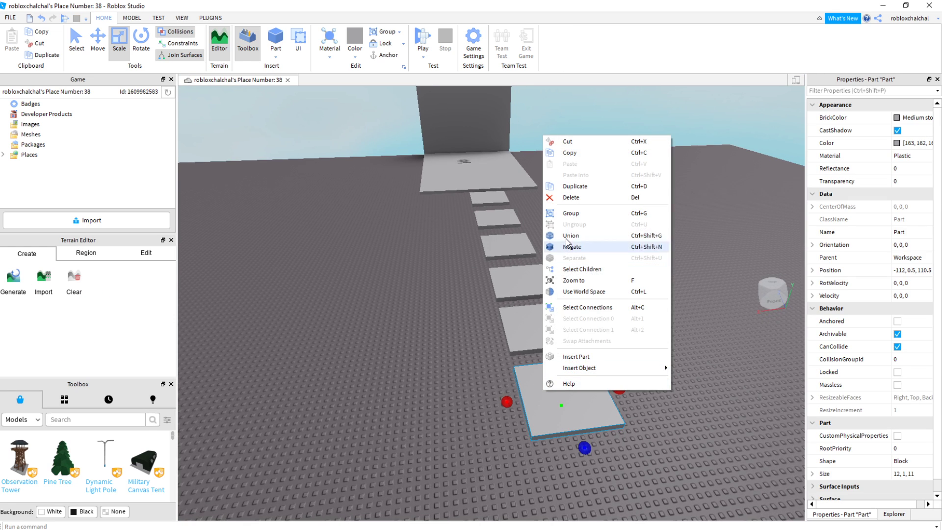
{"action": "left_click", "coordinate": [567, 187]}
{"action": "mouse_move", "coordinate": [550, 385]}
{"action": "left_mouse_down"}
{"action": "mouse_move", "coordinate": [525, 330]}
{"action": "mouse_move", "coordinate": [542, 393]}
{"action": "left_mouse_up"}
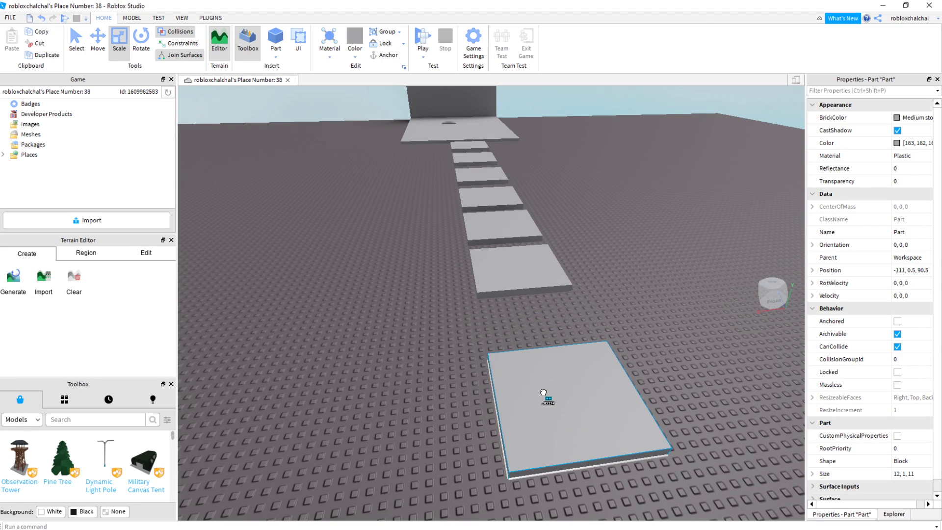
Scale the new platform up to 15 by 12 studs, keeping its thickness of 1
{"action": "left_click_drag", "start_coordinate": [469, 412], "coordinate": [459, 410]}
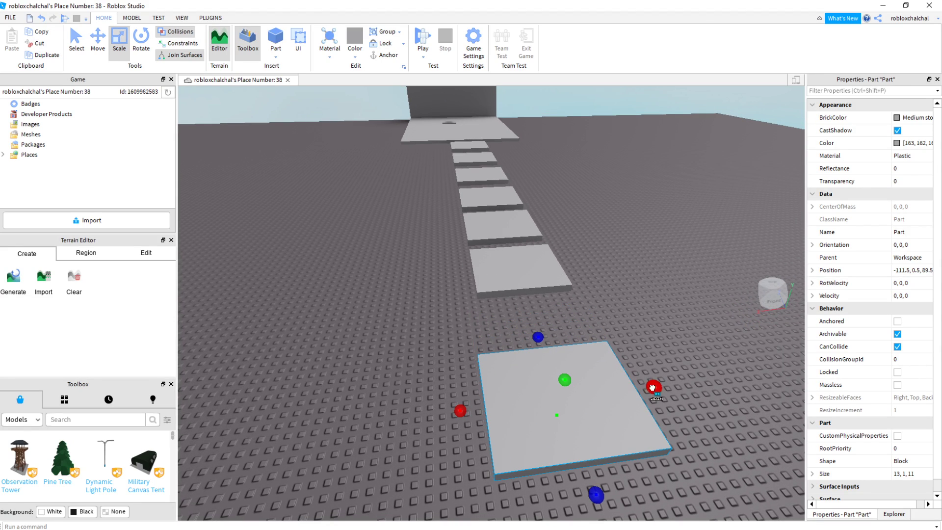
{"action": "left_click_drag", "start_coordinate": [653, 387], "coordinate": [675, 384]}
{"action": "left_click_drag", "start_coordinate": [547, 338], "coordinate": [544, 330]}
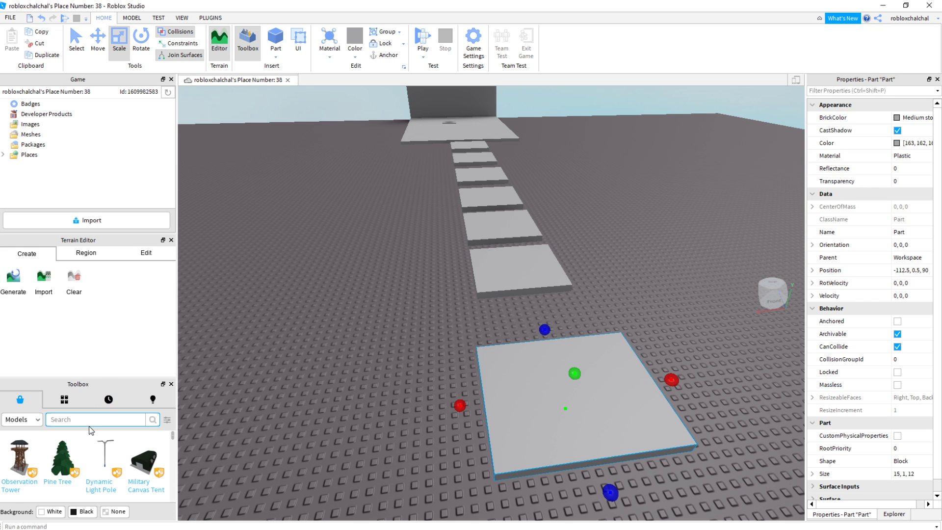
Search the model library for "checkpoint" and place the first checkpoint pad on top of the enlarged platform
{"action": "type", "text": "checkpoint"}
{"action": "key", "text": "Return"}
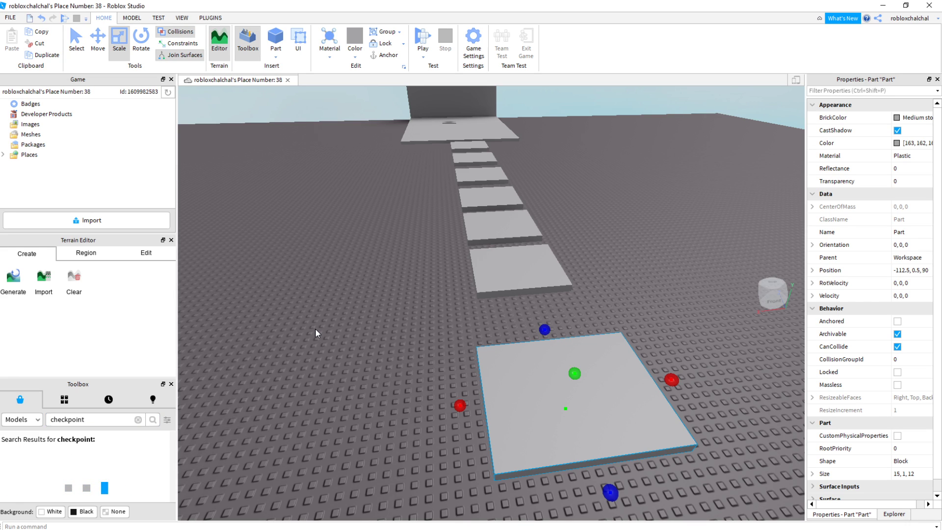
{"action": "left_click_drag", "start_coordinate": [23, 503], "coordinate": [571, 380]}
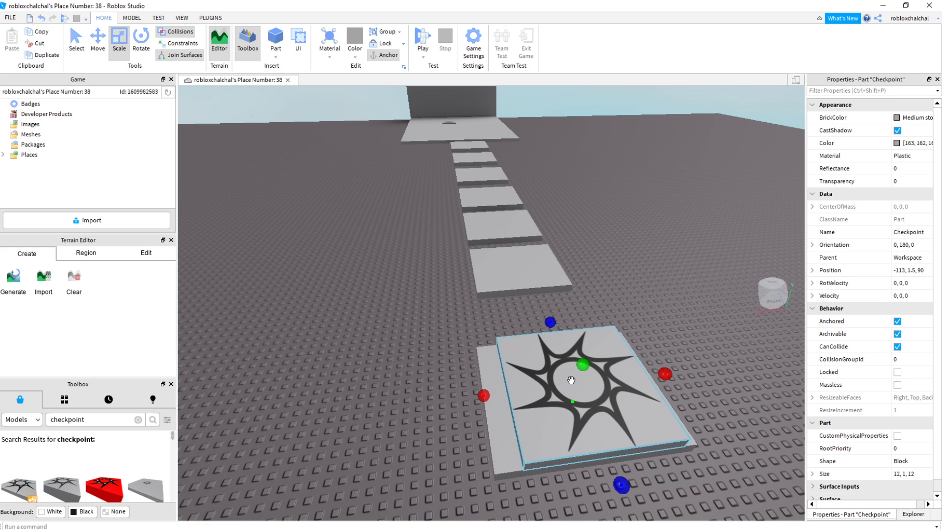
Scale the platform beneath the checkpoint to 31 by 17 studs, extending it on both sides, front and back
{"action": "left_click", "coordinate": [489, 425]}
{"action": "left_click_drag", "start_coordinate": [461, 407], "coordinate": [387, 413]}
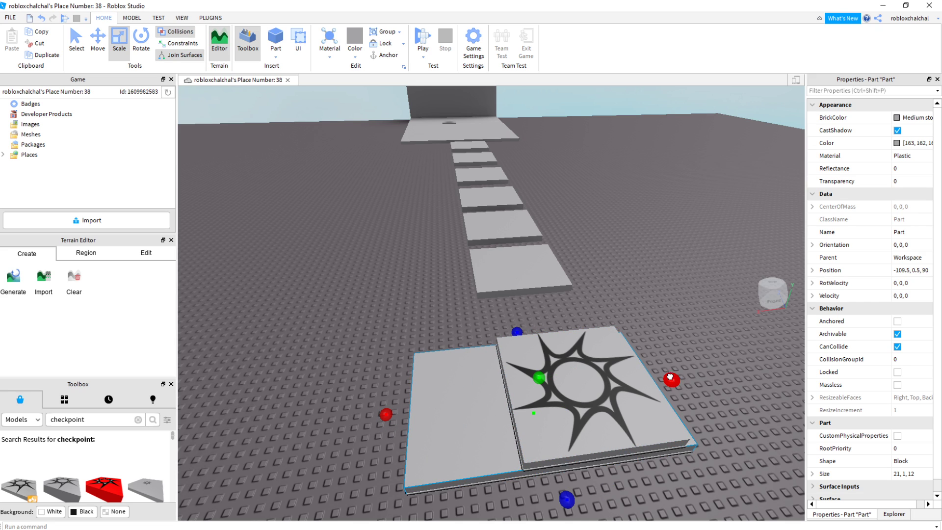
{"action": "left_click_drag", "start_coordinate": [669, 376], "coordinate": [758, 368]}
{"action": "left_click_drag", "start_coordinate": [385, 414], "coordinate": [373, 416]}
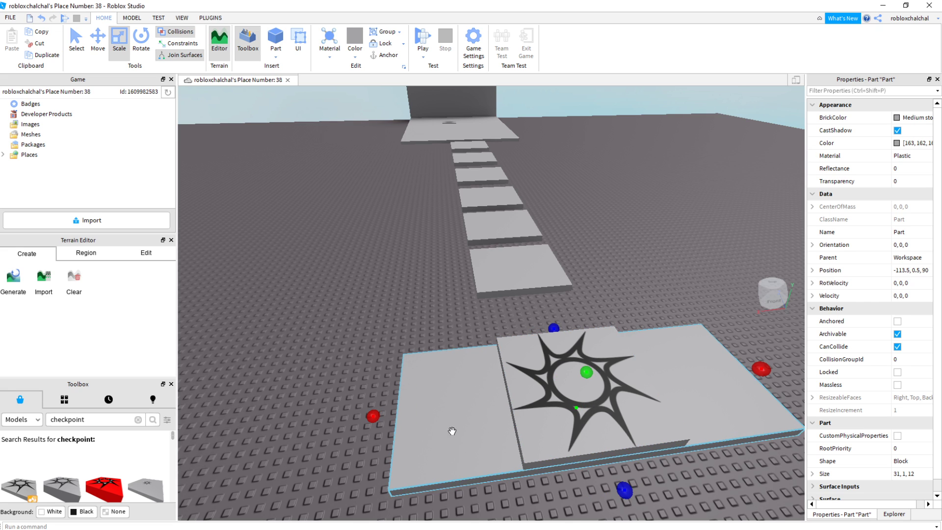
{"action": "left_click_drag", "start_coordinate": [624, 490], "coordinate": [632, 507]}
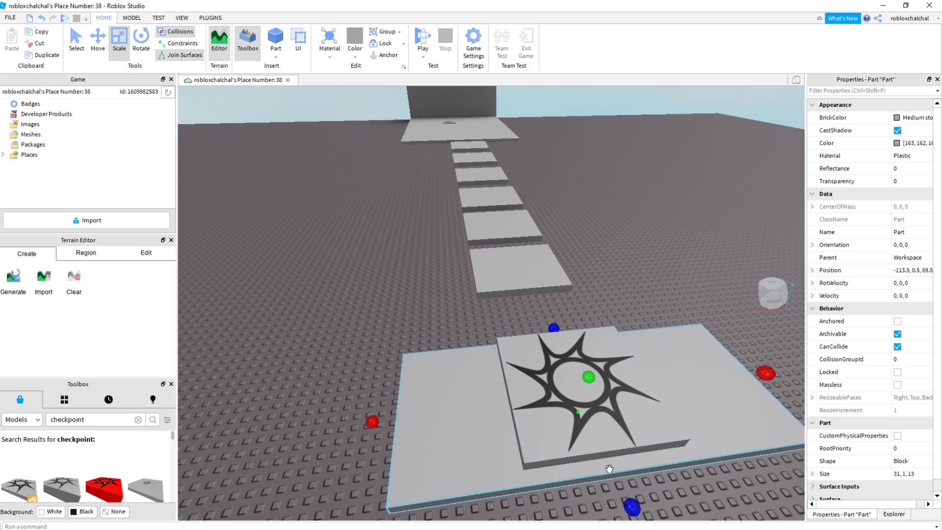
{"action": "middle_click_drag", "start_coordinate": [601, 414], "coordinate": [580, 486]}
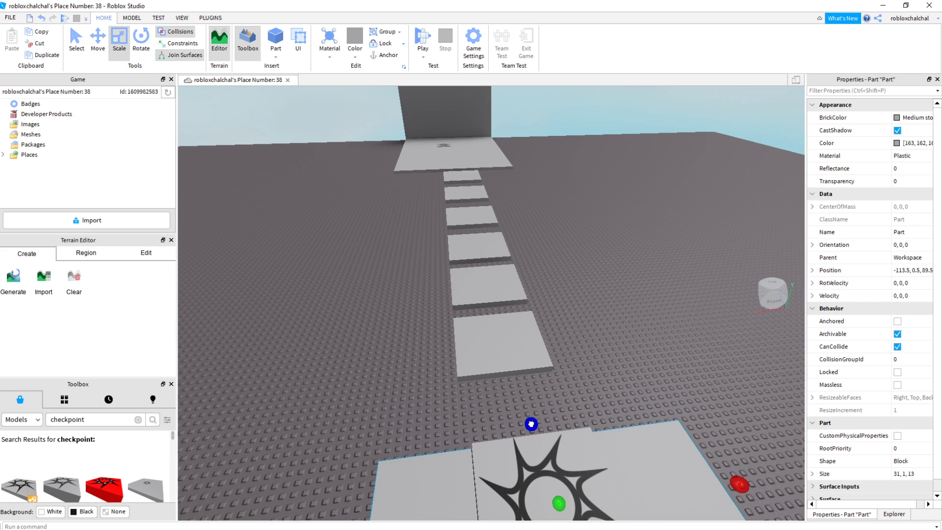
{"action": "left_click_drag", "start_coordinate": [531, 424], "coordinate": [526, 408]}
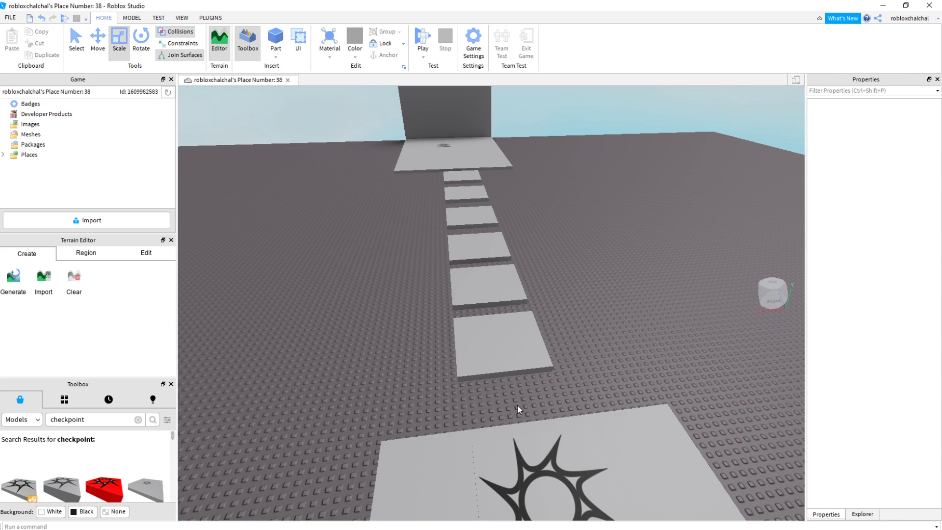
{"action": "left_click_drag", "start_coordinate": [522, 406], "coordinate": [517, 395]}
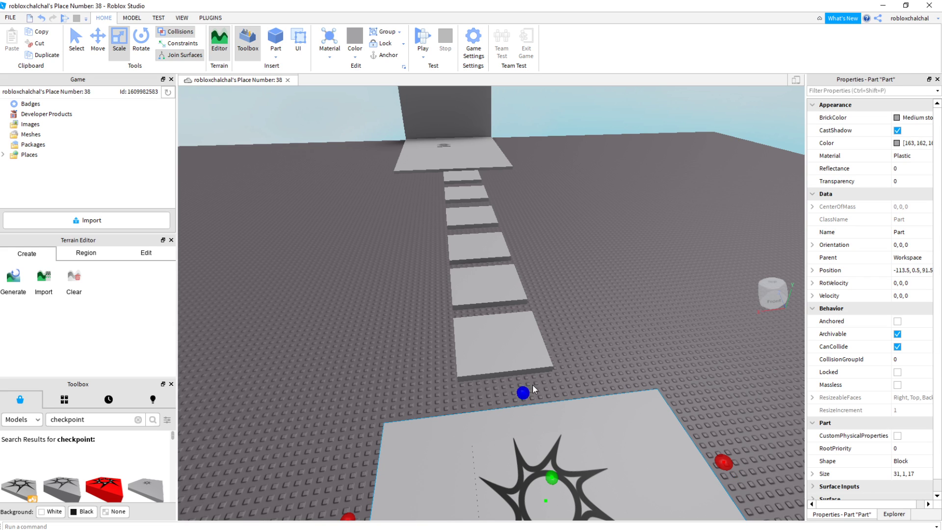
{"action": "left_click", "coordinate": [562, 371]}
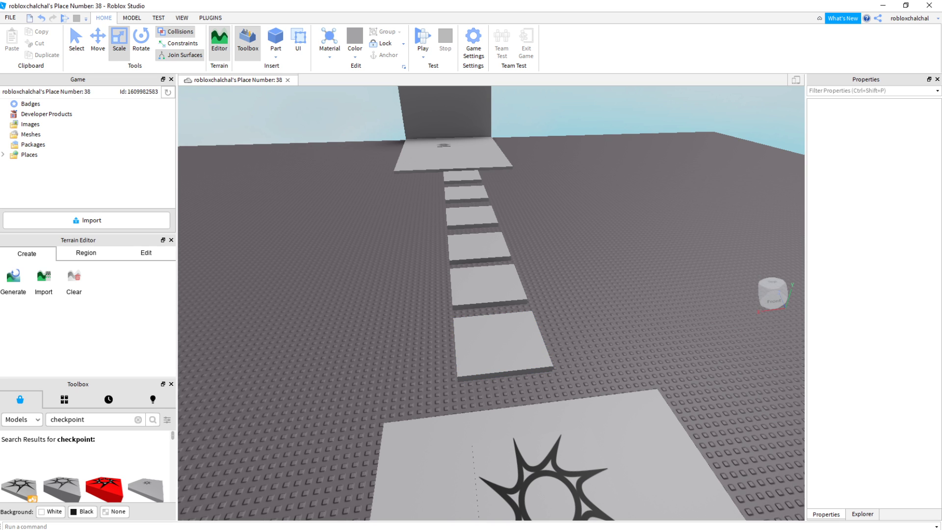
Move the checkpoint pad closer to the middle of the widened platform and deselect it
{"action": "scroll", "coordinate": [444, 505], "scroll_direction": "down", "scroll_amount": 1}
{"action": "left_click", "coordinate": [499, 468]}
{"action": "mouse_move", "coordinate": [499, 468]}
{"action": "middle_mouse_down"}
{"action": "mouse_move", "coordinate": [485, 424]}
{"action": "mouse_move", "coordinate": [502, 453]}
{"action": "middle_mouse_up"}
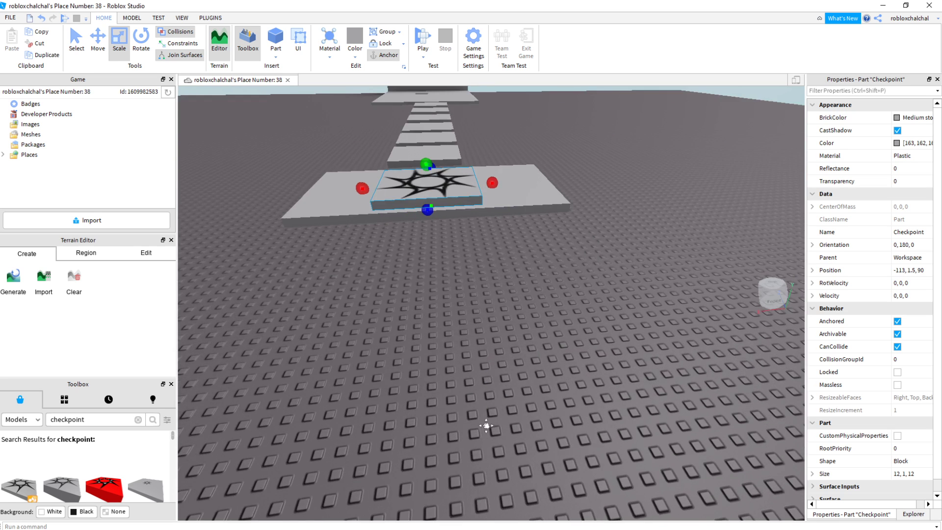
{"action": "scroll", "coordinate": [502, 453], "scroll_direction": "up", "scroll_amount": 5}
{"action": "key", "text": "e"}
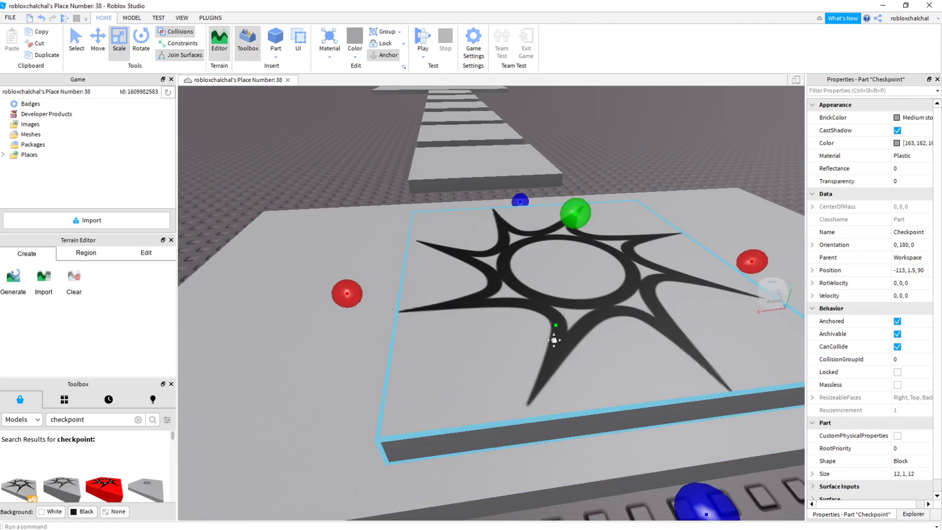
{"action": "scroll", "coordinate": [572, 399], "scroll_direction": "down", "scroll_amount": 3}
{"action": "left_click", "coordinate": [580, 379]}
{"action": "left_click", "coordinate": [579, 381]}
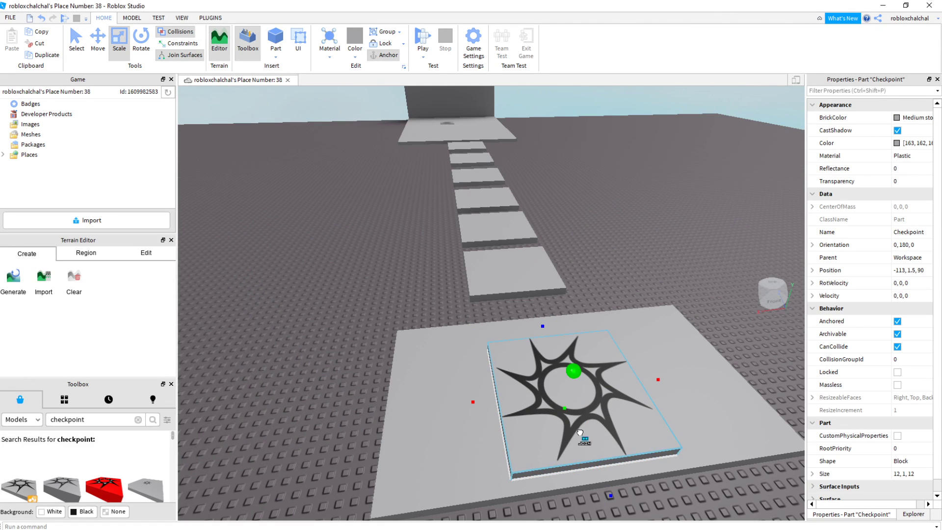
{"action": "key", "text": "q"}
{"action": "key", "text": "a"}
{"action": "left_click", "coordinate": [585, 401]}
{"action": "left_click_drag", "start_coordinate": [603, 309], "coordinate": [579, 311]}
{"action": "left_click", "coordinate": [532, 377]}
Playtest the course by jumping the character from the spawn pad across all platforms onto the checkpoint pad
{"action": "key", "text": "e"}
{"action": "key", "text": "a"}
{"action": "key", "text": "d"}
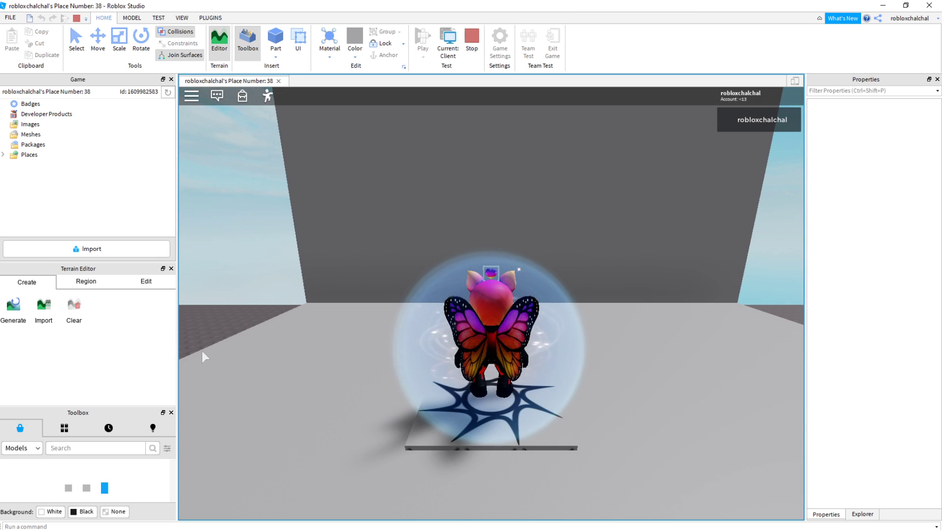
{"action": "right_click_drag", "start_coordinate": [586, 390], "coordinate": [585, 390]}
{"action": "key", "text": "w"}
{"action": "key", "text": "w"}
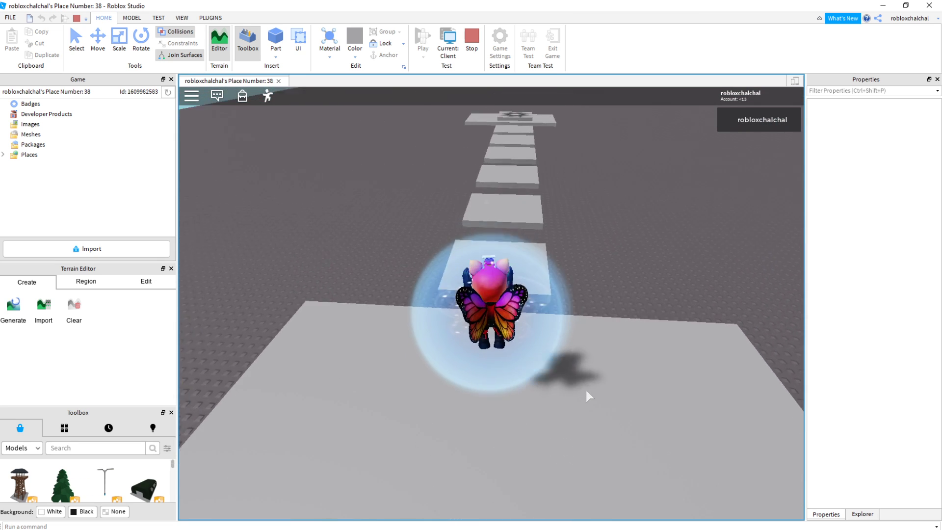
{"action": "key", "text": "w"}
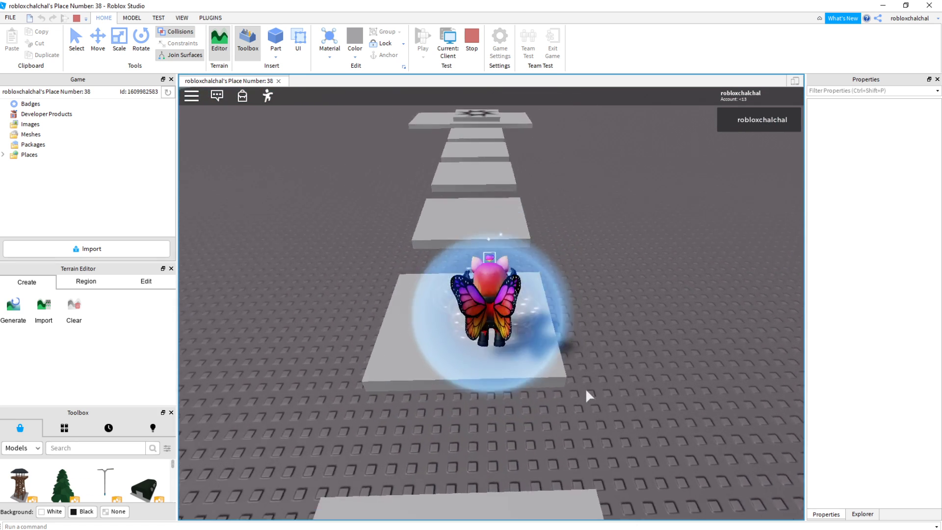
{"action": "key", "text": "w"}
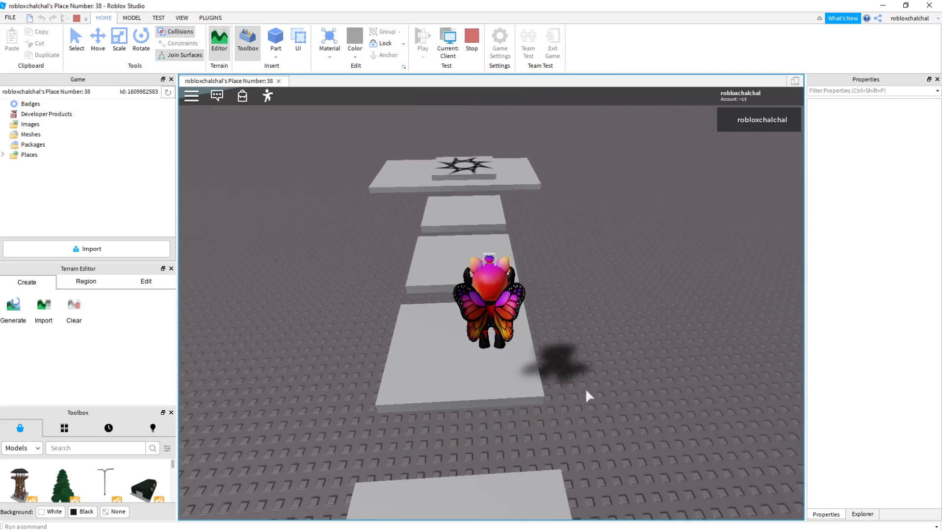
{"action": "key", "text": "w"}
{"action": "key", "text": "space"}
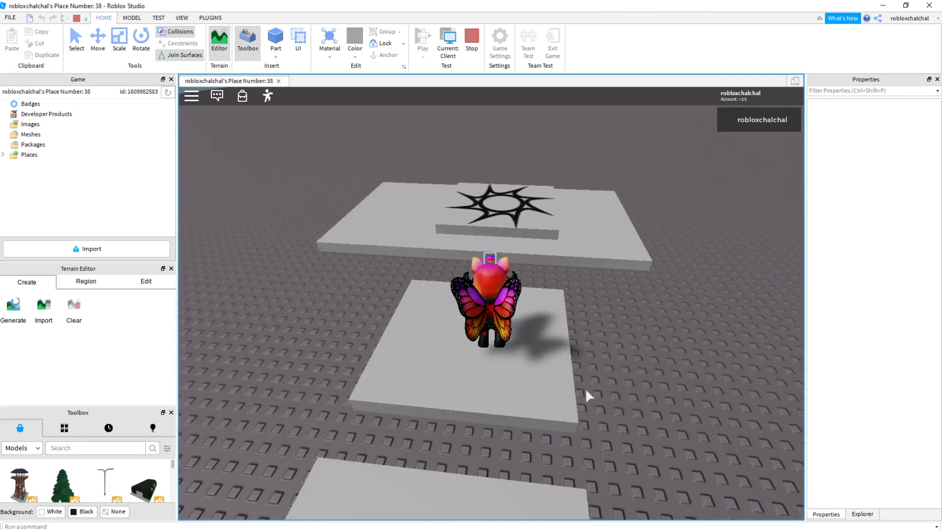
{"action": "key", "text": "w"}
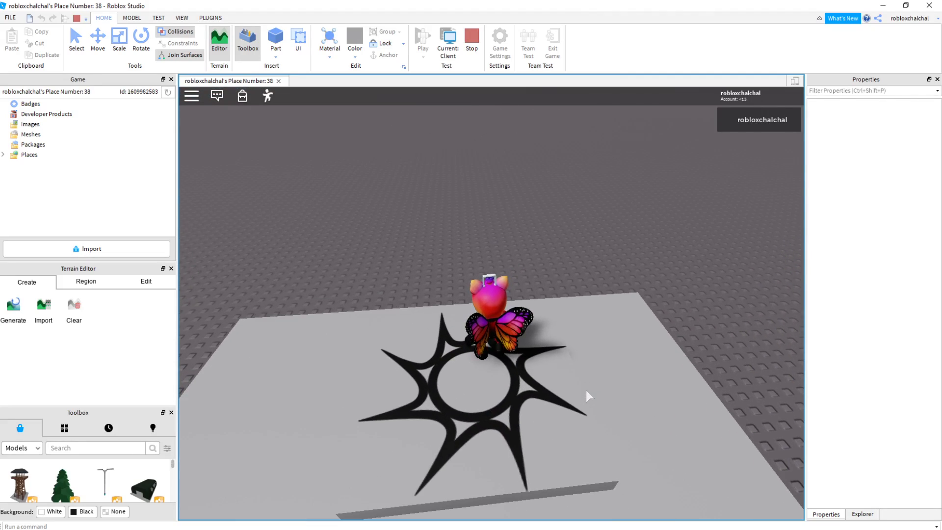
{"action": "key", "text": "grave"}
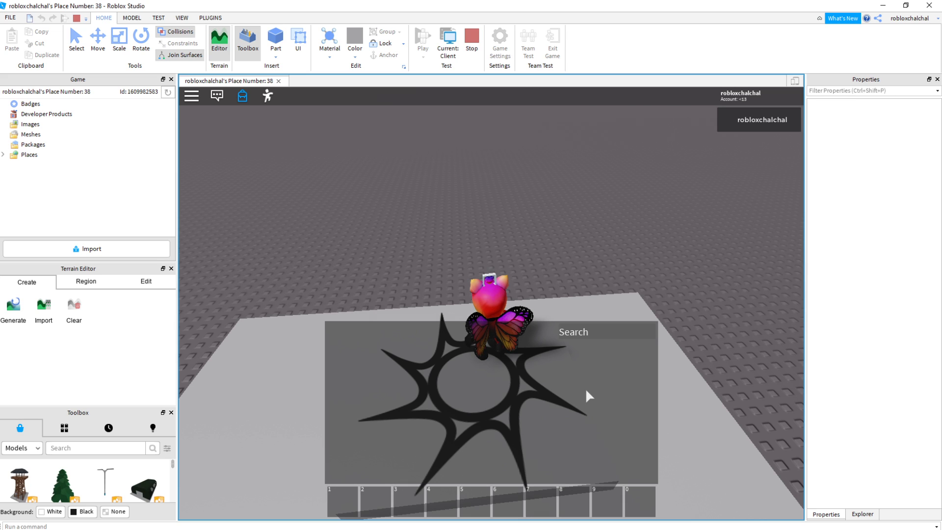
{"action": "key", "text": "grave"}
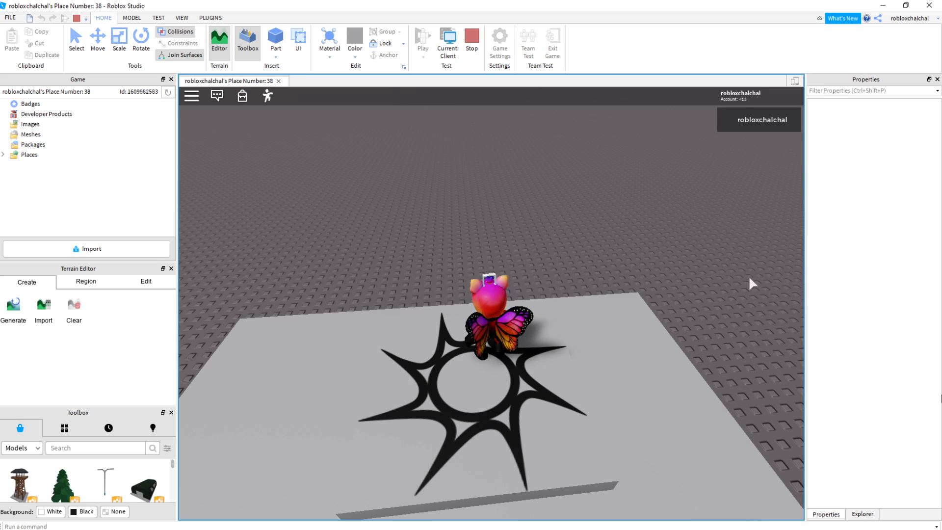
Reset the character to check its respawn at the checkpoint, look around, and stop the playtest
{"action": "left_click", "coordinate": [191, 96]}
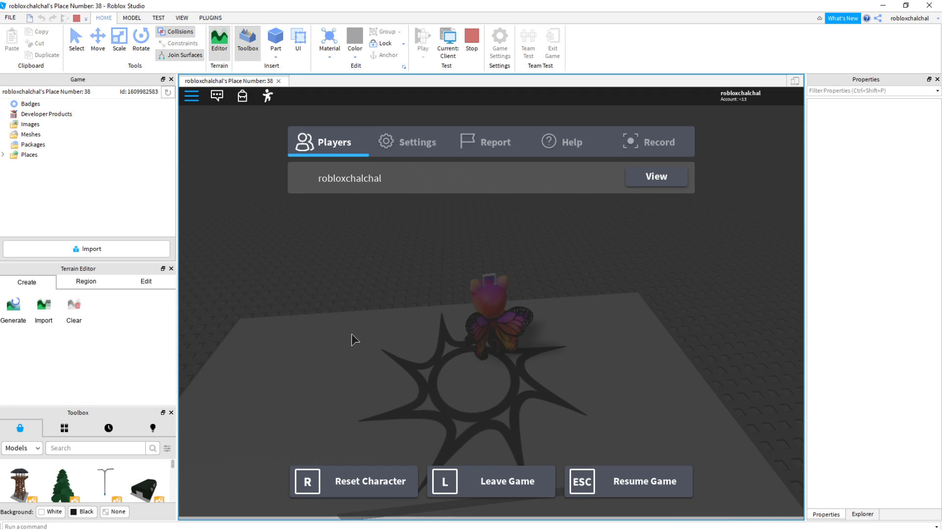
{"action": "left_click", "coordinate": [381, 481]}
{"action": "left_click", "coordinate": [448, 284]}
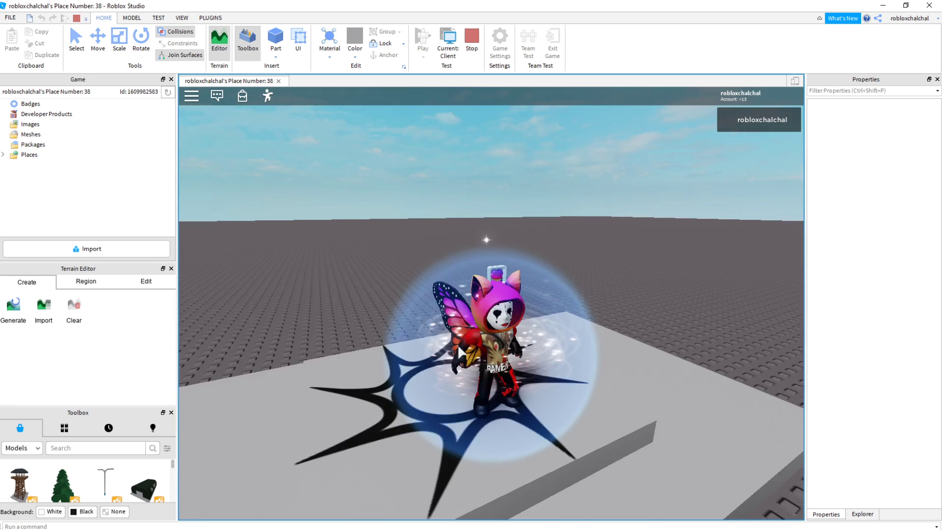
{"action": "right_click_drag", "start_coordinate": [458, 344], "coordinate": [458, 346]}
{"action": "scroll", "coordinate": [458, 346], "scroll_direction": "down", "scroll_amount": 3}
{"action": "right_click_drag", "start_coordinate": [618, 337], "coordinate": [610, 366]}
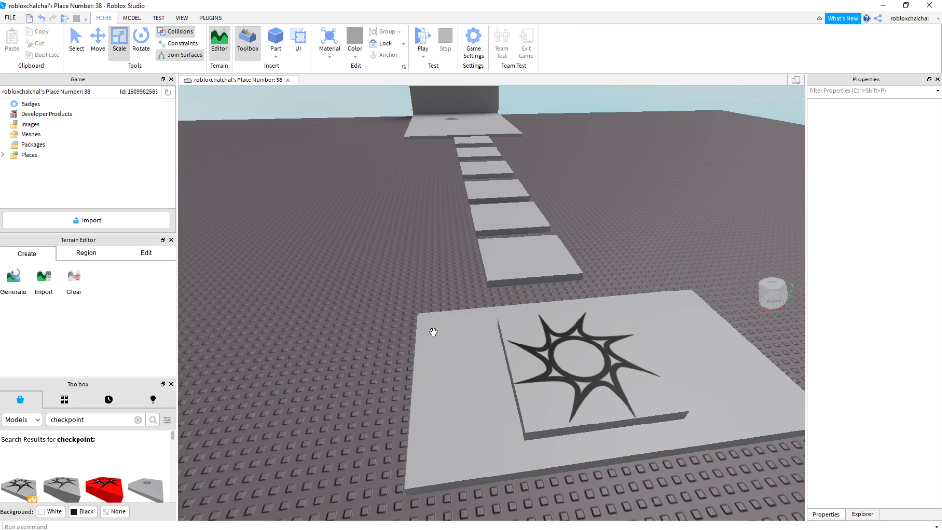
Examine the course from the checkpoint platform back to the walled starting area
{"action": "scroll", "coordinate": [418, 321], "scroll_direction": "down", "scroll_amount": 3}
{"action": "mouse_move", "coordinate": [464, 353]}
{"action": "right_mouse_down"}
{"action": "mouse_move", "coordinate": [427, 334]}
{"action": "mouse_move", "coordinate": [459, 336]}
{"action": "right_mouse_up"}
{"action": "scroll", "coordinate": [459, 335], "scroll_direction": "down", "scroll_amount": 3}
{"action": "middle_click_drag", "start_coordinate": [459, 336], "coordinate": [485, 348]}
{"action": "scroll", "coordinate": [449, 319], "scroll_direction": "up", "scroll_amount": 3}
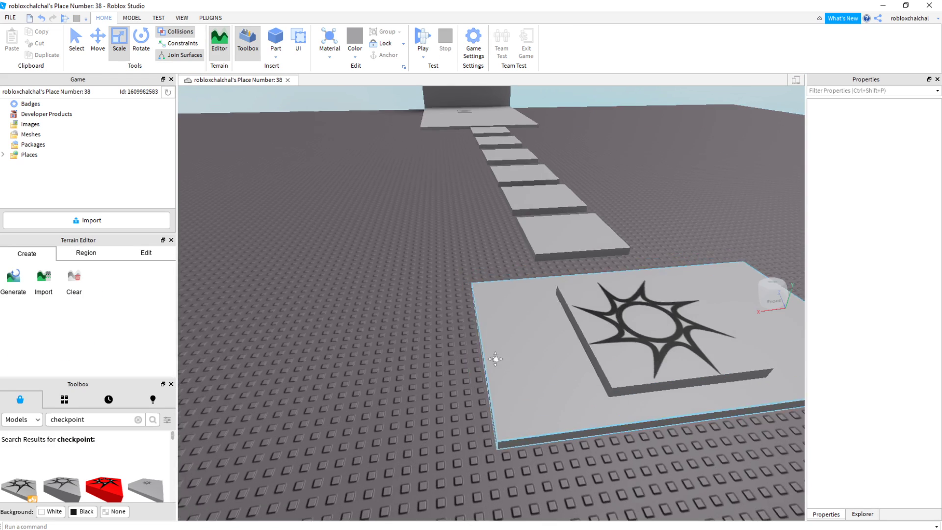
{"action": "scroll", "coordinate": [496, 361], "scroll_direction": "up", "scroll_amount": 6}
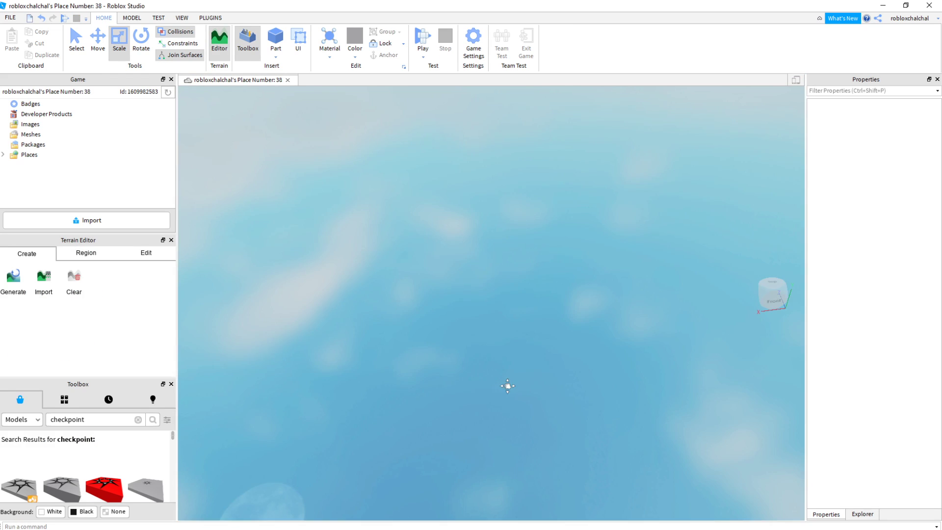
{"action": "scroll", "coordinate": [503, 390], "scroll_direction": "down", "scroll_amount": 4}
{"action": "left_click_drag", "start_coordinate": [663, 427], "coordinate": [672, 444]}
{"action": "left_click", "coordinate": [425, 394]}
{"action": "scroll", "coordinate": [470, 393], "scroll_direction": "down", "scroll_amount": 5}
{"action": "middle_click_drag", "start_coordinate": [452, 370], "coordinate": [458, 318]}
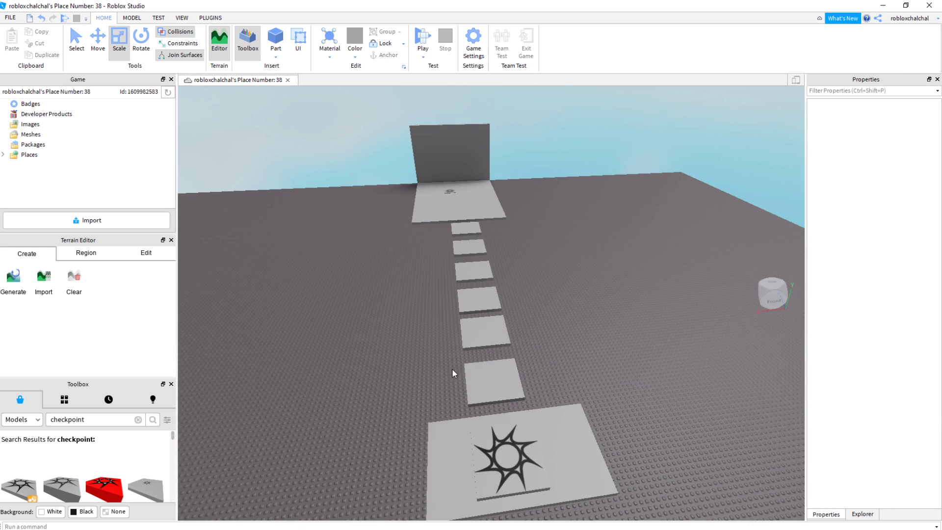
{"action": "scroll", "coordinate": [471, 288], "scroll_direction": "down", "scroll_amount": 2}
{"action": "scroll", "coordinate": [475, 319], "scroll_direction": "up", "scroll_amount": 2}
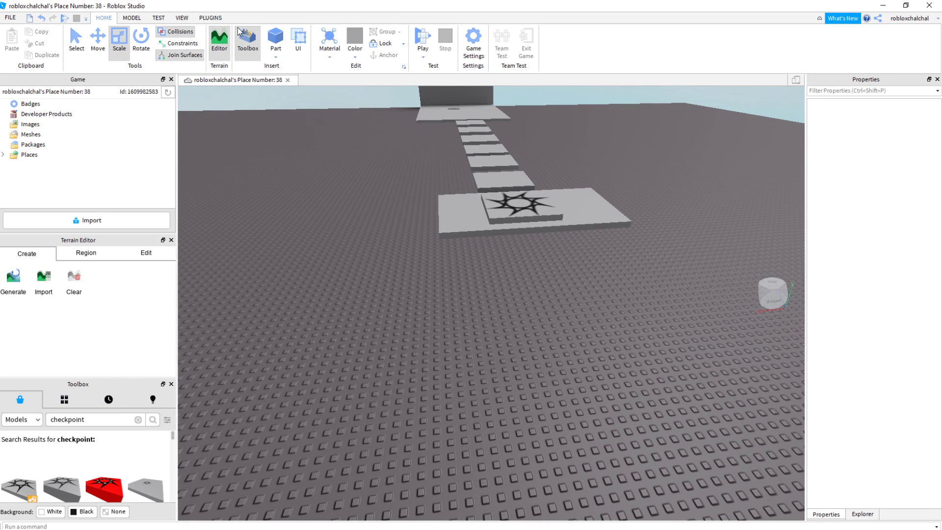
Create a 26 by 1 by 3 stud bar past the checkpoint platform and place a duplicate farther along the course
{"action": "left_click", "coordinate": [276, 37]}
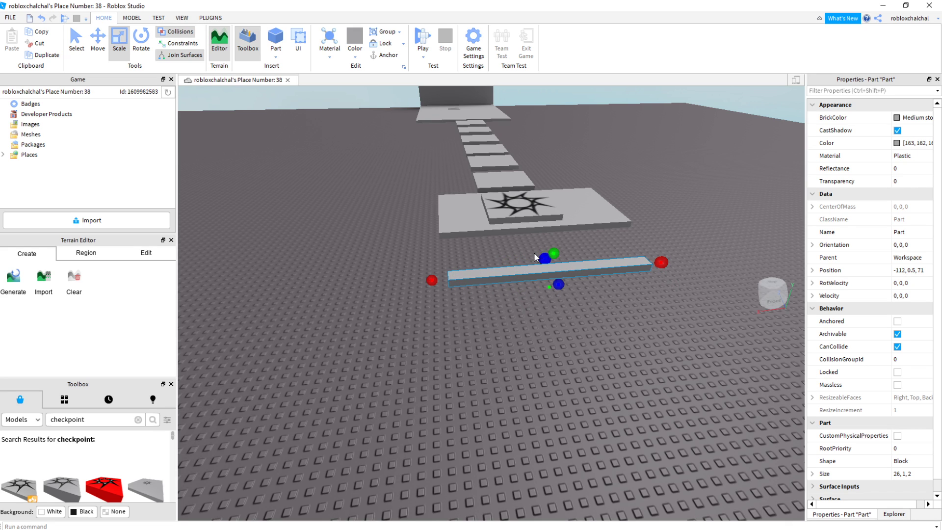
{"action": "mouse_move", "coordinate": [564, 291]}
{"action": "left_mouse_down"}
{"action": "mouse_move", "coordinate": [562, 302]}
{"action": "mouse_move", "coordinate": [556, 296]}
{"action": "left_mouse_up"}
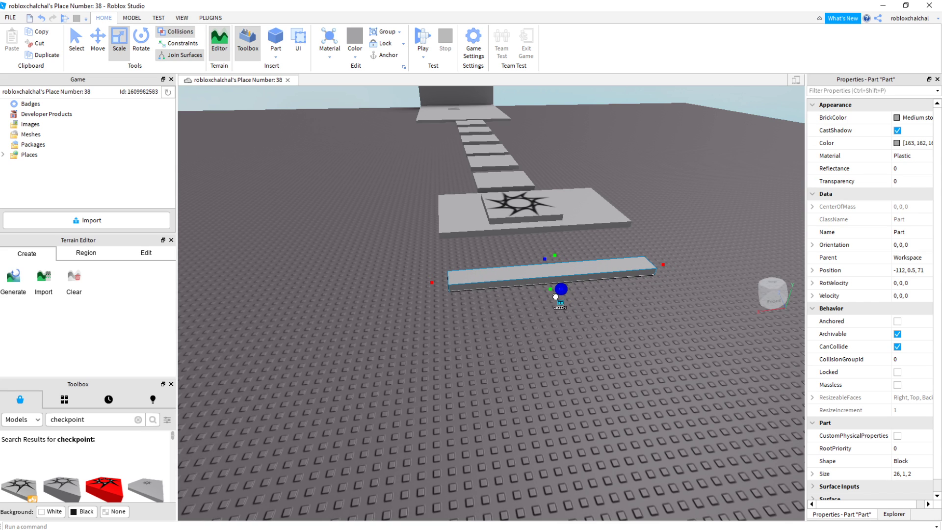
{"action": "right_click", "coordinate": [524, 276]}
{"action": "left_click", "coordinate": [527, 326]}
{"action": "left_click_drag", "start_coordinate": [549, 272], "coordinate": [567, 340]}
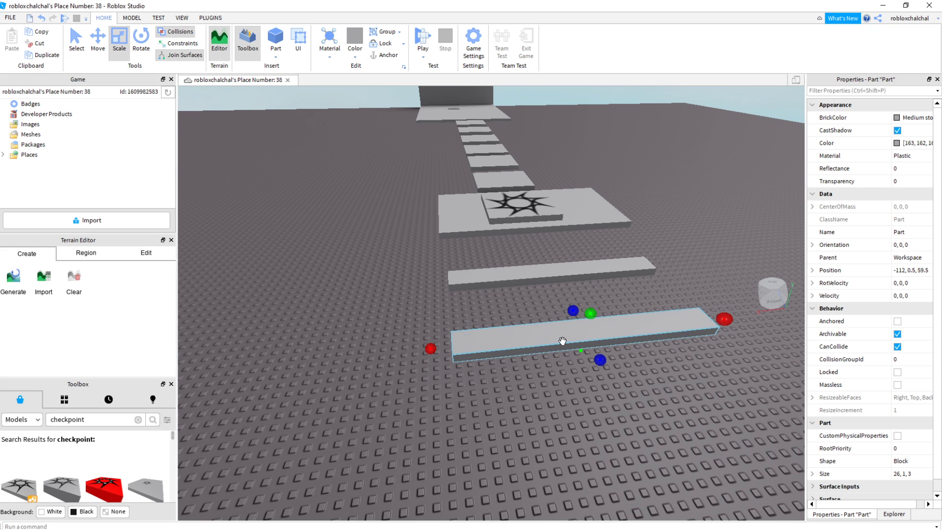
{"action": "right_click", "coordinate": [562, 340]}
{"action": "left_click", "coordinate": [594, 131]}
{"action": "left_click_drag", "start_coordinate": [565, 322], "coordinate": [557, 417]}
{"action": "right_click", "coordinate": [537, 403]}
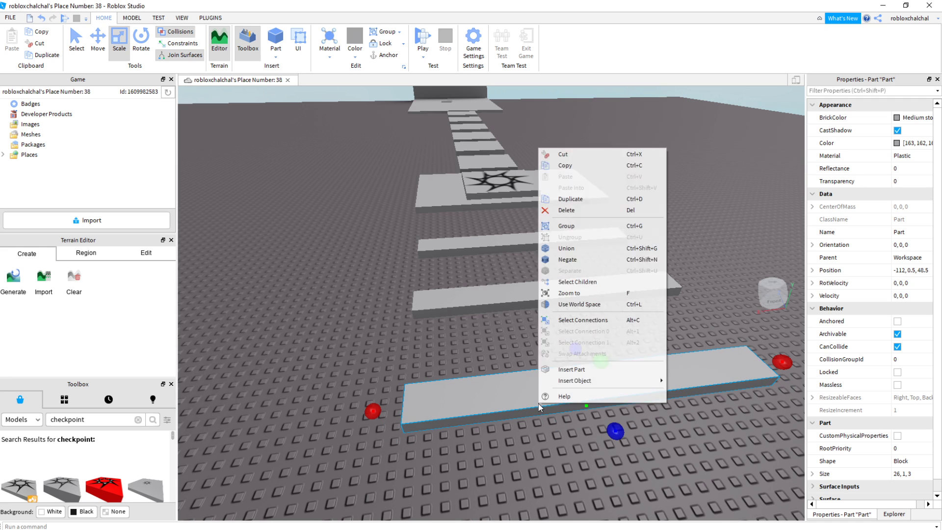
{"action": "left_click", "coordinate": [559, 208]}
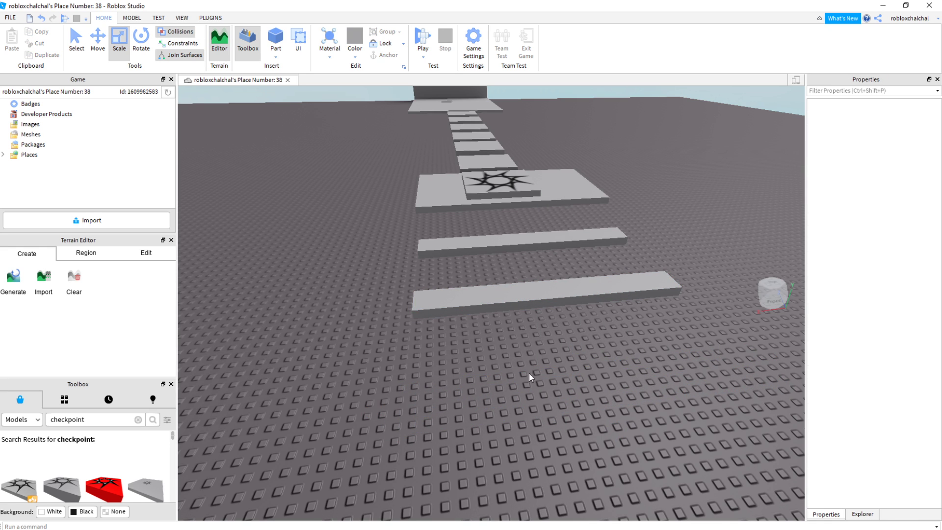
Extend the row past the checkpoint with third and fourth bars by duplicating the last bar and spacing the copies for jumping
{"action": "left_click", "coordinate": [469, 308]}
{"action": "right_click", "coordinate": [488, 303]}
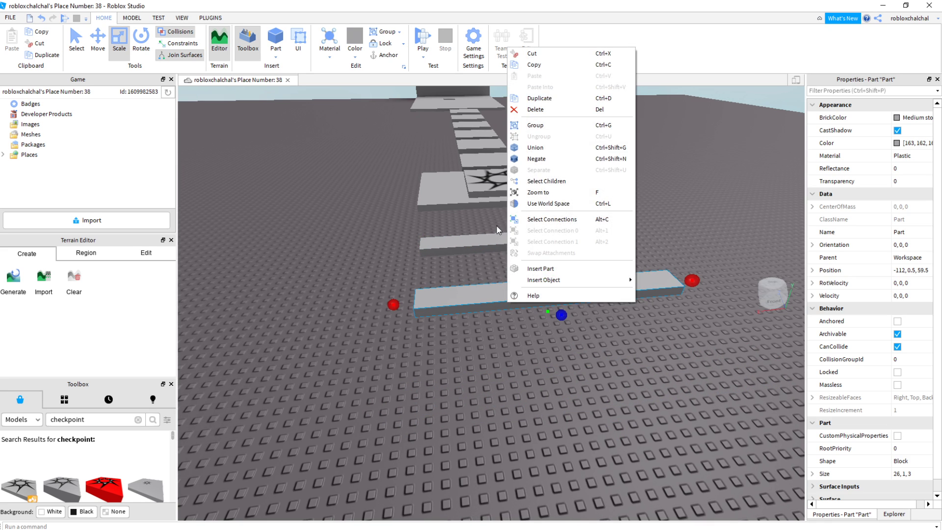
{"action": "left_click", "coordinate": [521, 150]}
{"action": "left_click_drag", "start_coordinate": [489, 285], "coordinate": [501, 406]}
{"action": "right_click", "coordinate": [500, 407]}
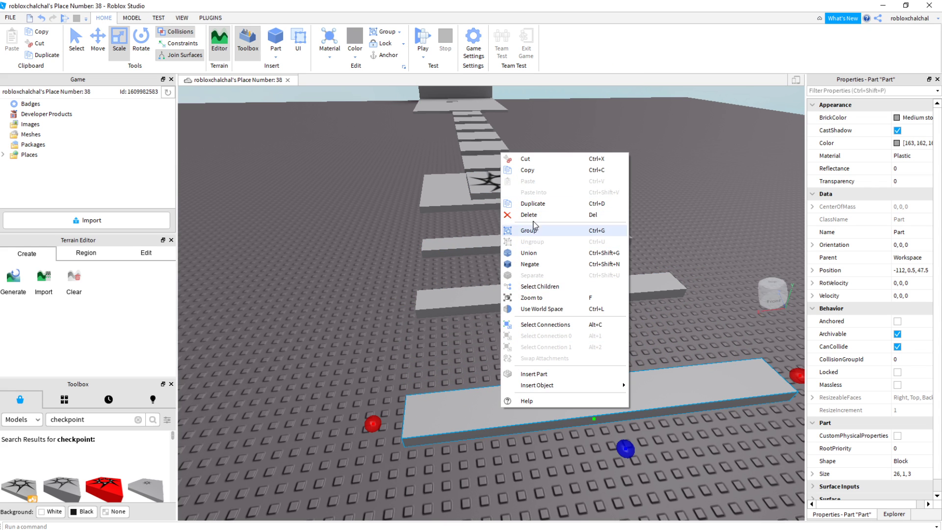
{"action": "left_click", "coordinate": [532, 203]}
{"action": "left_click_drag", "start_coordinate": [514, 384], "coordinate": [494, 480]}
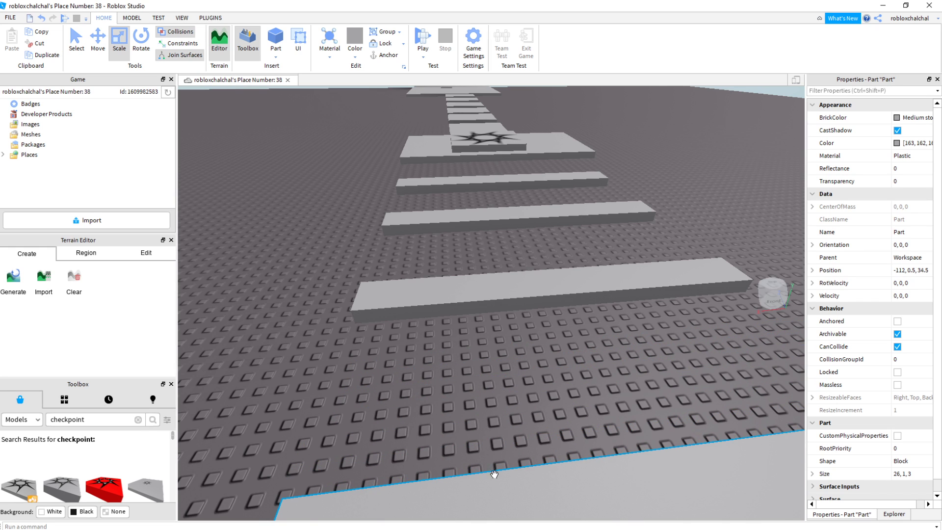
{"action": "scroll", "coordinate": [475, 429], "scroll_direction": "down", "scroll_amount": 3}
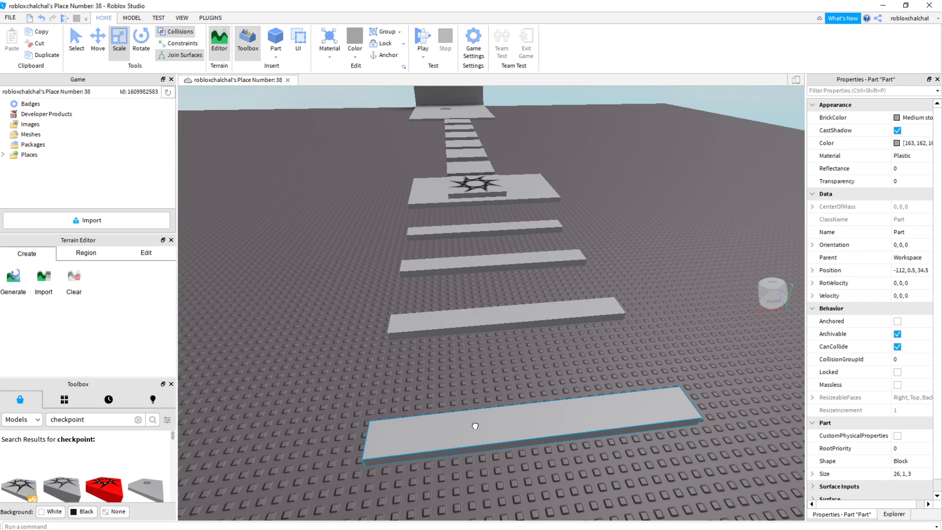
{"action": "left_click_drag", "start_coordinate": [475, 426], "coordinate": [460, 263]}
Duplicate the fourth bar to add a fifth and sixth bar farther along the row, then deselect
{"action": "right_click", "coordinate": [475, 399]}
{"action": "left_click", "coordinate": [500, 201]}
{"action": "left_click", "coordinate": [478, 332]}
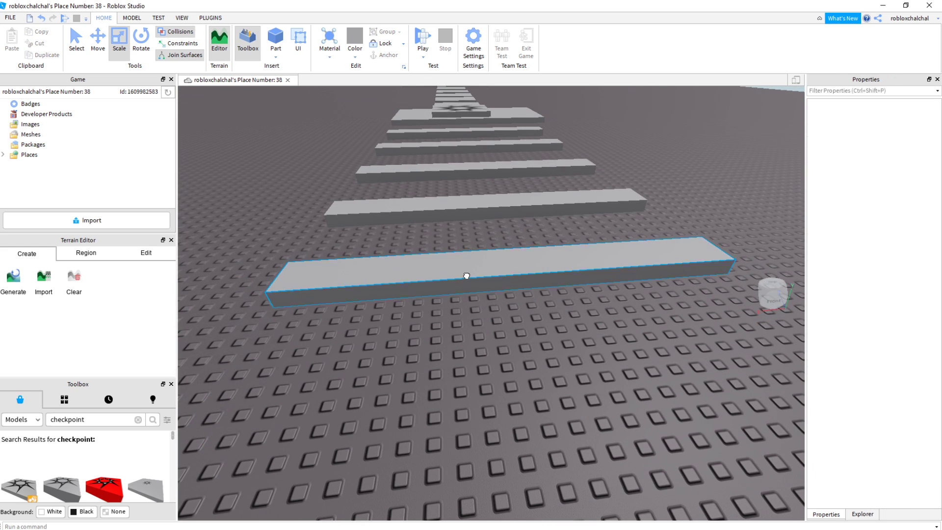
{"action": "left_click", "coordinate": [467, 275]}
{"action": "right_click", "coordinate": [466, 275]}
{"action": "left_click", "coordinate": [505, 327]}
{"action": "left_click_drag", "start_coordinate": [479, 275], "coordinate": [535, 431]}
{"action": "scroll", "coordinate": [527, 431], "scroll_direction": "down", "scroll_amount": 5}
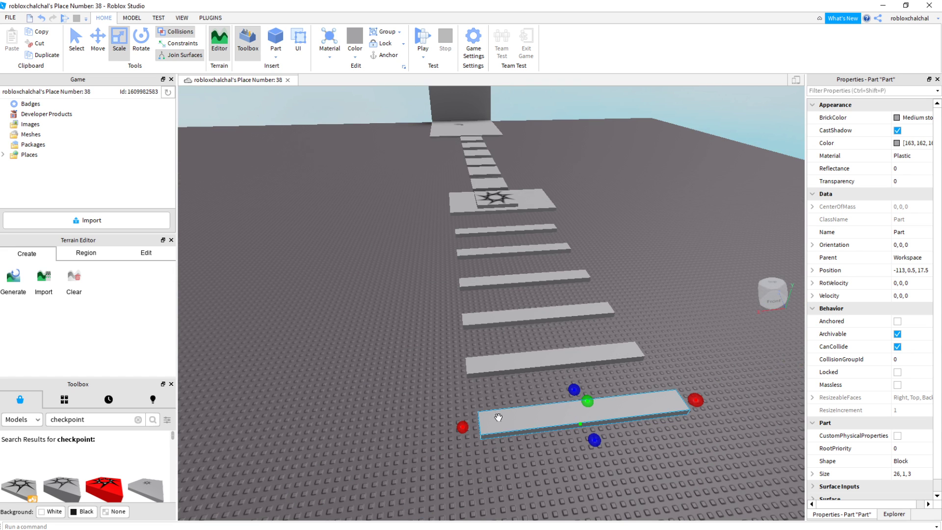
{"action": "left_click", "coordinate": [420, 388]}
{"action": "mouse_move", "coordinate": [420, 388]}
{"action": "middle_mouse_down"}
{"action": "mouse_move", "coordinate": [431, 387]}
{"action": "mouse_move", "coordinate": [412, 373]}
{"action": "middle_mouse_up"}
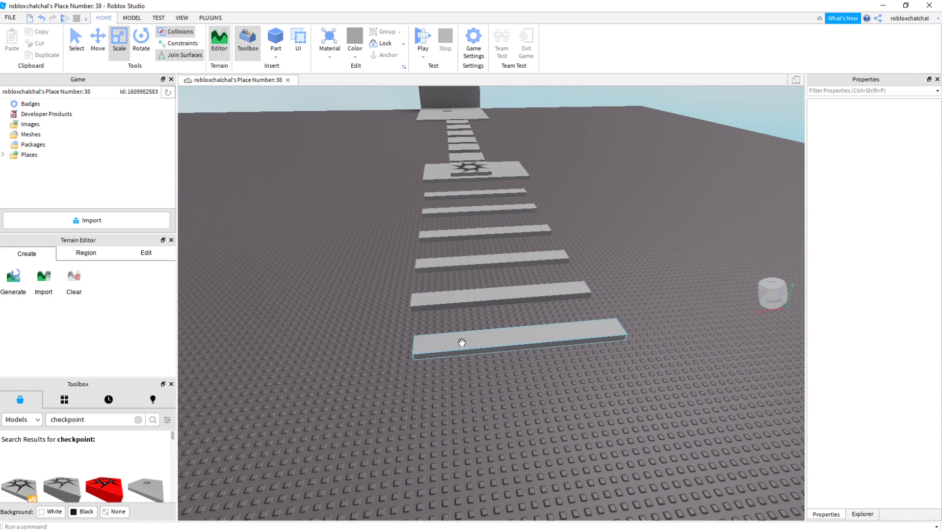
Duplicate the sixth bar to add a seventh and eighth bar at the end of the row
{"action": "left_click", "coordinate": [460, 342]}
{"action": "right_click", "coordinate": [460, 343]}
{"action": "left_click", "coordinate": [467, 140]}
{"action": "key", "text": "ctrl+d"}
{"action": "left_click_drag", "start_coordinate": [466, 340], "coordinate": [466, 415]}
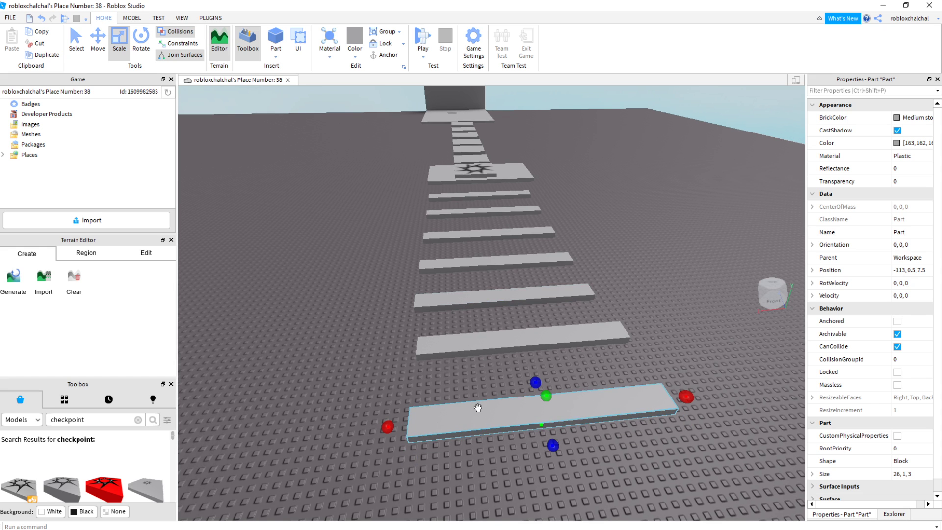
{"action": "right_click", "coordinate": [471, 422]}
{"action": "left_click", "coordinate": [487, 225]}
{"action": "left_click_drag", "start_coordinate": [471, 436], "coordinate": [500, 473]}
Duplicate the eighth bar, place the copy as the ninth bar at the row's end, and deselect it
{"action": "right_click", "coordinate": [496, 489]}
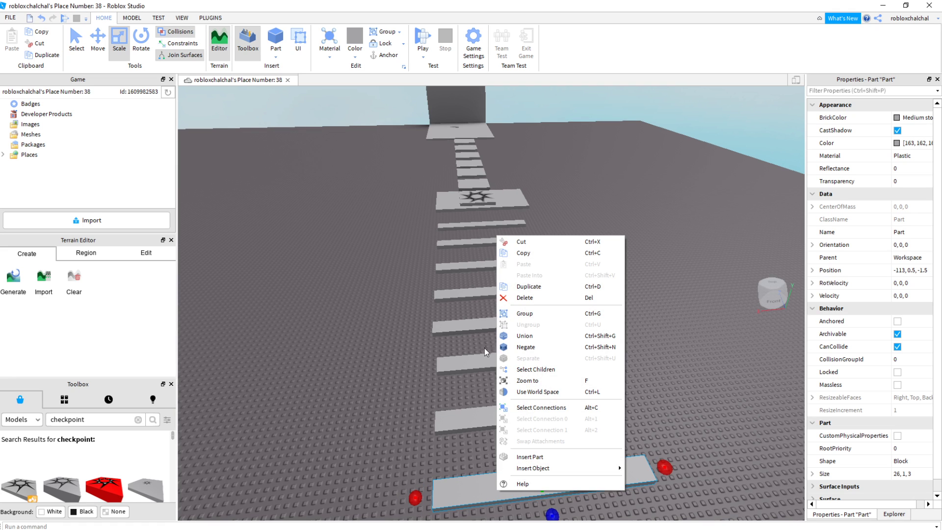
{"action": "left_click", "coordinate": [511, 292]}
{"action": "left_click_drag", "start_coordinate": [507, 469], "coordinate": [483, 407]}
{"action": "scroll", "coordinate": [498, 466], "scroll_direction": "up", "scroll_amount": 2}
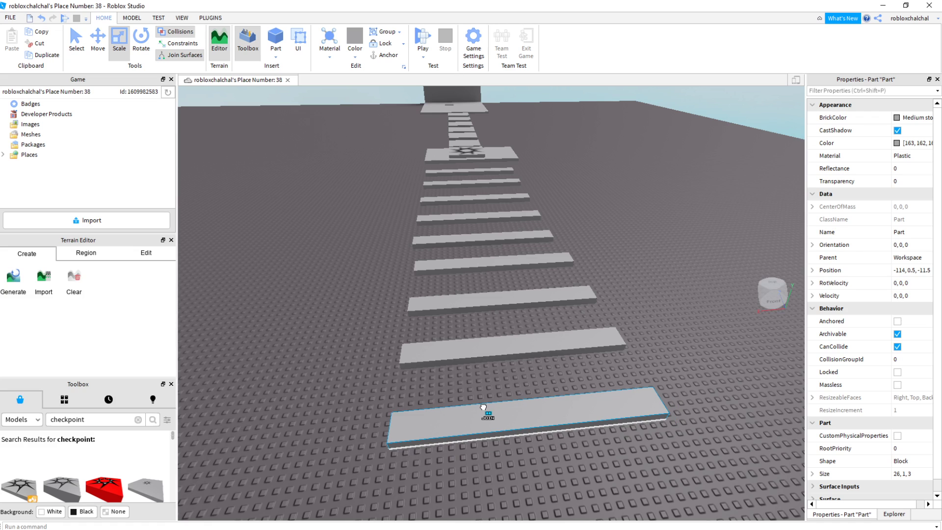
{"action": "left_click", "coordinate": [681, 351]}
{"action": "middle_click_drag", "start_coordinate": [704, 386], "coordinate": [706, 370]}
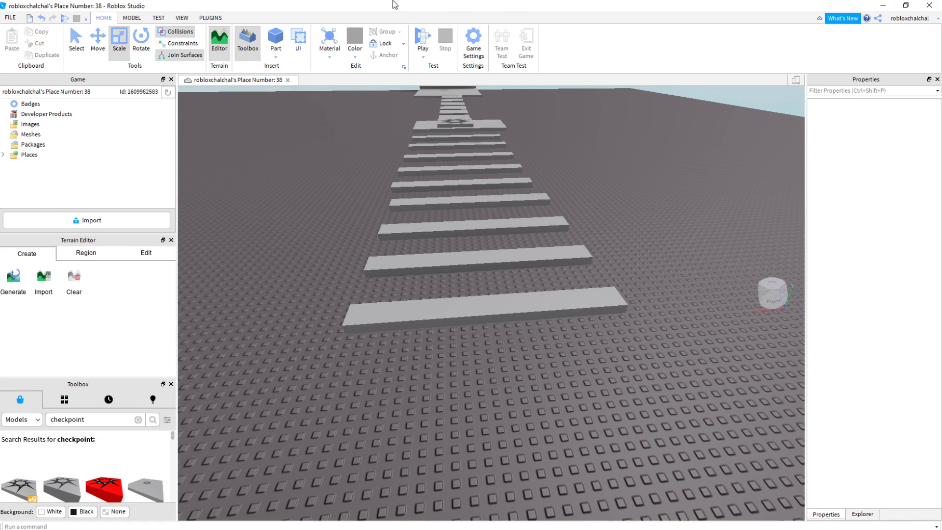
{"action": "left_click", "coordinate": [276, 45]}
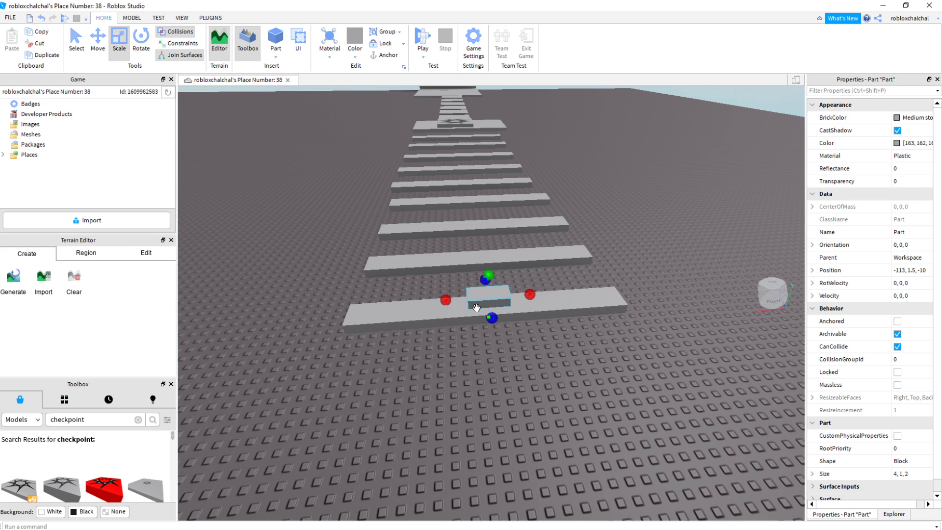
{"action": "right_click", "coordinate": [475, 300]}
{"action": "left_click", "coordinate": [495, 111]}
Duplicate the 31 by 17 stud checkpoint platform and place the copy just past the ninth bar
{"action": "scroll", "coordinate": [501, 147], "scroll_direction": "up", "scroll_amount": 5}
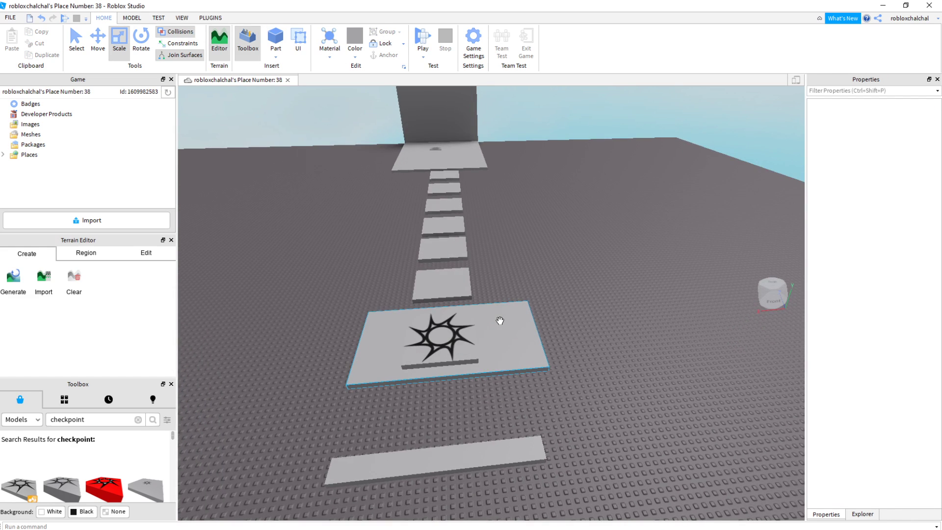
{"action": "left_click", "coordinate": [499, 321]}
{"action": "scroll", "coordinate": [500, 320], "scroll_direction": "up", "scroll_amount": 2}
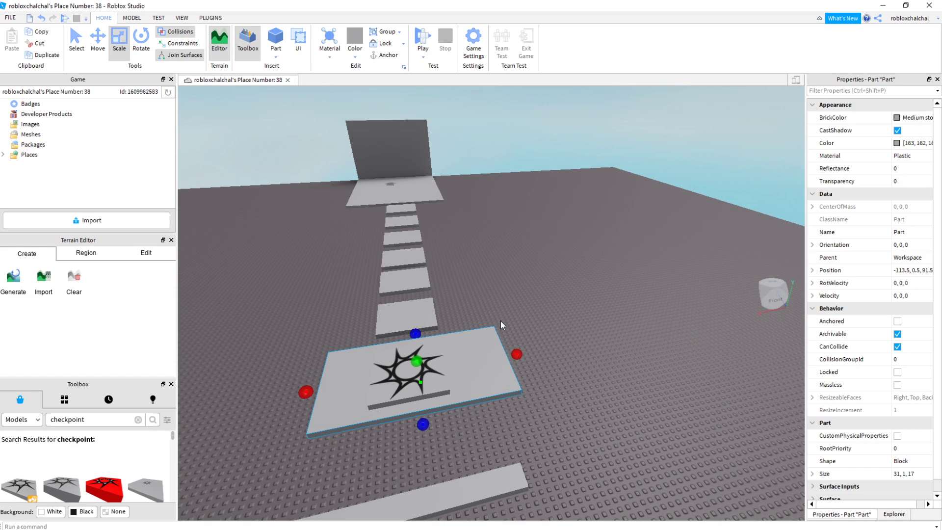
{"action": "right_click", "coordinate": [500, 321]}
{"action": "left_click", "coordinate": [520, 158]}
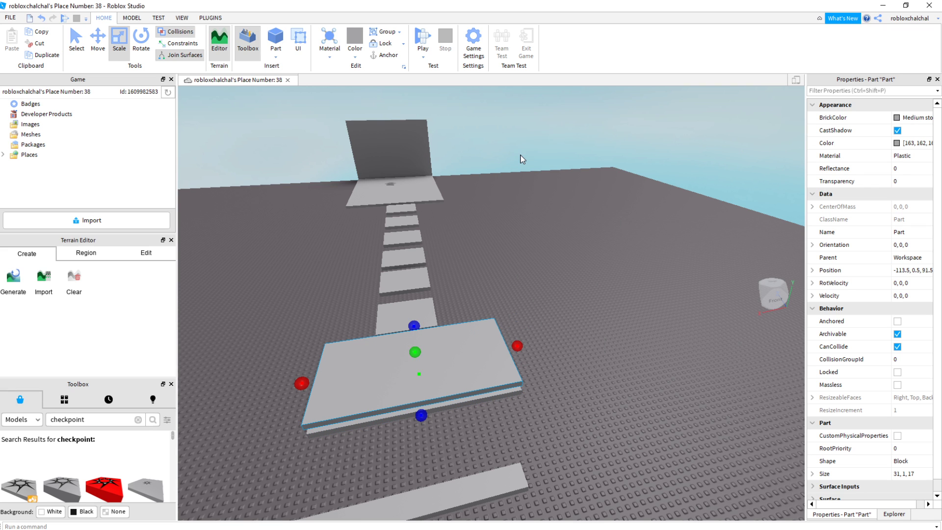
{"action": "key", "text": "s"}
{"action": "key", "text": "q"}
{"action": "left_click_drag", "start_coordinate": [404, 370], "coordinate": [330, 246]}
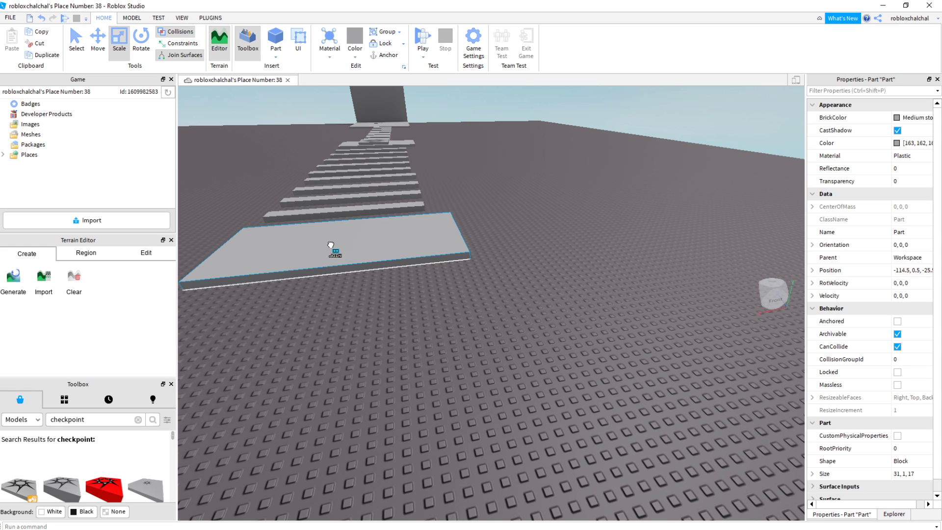
Insert a second checkpoint pad from the checkpoint models onto the middle of the new end platform
{"action": "scroll", "coordinate": [502, 289], "scroll_direction": "up", "scroll_amount": 3}
{"action": "middle_click_drag", "start_coordinate": [515, 315], "coordinate": [528, 337]}
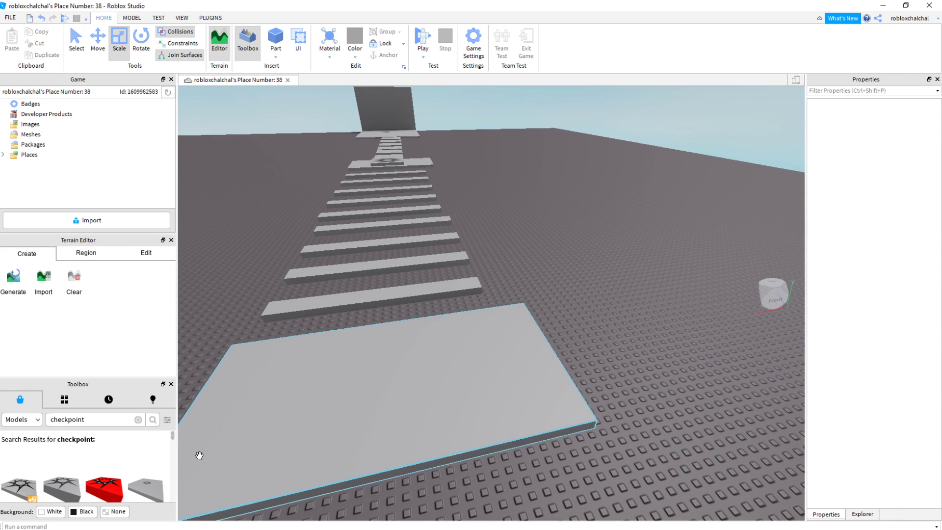
{"action": "left_click_drag", "start_coordinate": [77, 480], "coordinate": [376, 384]}
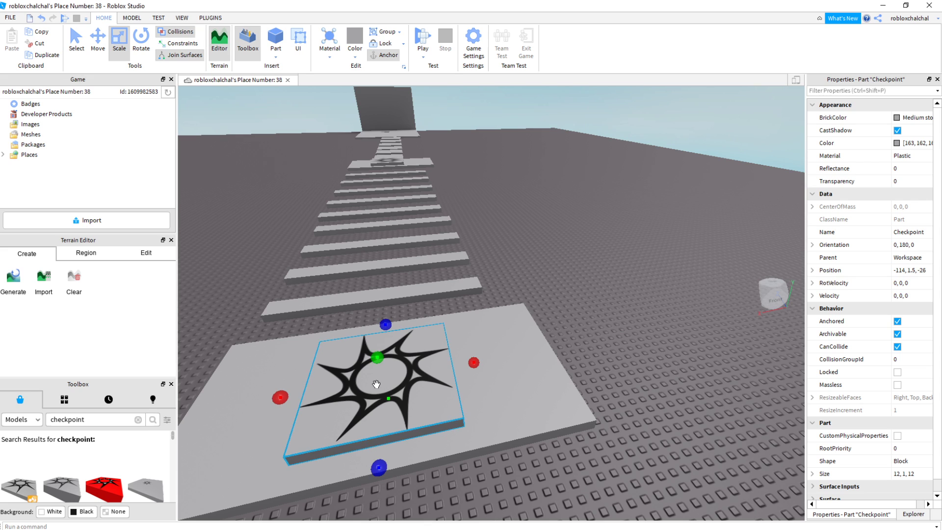
Start a playtest, restart it, and jump the character from the spawn pad across the square platforms toward the first checkpoint
{"action": "left_click", "coordinate": [421, 37]}
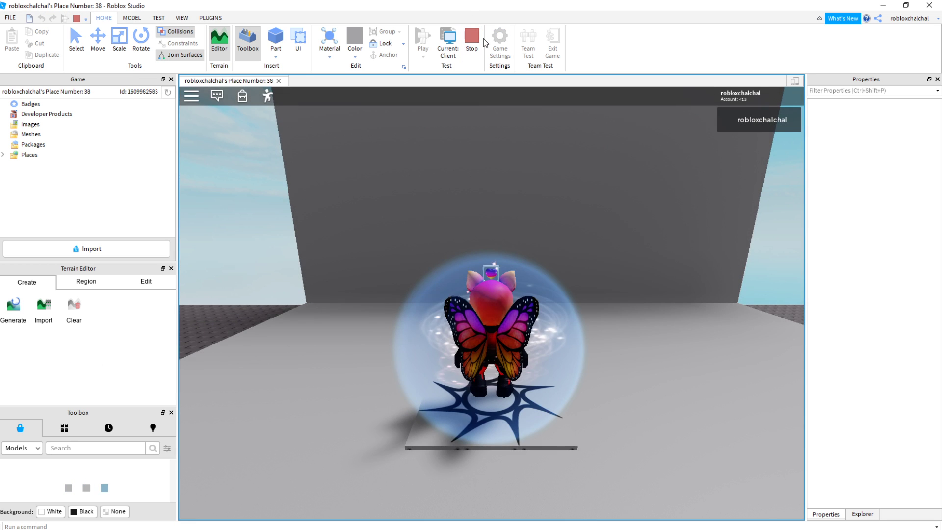
{"action": "left_click", "coordinate": [472, 38]}
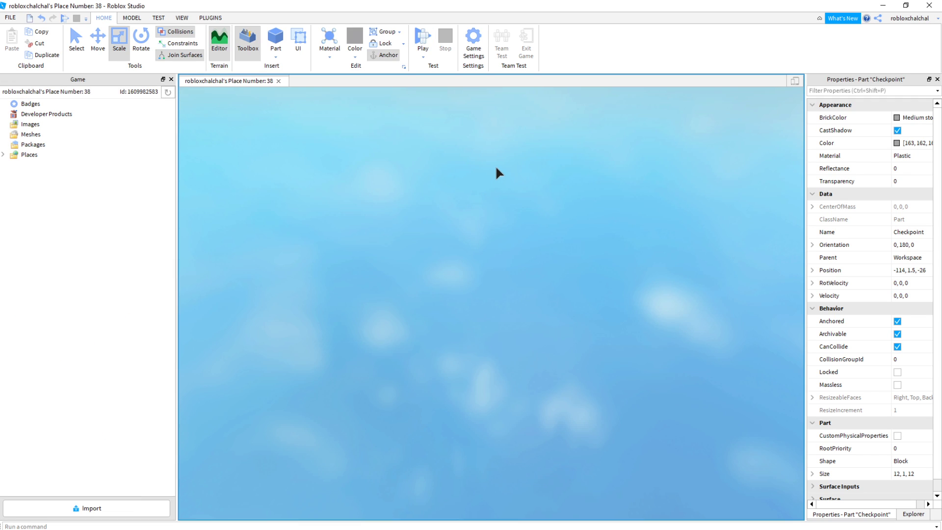
{"action": "key", "text": "F5"}
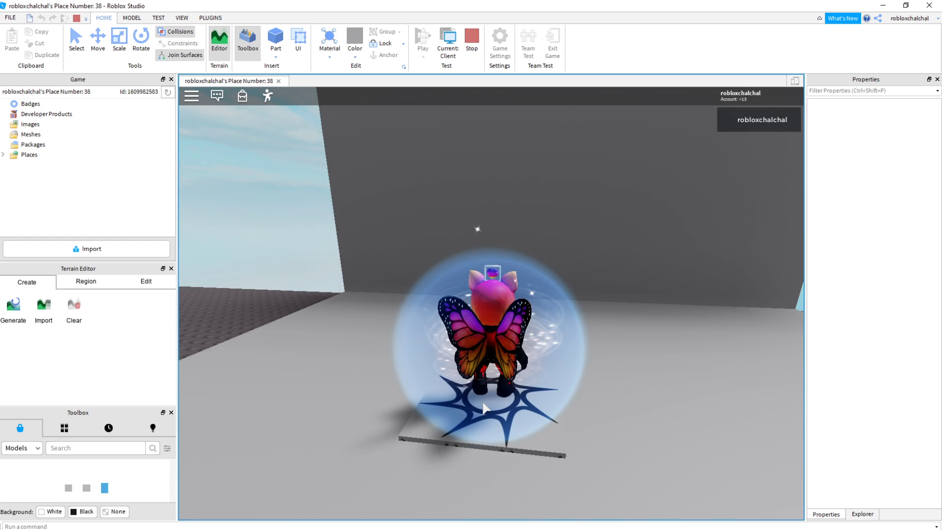
{"action": "right_click_drag", "start_coordinate": [483, 403], "coordinate": [529, 439]}
{"action": "scroll", "coordinate": [528, 441], "scroll_direction": "down", "scroll_amount": 2}
{"action": "key", "text": "w"}
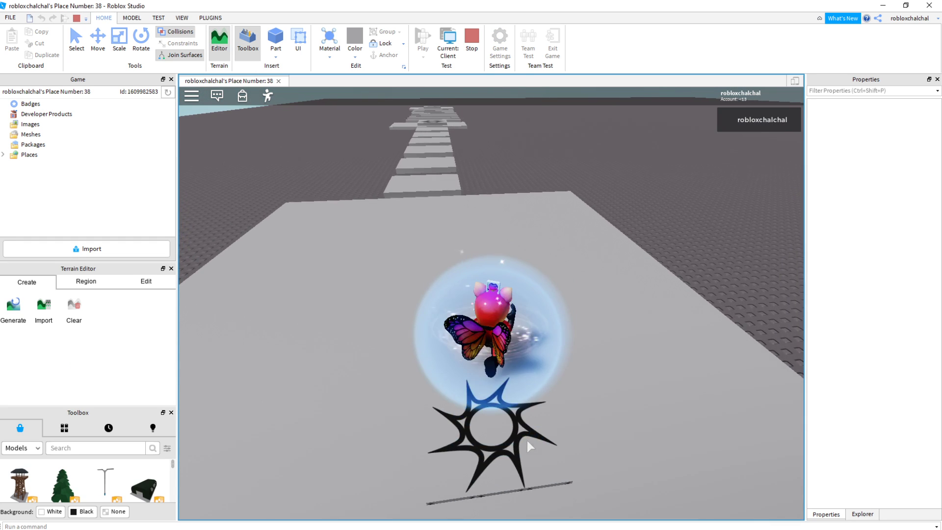
{"action": "key", "text": "w"}
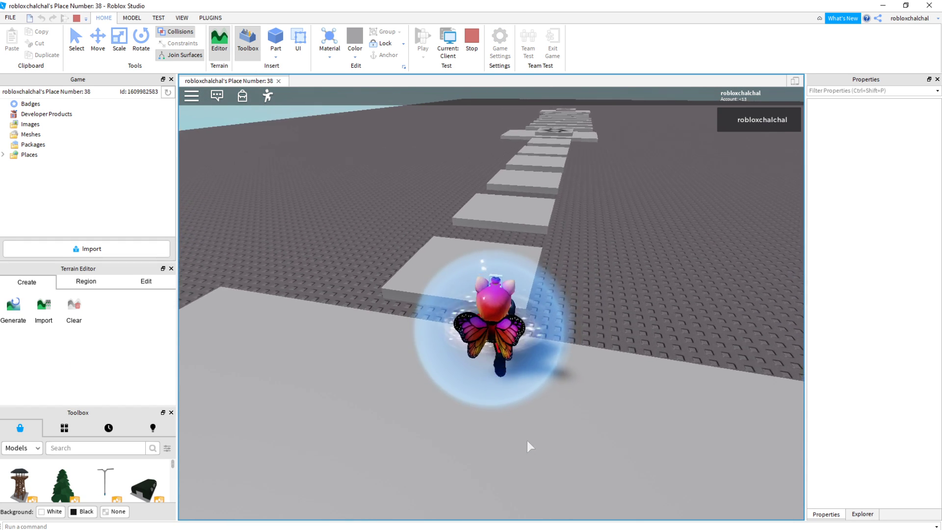
{"action": "key", "text": "w"}
{"action": "key", "text": "w"}
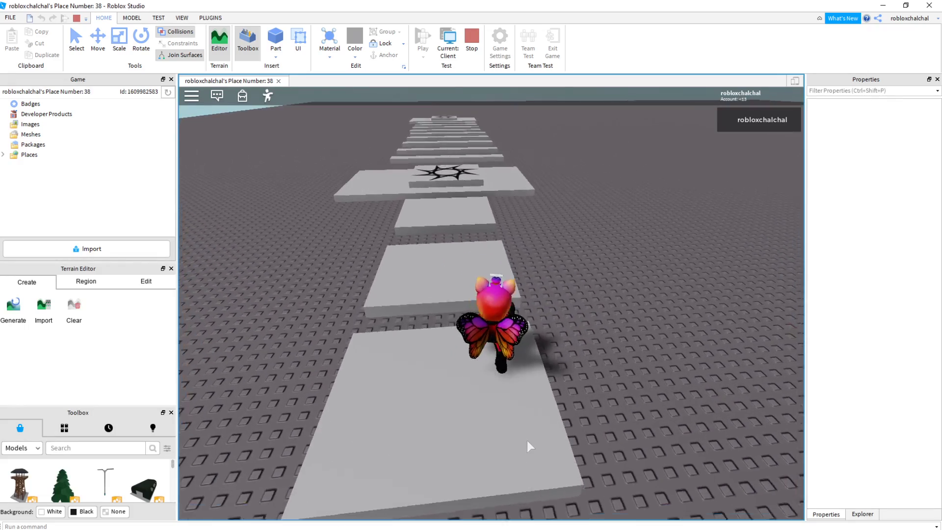
{"action": "key", "text": "w"}
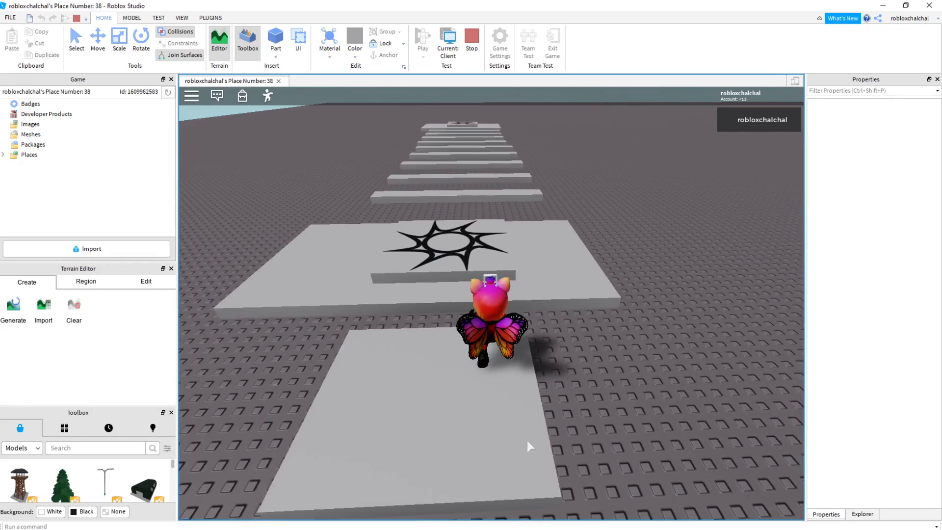
Playtest the bar section by jumping the character over the bars to the second checkpoint, and stop the test
{"action": "key", "text": "w"}
{"action": "key", "text": "w"}
{"action": "key", "text": "w"}
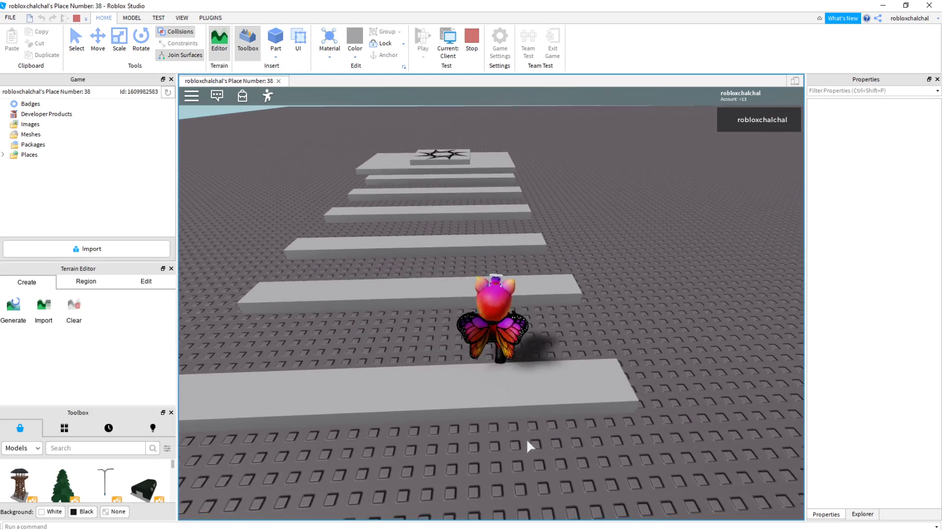
{"action": "key", "text": "w"}
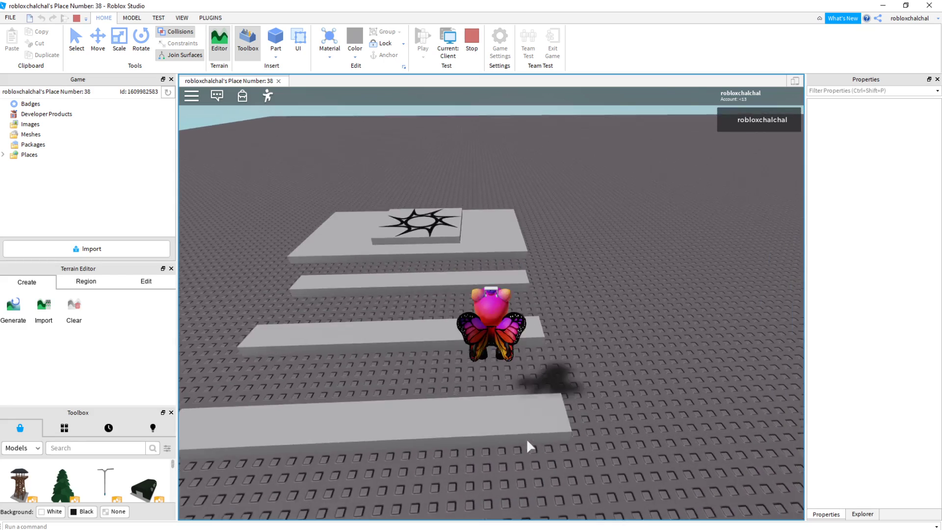
{"action": "key", "text": "w"}
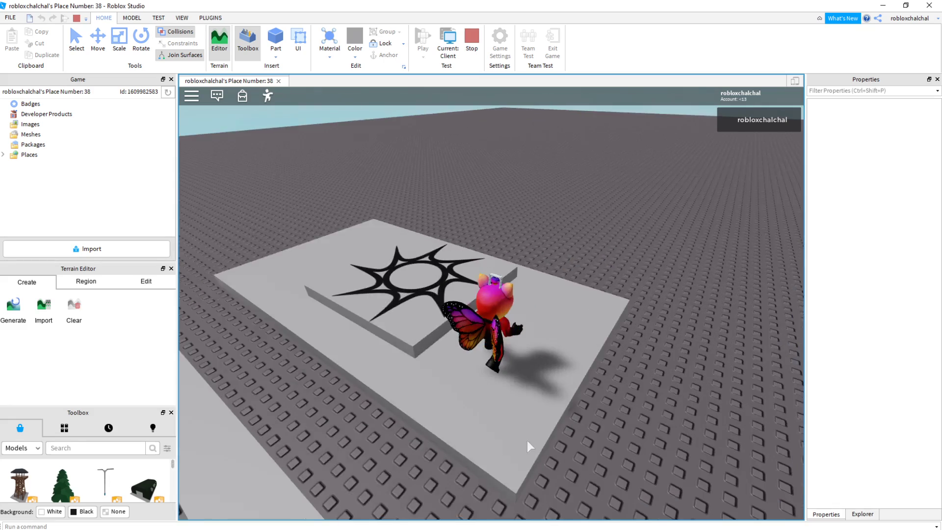
{"action": "key", "text": "w"}
{"action": "key", "text": "Left"}
{"action": "key", "text": "s"}
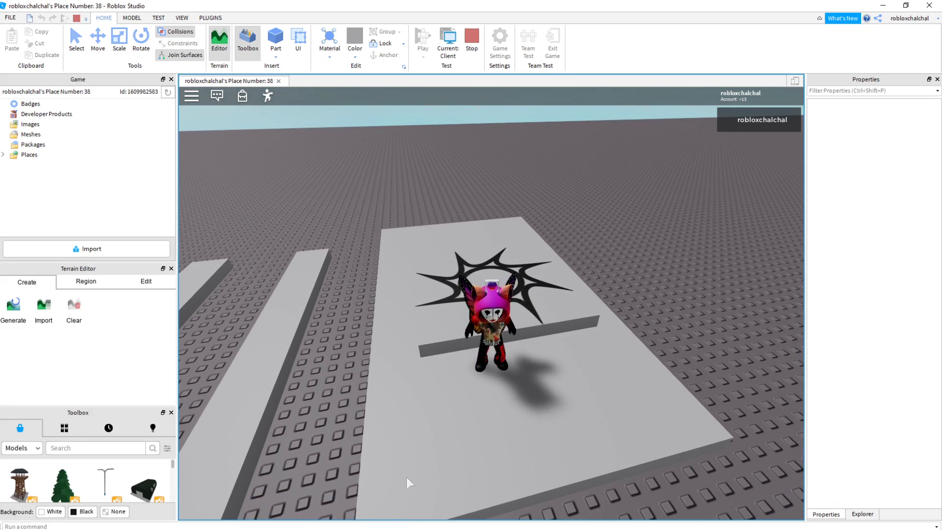
{"action": "left_click", "coordinate": [477, 49]}
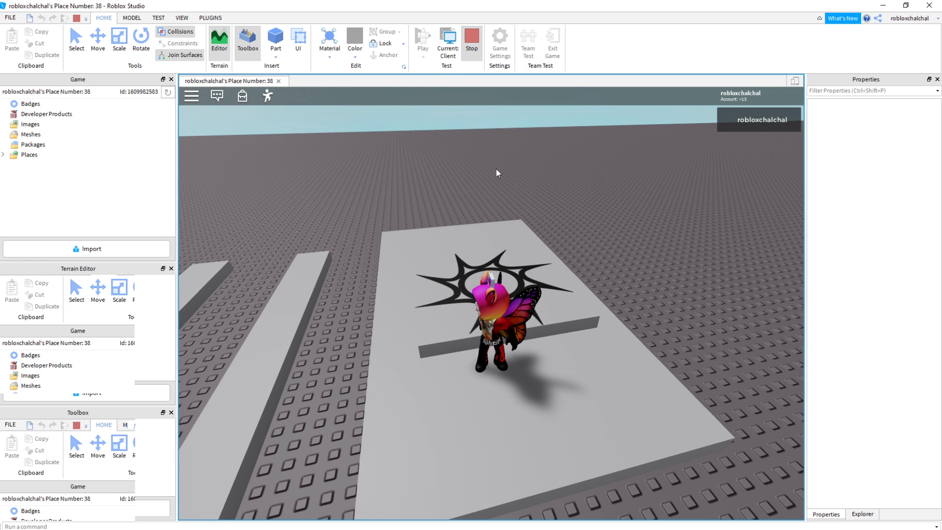
Duplicate the second checkpoint pad and delete the stacked copy
{"action": "right_click_drag", "start_coordinate": [532, 228], "coordinate": [529, 331]}
{"action": "key", "text": "s"}
{"action": "key", "text": "w"}
{"action": "key", "text": "e"}
{"action": "key", "text": "w"}
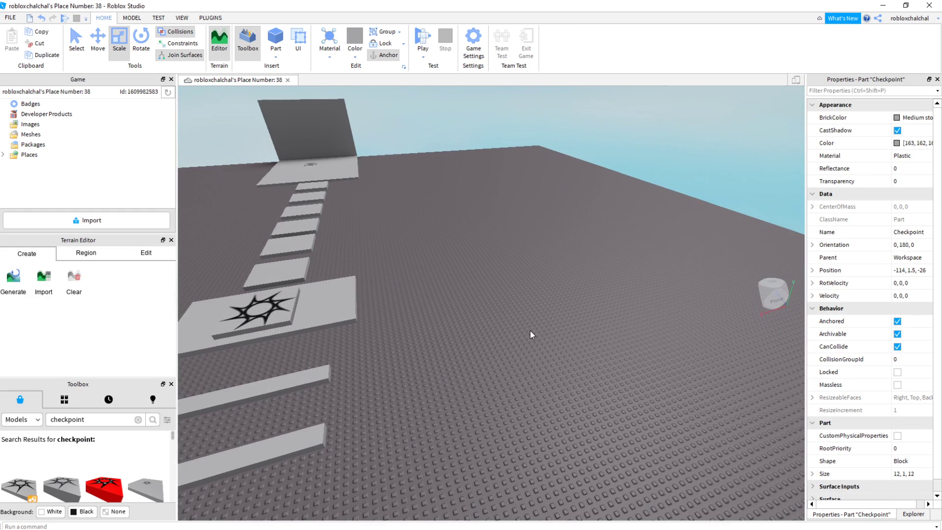
{"action": "key", "text": "f"}
{"action": "right_click", "coordinate": [560, 367]}
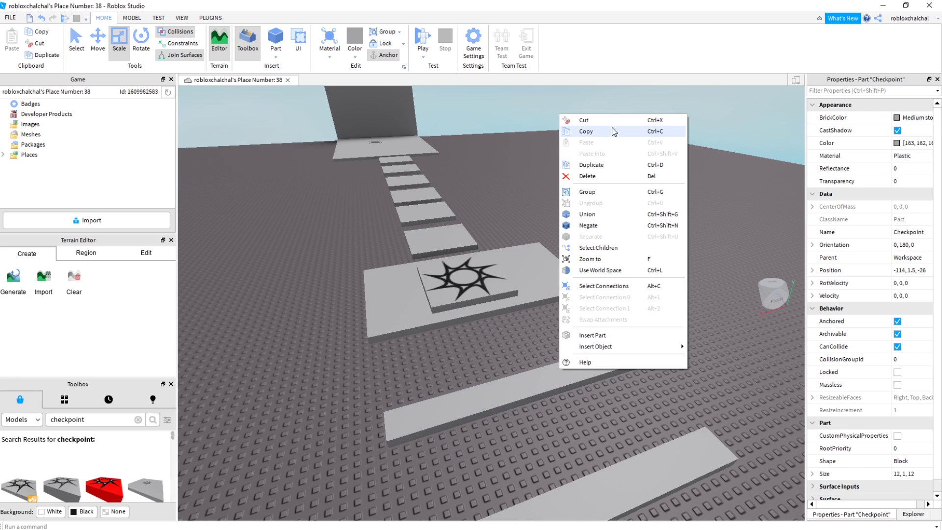
{"action": "left_click", "coordinate": [611, 165]}
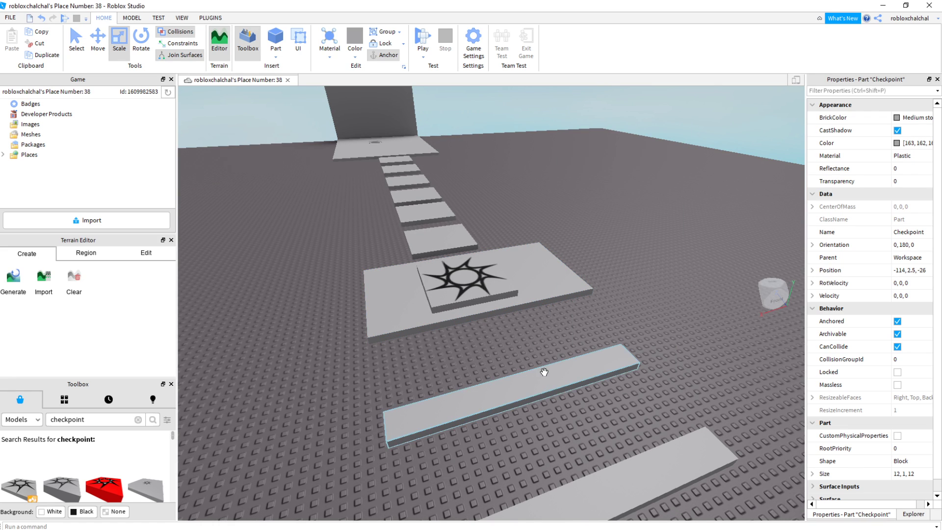
{"action": "scroll", "coordinate": [540, 353], "scroll_direction": "down", "scroll_amount": 4}
{"action": "scroll", "coordinate": [491, 279], "scroll_direction": "up", "scroll_amount": 5}
{"action": "key", "text": "f"}
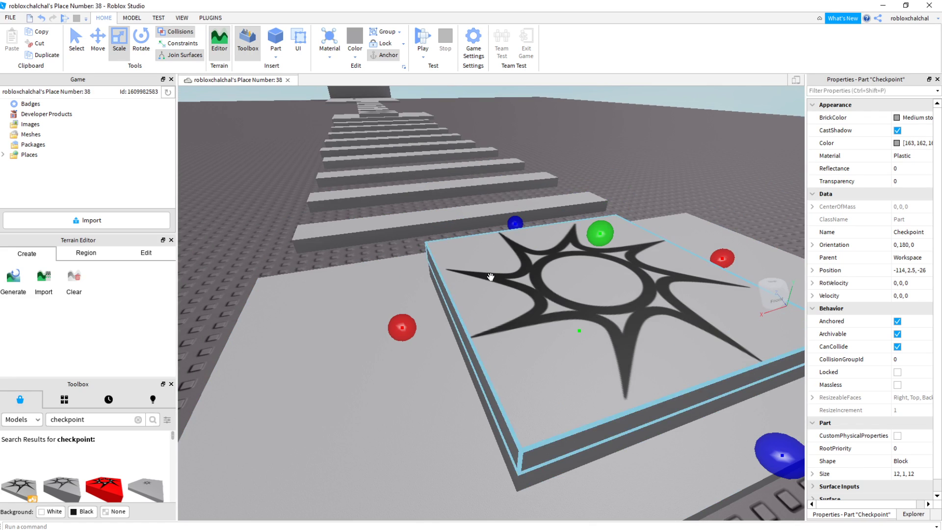
{"action": "right_click", "coordinate": [532, 296]}
{"action": "left_click", "coordinate": [567, 357]}
{"action": "scroll", "coordinate": [602, 415], "scroll_direction": "down", "scroll_amount": 5}
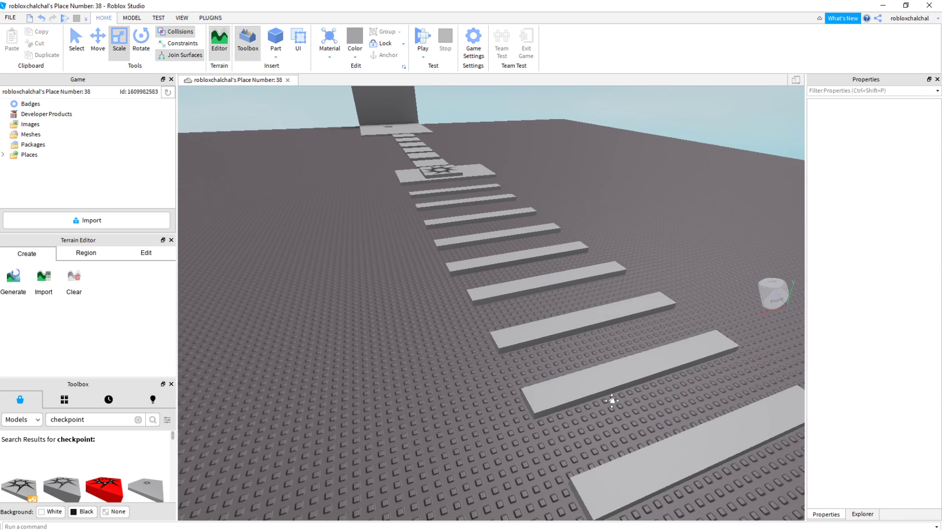
Duplicate the bar nearest the first checkpoint and move the copy onto the first checkpoint platform
{"action": "left_click", "coordinate": [481, 247]}
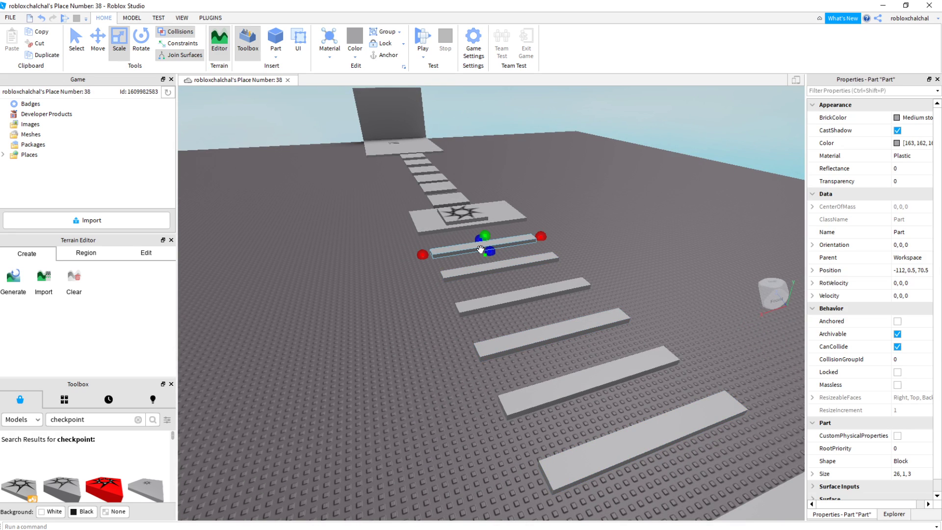
{"action": "right_click", "coordinate": [480, 249]}
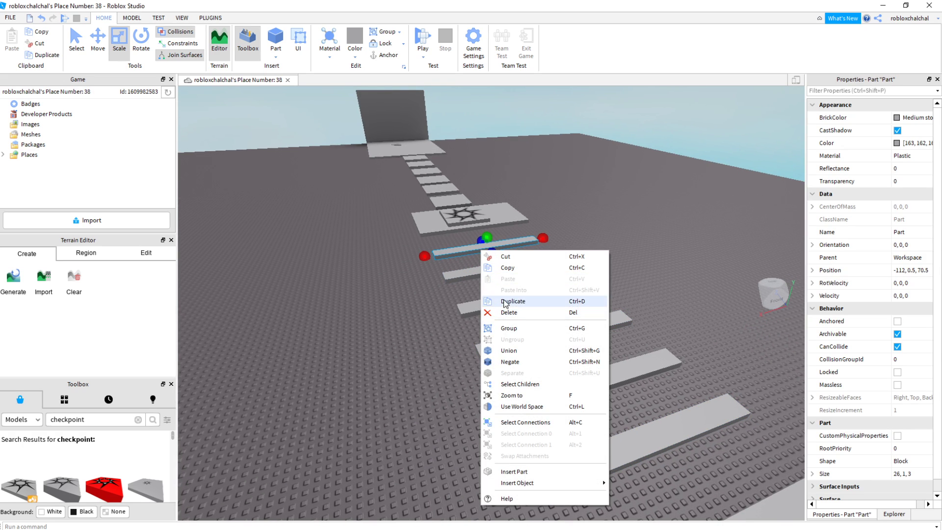
{"action": "left_click", "coordinate": [507, 301]}
{"action": "left_click_drag", "start_coordinate": [473, 247], "coordinate": [466, 289]}
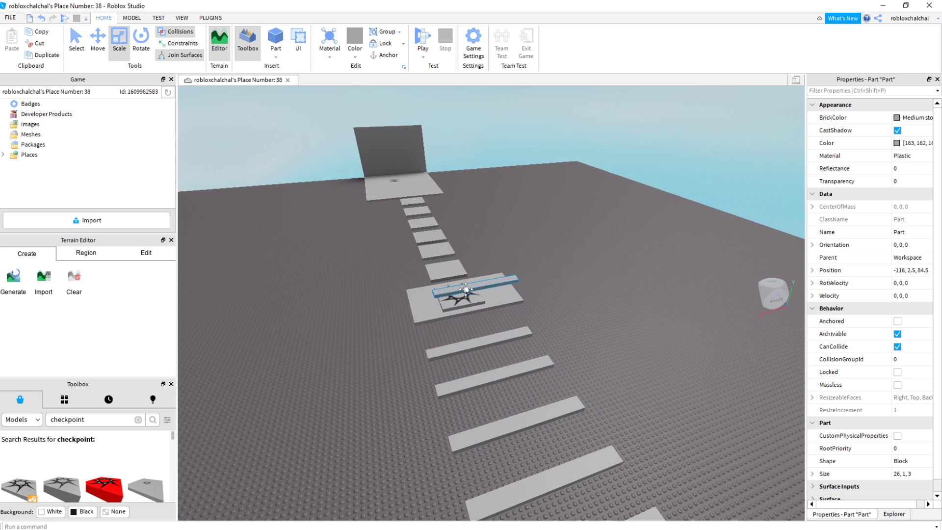
{"action": "left_click", "coordinate": [581, 285]}
Insert a block part in front of the second checkpoint platform and widen it to 6 studs
{"action": "scroll", "coordinate": [601, 288], "scroll_direction": "up", "scroll_amount": 8}
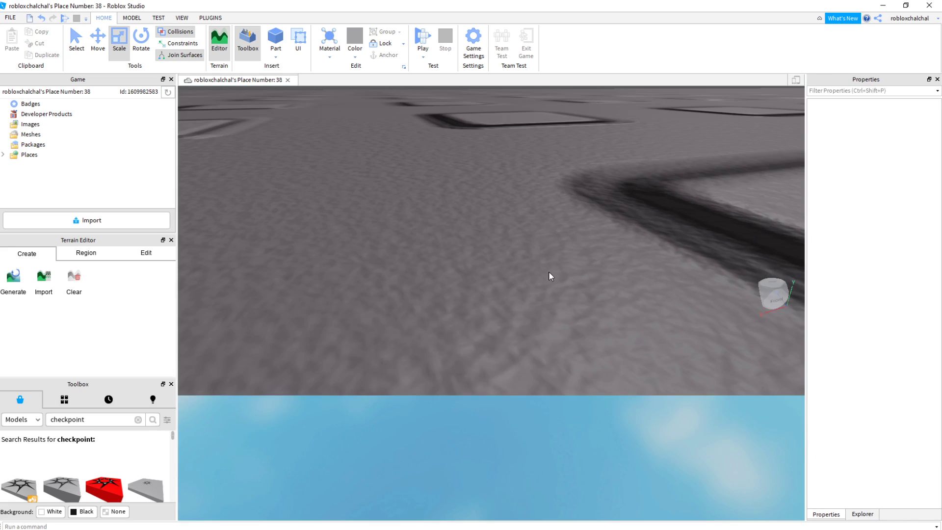
{"action": "scroll", "coordinate": [550, 273], "scroll_direction": "down", "scroll_amount": 8}
{"action": "mouse_move", "coordinate": [593, 313]}
{"action": "middle_mouse_down"}
{"action": "mouse_move", "coordinate": [545, 316]}
{"action": "mouse_move", "coordinate": [517, 293]}
{"action": "mouse_move", "coordinate": [636, 330]}
{"action": "mouse_move", "coordinate": [586, 336]}
{"action": "mouse_move", "coordinate": [565, 307]}
{"action": "mouse_move", "coordinate": [577, 308]}
{"action": "middle_mouse_up"}
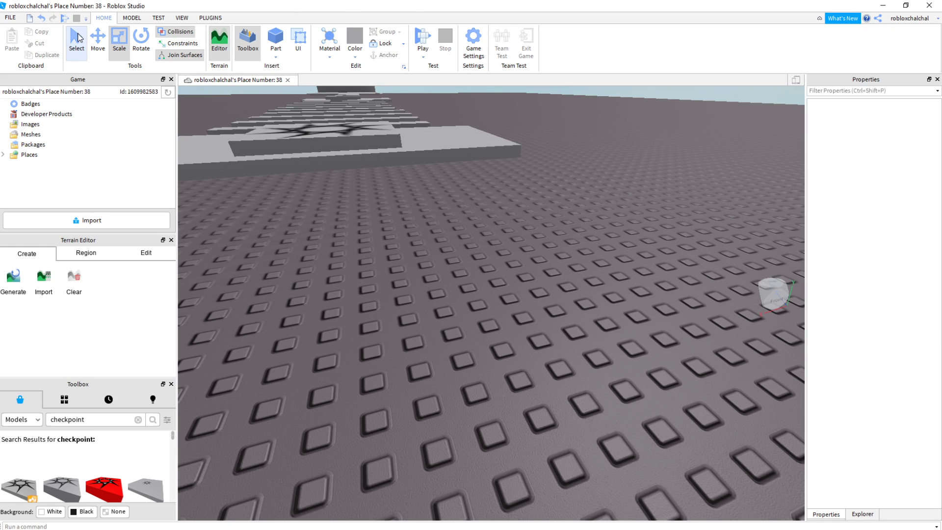
{"action": "scroll", "coordinate": [393, 224], "scroll_direction": "down", "scroll_amount": 5}
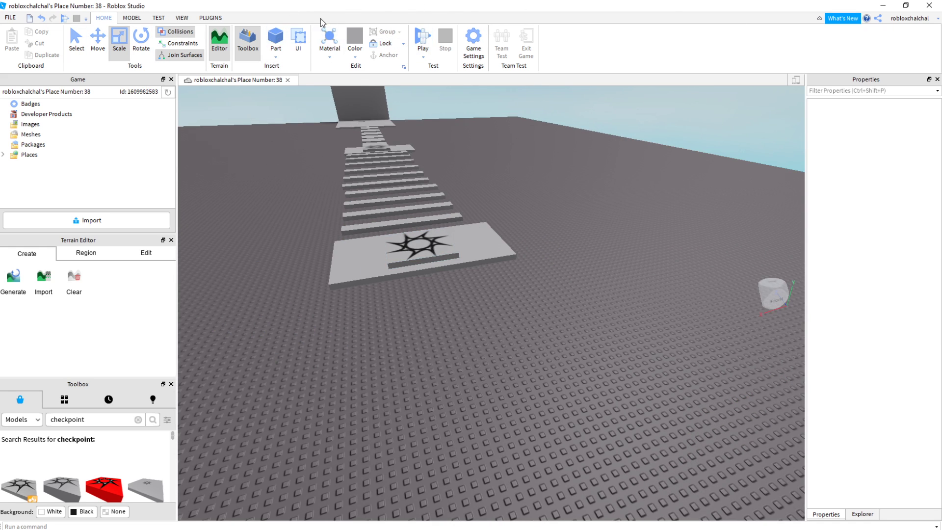
{"action": "left_click", "coordinate": [274, 35]}
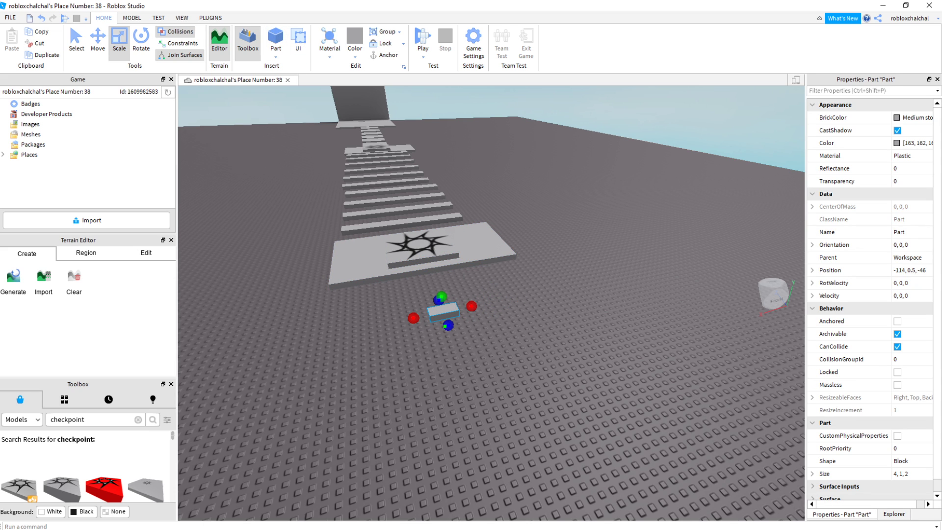
{"action": "left_click", "coordinate": [1, 210]}
{"action": "left_click", "coordinate": [1, 191]}
{"action": "scroll", "coordinate": [325, 332], "scroll_direction": "up", "scroll_amount": 8}
{"action": "mouse_move", "coordinate": [329, 332]}
{"action": "right_mouse_down"}
{"action": "mouse_move", "coordinate": [317, 337]}
{"action": "mouse_move", "coordinate": [325, 343]}
{"action": "right_mouse_up"}
{"action": "scroll", "coordinate": [330, 345], "scroll_direction": "down", "scroll_amount": 4}
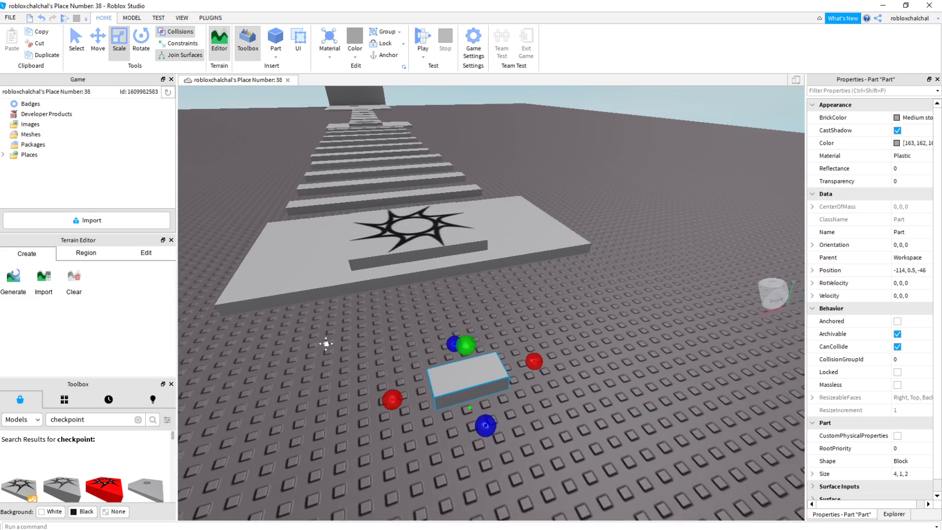
{"action": "middle_click_drag", "start_coordinate": [326, 343], "coordinate": [314, 332]}
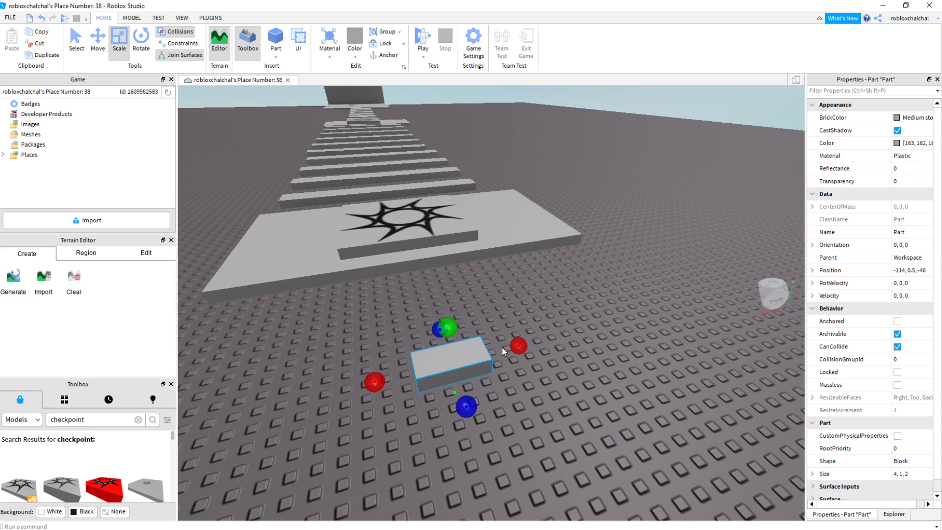
{"action": "left_click", "coordinate": [504, 346]}
{"action": "left_click", "coordinate": [470, 354]}
{"action": "left_click", "coordinate": [535, 341]}
{"action": "left_click", "coordinate": [472, 360]}
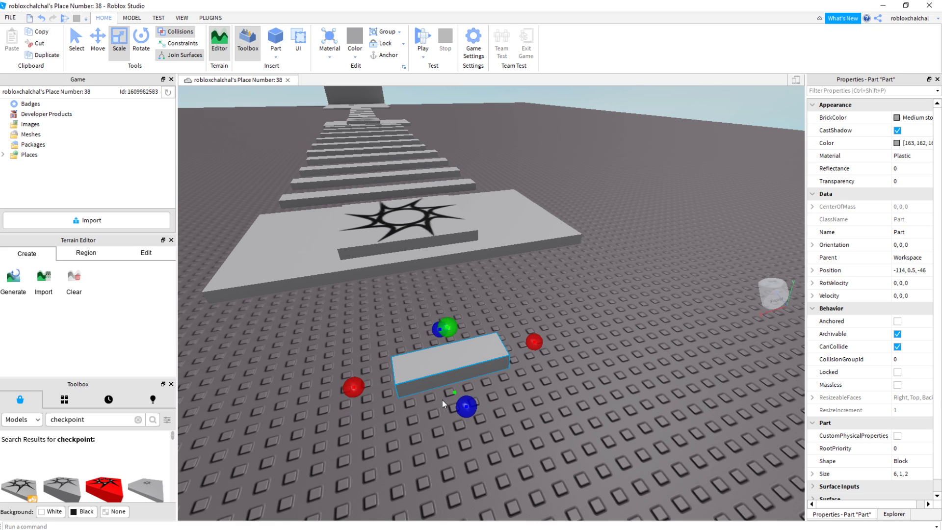
Stretch the new block's depth to 4 studs, making it 6 by 1 by 4 studs
{"action": "left_click_drag", "start_coordinate": [463, 409], "coordinate": [467, 440]}
{"action": "left_click_drag", "start_coordinate": [447, 398], "coordinate": [420, 357]}
{"action": "middle_click_drag", "start_coordinate": [410, 316], "coordinate": [496, 368]}
{"action": "left_click_drag", "start_coordinate": [542, 375], "coordinate": [533, 365]}
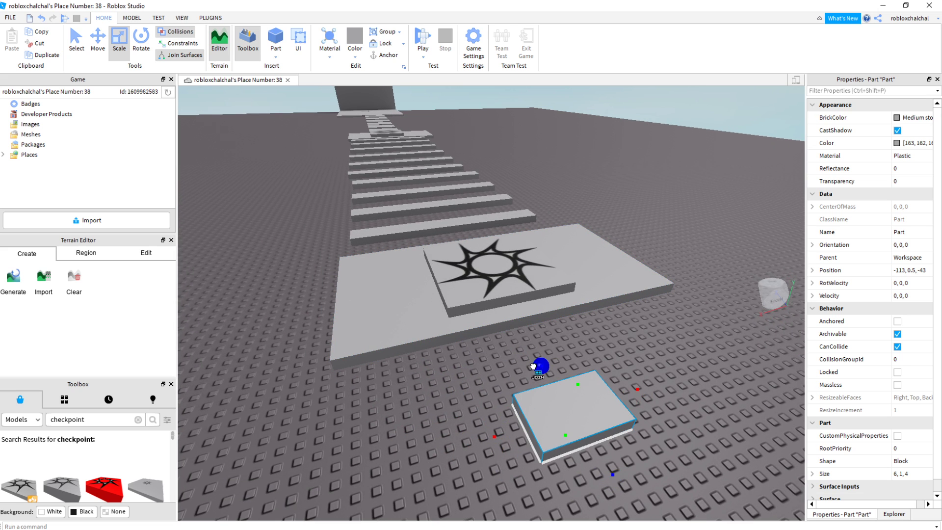
{"action": "left_click", "coordinate": [551, 412]}
{"action": "right_click", "coordinate": [547, 408]}
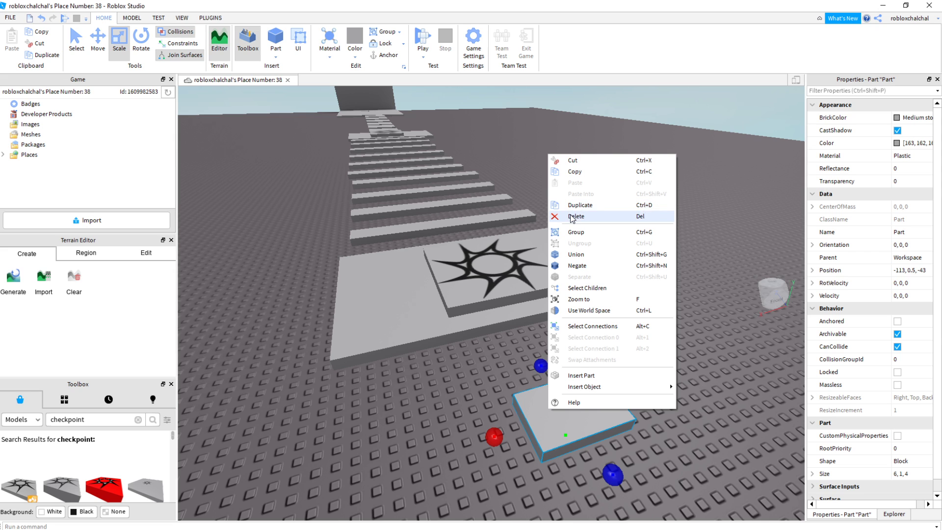
{"action": "left_click", "coordinate": [441, 317]}
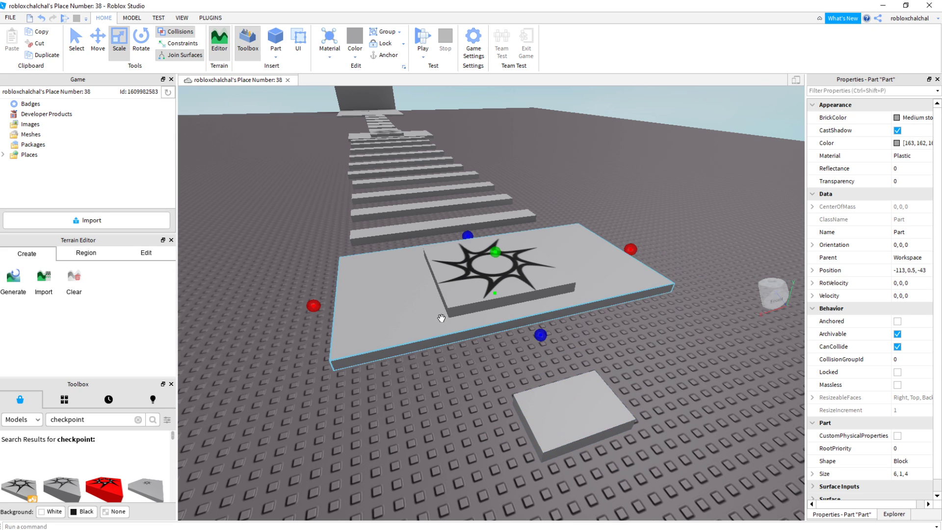
{"action": "left_click", "coordinate": [542, 407]}
{"action": "scroll", "coordinate": [537, 393], "scroll_direction": "down", "scroll_amount": 3}
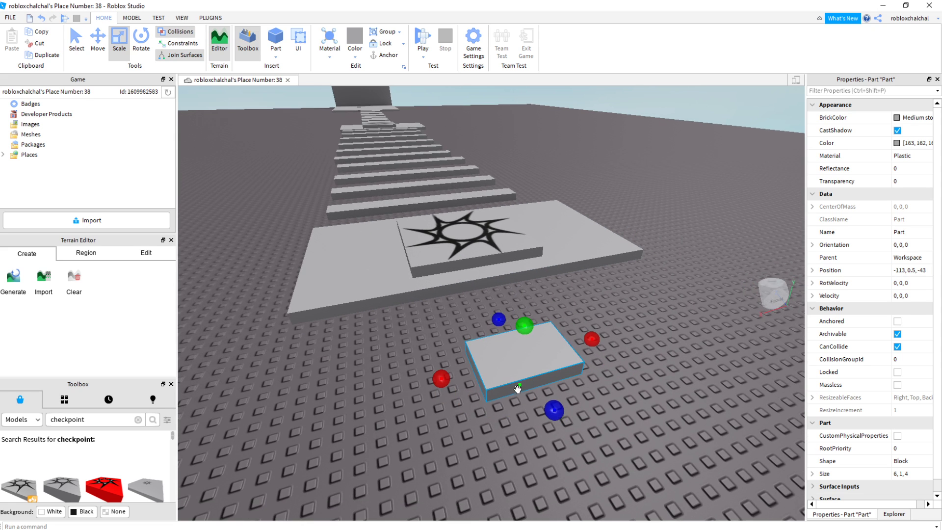
{"action": "right_click", "coordinate": [513, 381]}
{"action": "left_click", "coordinate": [399, 357]}
Narrow the block beyond the second checkpoint to 2 studs and delete it
{"action": "left_click", "coordinate": [510, 354]}
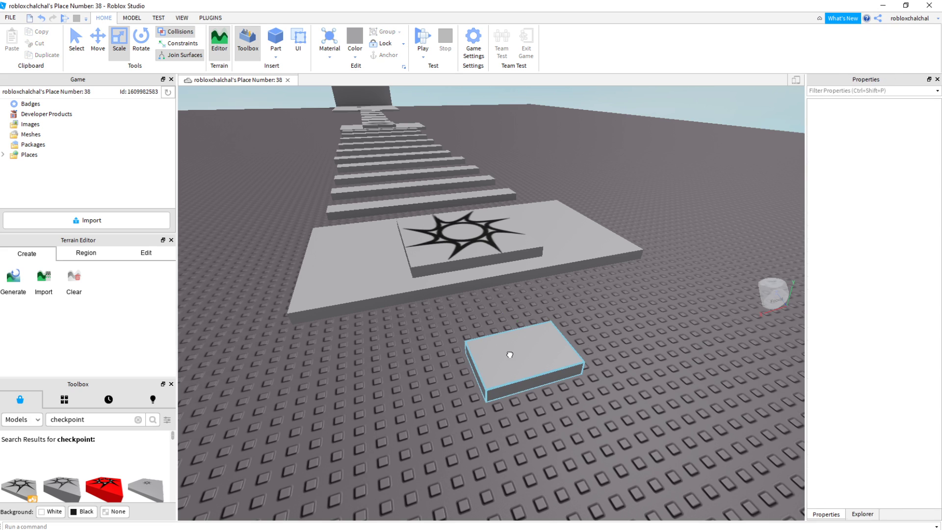
{"action": "left_click_drag", "start_coordinate": [593, 337], "coordinate": [515, 357]}
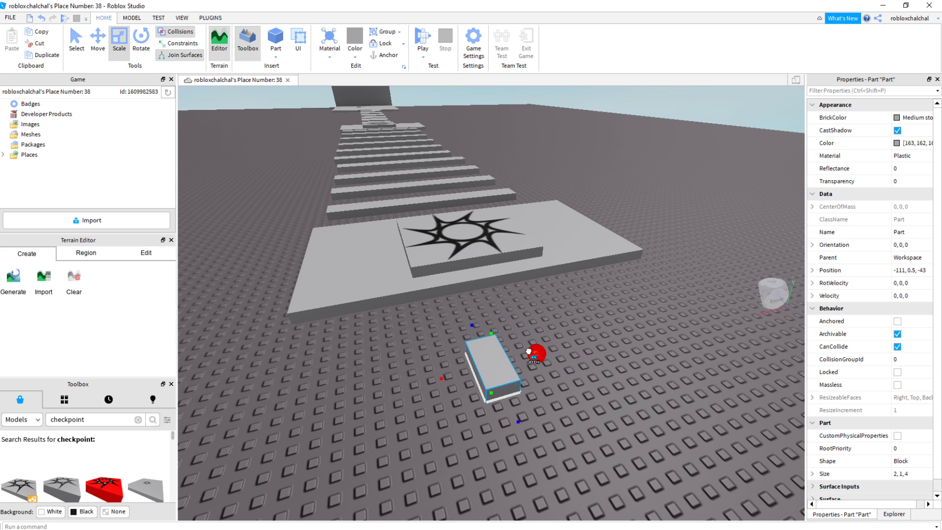
{"action": "right_click", "coordinate": [487, 346]}
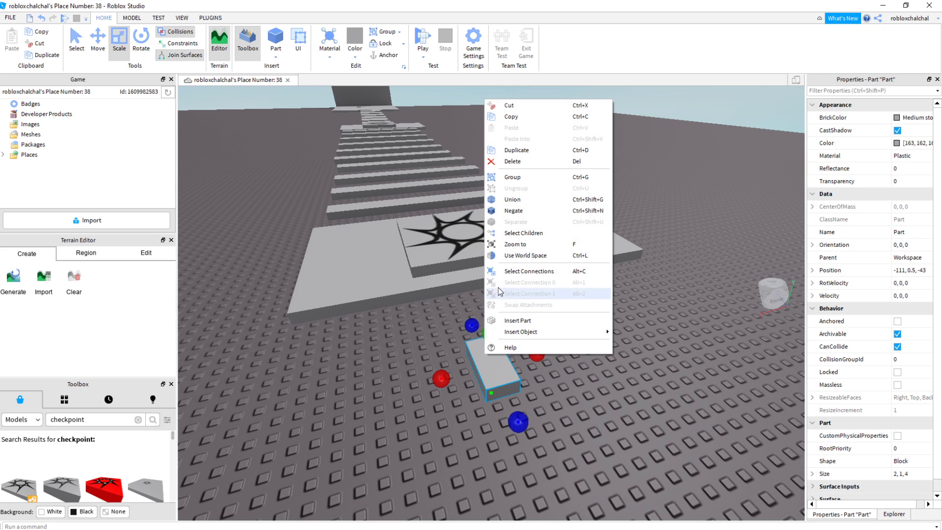
{"action": "left_click", "coordinate": [511, 162]}
Insert a sphere part just past the second checkpoint platform and enlarge it to 6 studs in diameter
{"action": "middle_click_drag", "start_coordinate": [322, 156], "coordinate": [304, 138]}
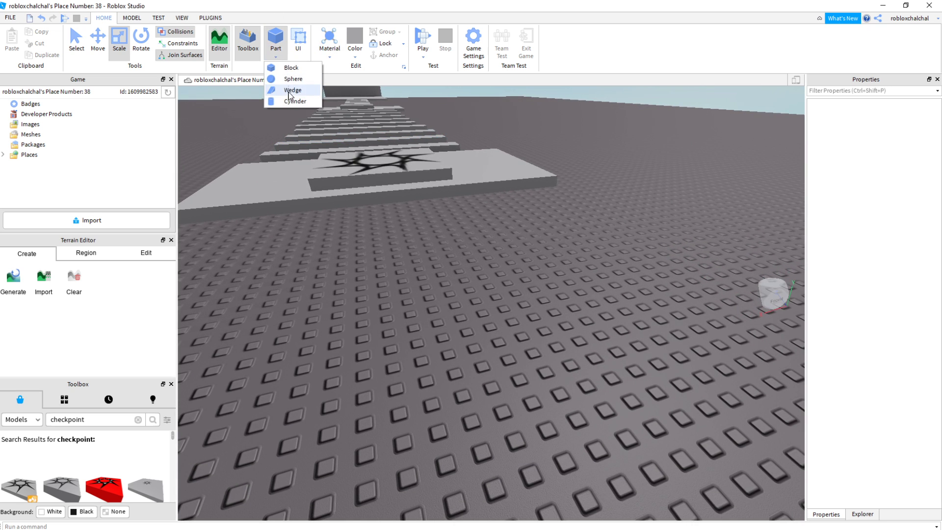
{"action": "left_click", "coordinate": [292, 79]}
{"action": "left_click_drag", "start_coordinate": [469, 267], "coordinate": [397, 197]}
{"action": "left_click", "coordinate": [437, 210]}
{"action": "left_click", "coordinate": [391, 221]}
{"action": "left_click_drag", "start_coordinate": [404, 196], "coordinate": [392, 145]}
{"action": "left_click", "coordinate": [415, 324]}
{"action": "middle_click_drag", "start_coordinate": [416, 321], "coordinate": [439, 341]}
{"action": "left_click_drag", "start_coordinate": [587, 368], "coordinate": [560, 359]}
Duplicate the 6-stud sphere twice so that three spheres are stacked beyond the second checkpoint
{"action": "right_click", "coordinate": [559, 359]}
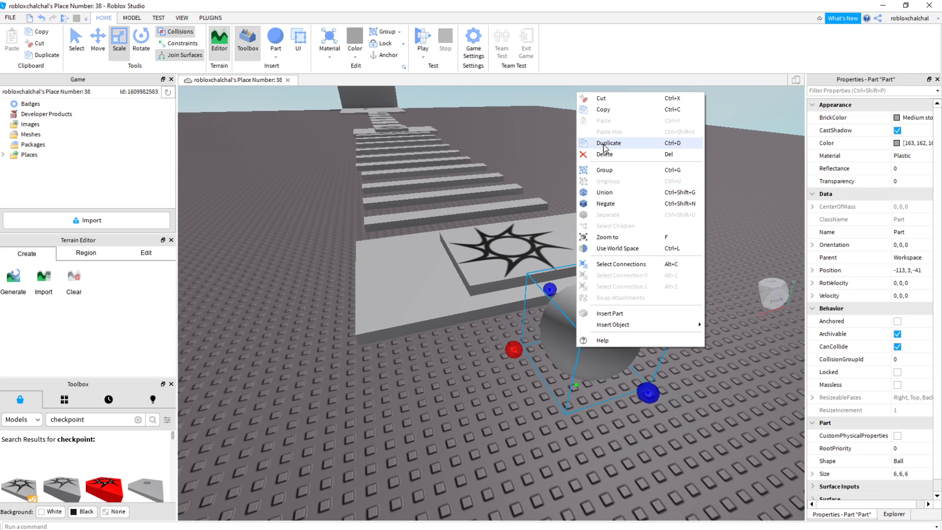
{"action": "left_click", "coordinate": [596, 152]}
{"action": "right_click", "coordinate": [618, 239]}
{"action": "left_click", "coordinate": [656, 286]}
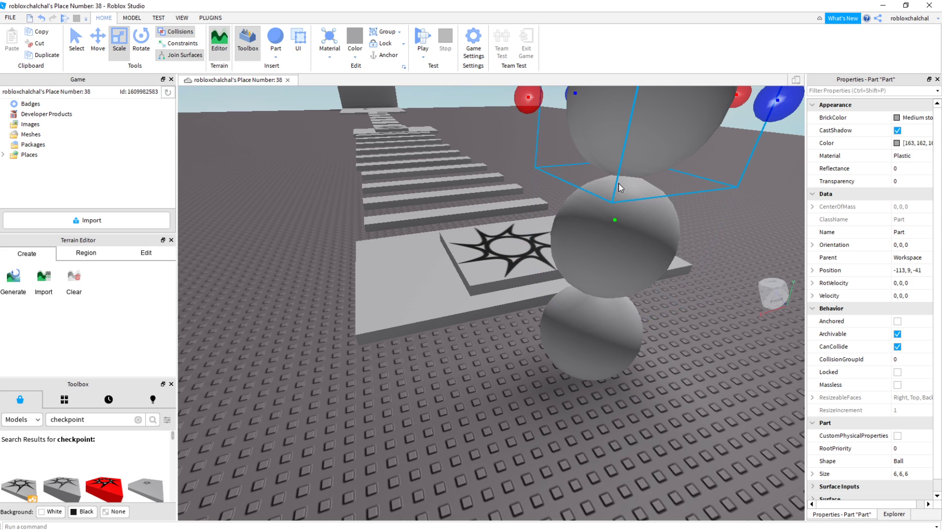
{"action": "right_click", "coordinate": [621, 126]}
{"action": "mouse_move", "coordinate": [601, 216]}
{"action": "middle_mouse_down"}
{"action": "mouse_move", "coordinate": [587, 335]}
{"action": "mouse_move", "coordinate": [644, 225]}
{"action": "middle_mouse_up"}
{"action": "middle_click_drag", "start_coordinate": [623, 282], "coordinate": [637, 199]}
{"action": "mouse_move", "coordinate": [571, 240]}
{"action": "middle_mouse_down"}
{"action": "mouse_move", "coordinate": [471, 250]}
{"action": "mouse_move", "coordinate": [486, 254]}
{"action": "middle_mouse_up"}
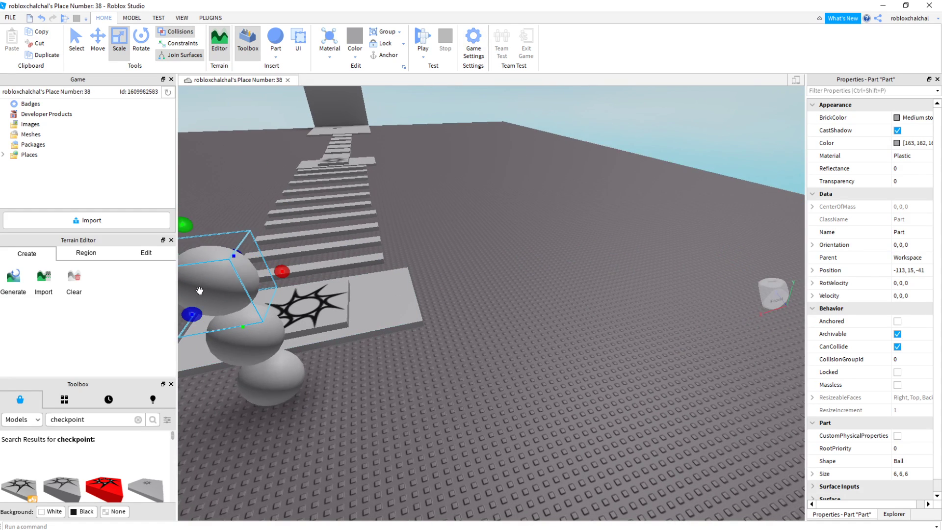
Copy the top sphere and duplicate it twice more to extend the stack to five spheres
{"action": "right_click", "coordinate": [219, 286]}
{"action": "left_click", "coordinate": [319, 306]}
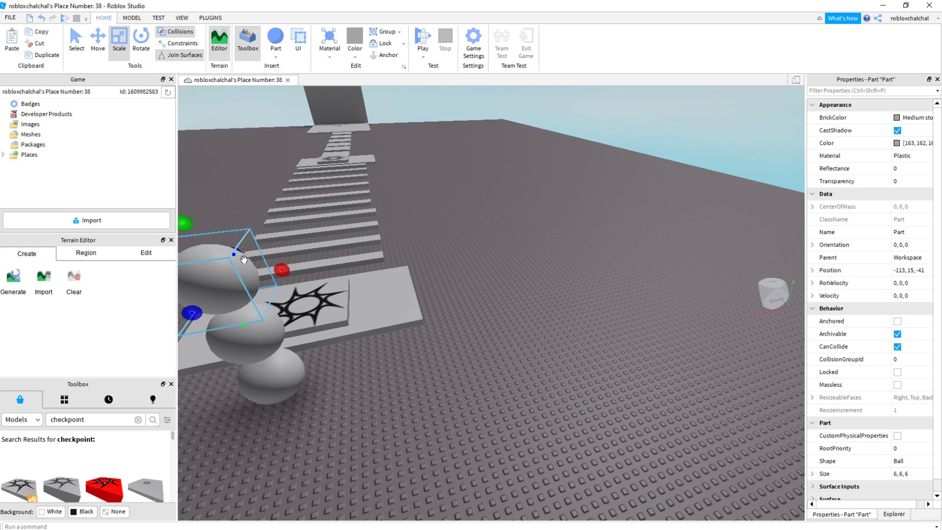
{"action": "right_click", "coordinate": [235, 274]}
{"action": "left_click", "coordinate": [277, 326]}
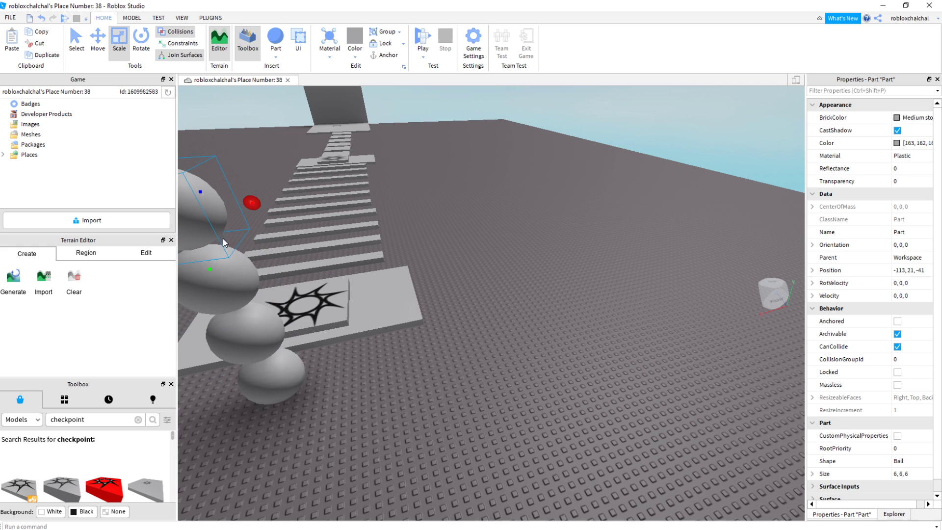
{"action": "right_click", "coordinate": [223, 233]}
{"action": "left_click", "coordinate": [267, 284]}
Move two spheres from the stack onto the baseplate, continuing the course line at about Z -50 and Z -60
{"action": "scroll", "coordinate": [311, 321], "scroll_direction": "down", "scroll_amount": 4}
{"action": "middle_click_drag", "start_coordinate": [312, 321], "coordinate": [390, 389]}
{"action": "left_click_drag", "start_coordinate": [396, 326], "coordinate": [435, 468]}
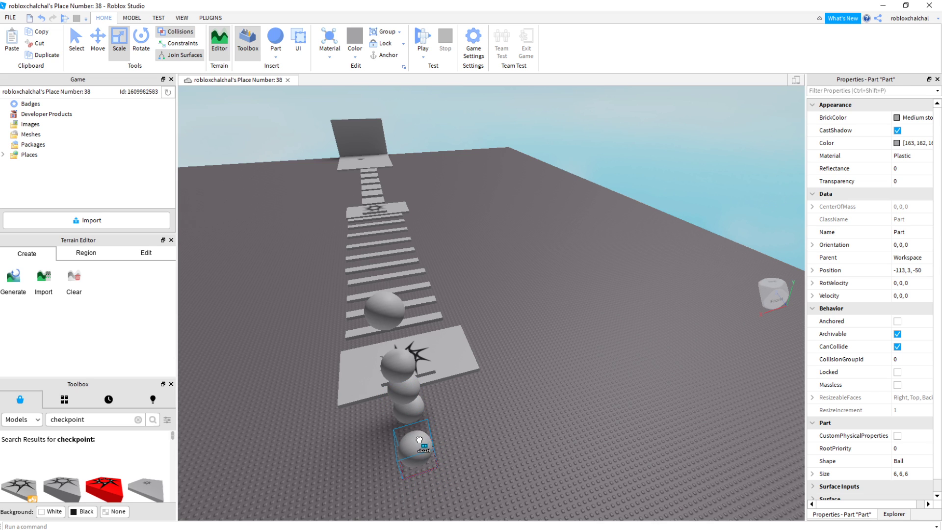
{"action": "left_click_drag", "start_coordinate": [400, 376], "coordinate": [424, 399]}
{"action": "middle_click_drag", "start_coordinate": [422, 427], "coordinate": [424, 399]}
{"action": "left_click_drag", "start_coordinate": [425, 399], "coordinate": [445, 426]}
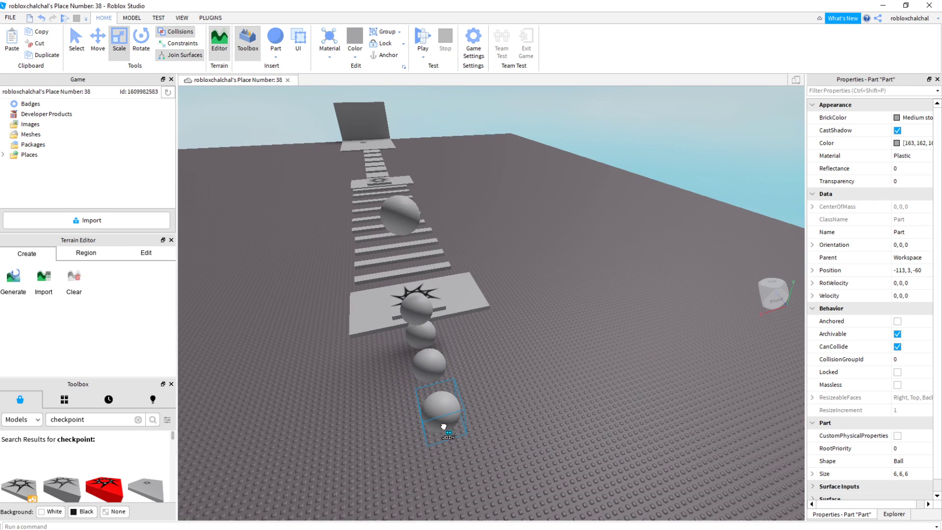
Move the fourth sphere to Z -67 and place the remaining sphere on the baseplate at about Z -76, continuing the course line
{"action": "left_click_drag", "start_coordinate": [413, 312], "coordinate": [413, 381]}
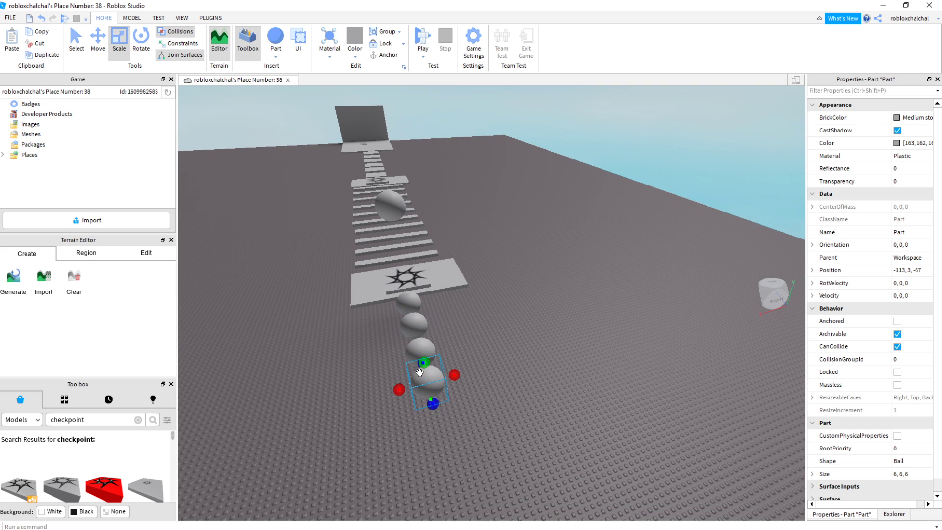
{"action": "key", "text": "a"}
{"action": "scroll", "coordinate": [500, 408], "scroll_direction": "up", "scroll_amount": 4}
{"action": "key", "text": "d"}
{"action": "scroll", "coordinate": [458, 410], "scroll_direction": "down", "scroll_amount": 4}
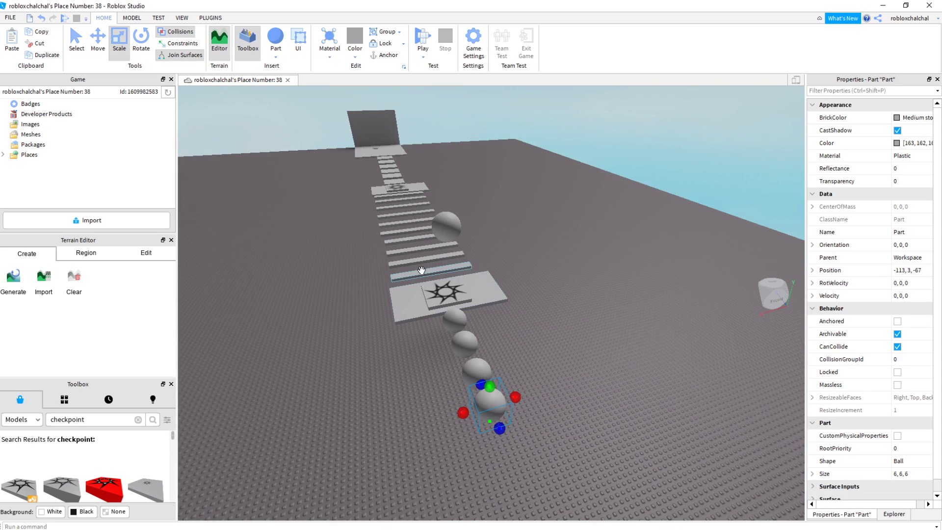
{"action": "left_click_drag", "start_coordinate": [441, 236], "coordinate": [481, 386]}
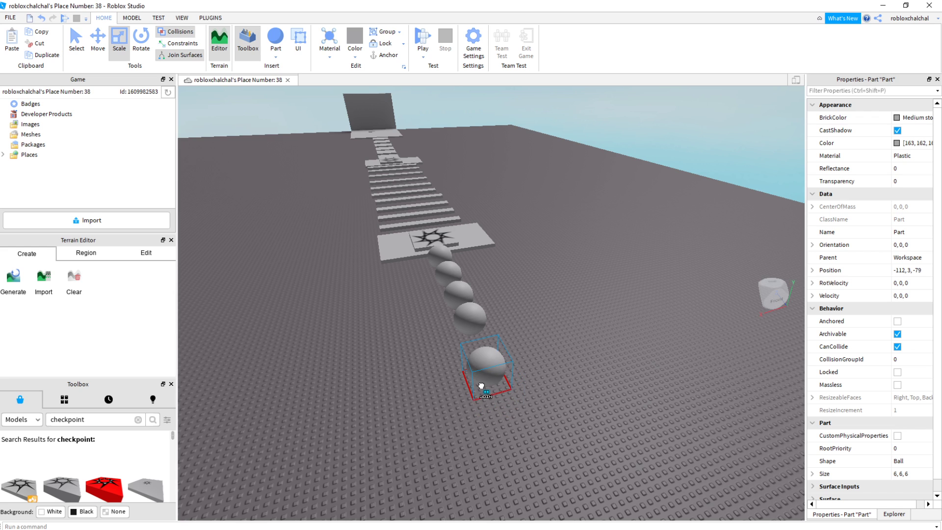
{"action": "left_click", "coordinate": [470, 415]}
{"action": "middle_click_drag", "start_coordinate": [469, 414], "coordinate": [504, 443]}
{"action": "key", "text": "w"}
{"action": "left_click", "coordinate": [520, 236]}
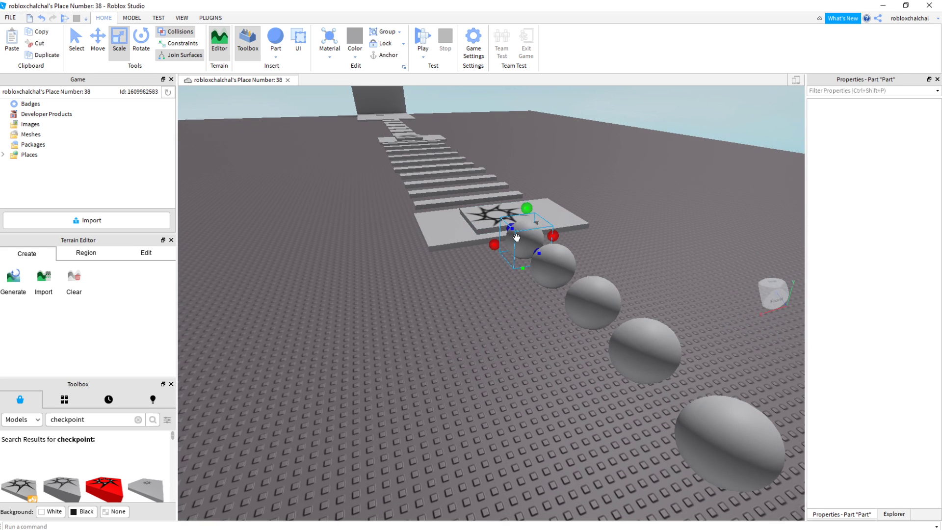
Duplicate the second checkpoint's platform and place the copy on the baseplate just beyond the last sphere
{"action": "left_click", "coordinate": [436, 321]}
{"action": "scroll", "coordinate": [436, 321], "scroll_direction": "up", "scroll_amount": 5}
{"action": "middle_click_drag", "start_coordinate": [436, 321], "coordinate": [443, 355]}
{"action": "scroll", "coordinate": [443, 355], "scroll_direction": "down", "scroll_amount": 10}
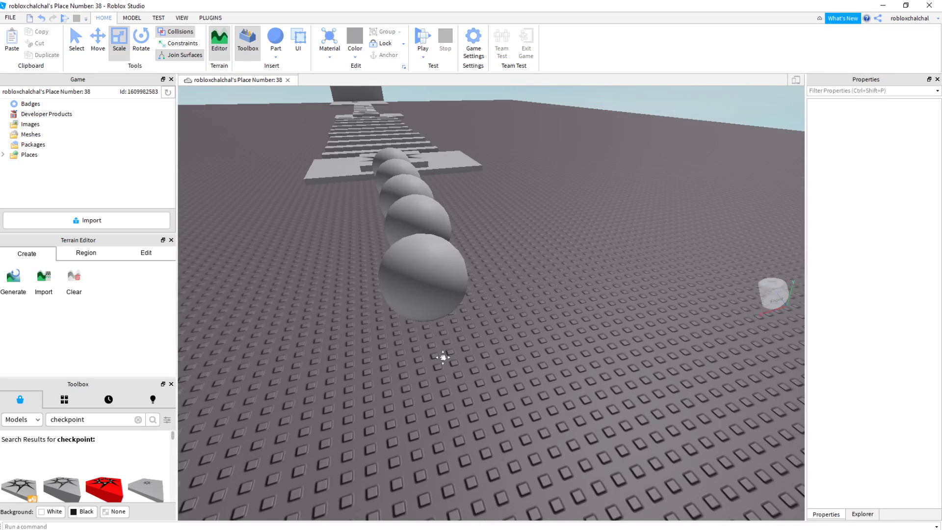
{"action": "scroll", "coordinate": [445, 391], "scroll_direction": "up", "scroll_amount": 3}
{"action": "mouse_move", "coordinate": [448, 398]}
{"action": "right_mouse_down"}
{"action": "mouse_move", "coordinate": [462, 389]}
{"action": "mouse_move", "coordinate": [447, 396]}
{"action": "right_mouse_up"}
{"action": "scroll", "coordinate": [447, 396], "scroll_direction": "down", "scroll_amount": 5}
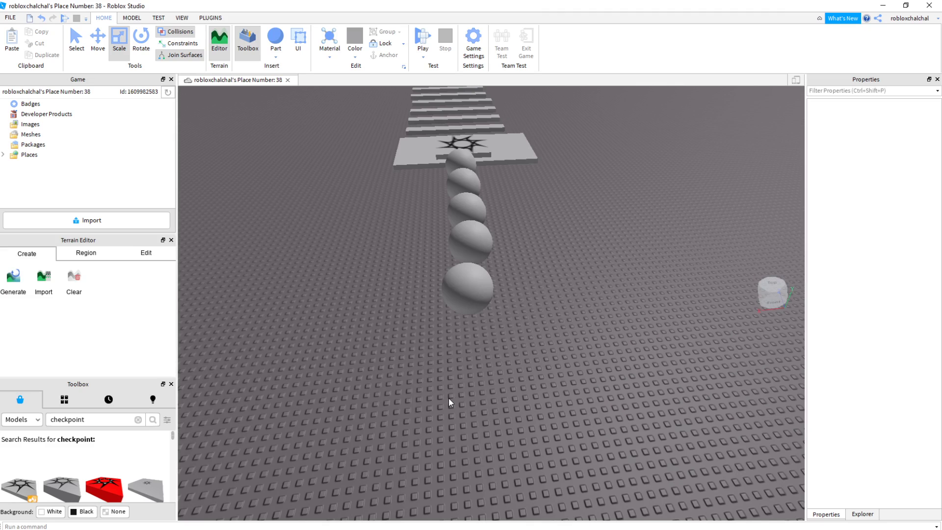
{"action": "scroll", "coordinate": [451, 407], "scroll_direction": "up", "scroll_amount": 3}
{"action": "left_click", "coordinate": [429, 171]}
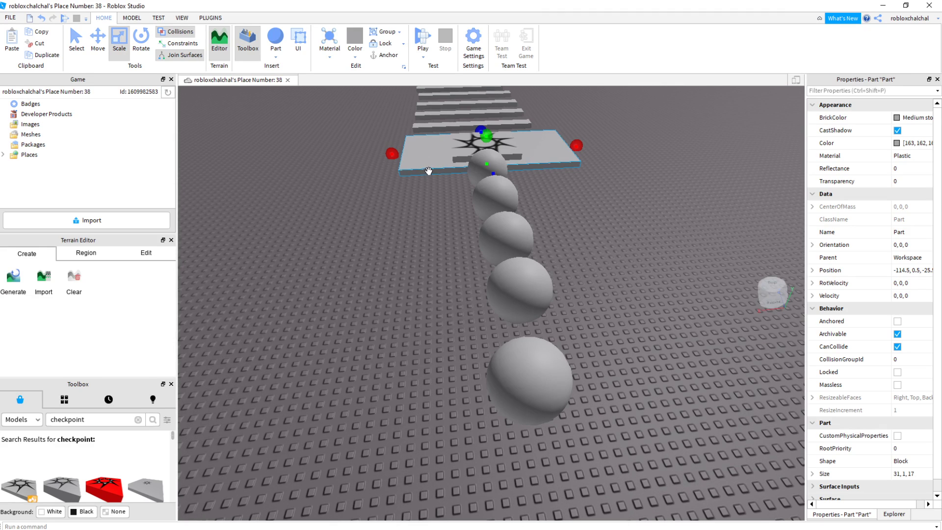
{"action": "right_click", "coordinate": [432, 169]}
{"action": "left_click", "coordinate": [452, 227]}
{"action": "left_click_drag", "start_coordinate": [455, 139], "coordinate": [470, 262]}
Add a checkpoint model from the checkpoint search results onto the newly placed third platform
{"action": "scroll", "coordinate": [466, 288], "scroll_direction": "down", "scroll_amount": 2}
{"action": "left_click_drag", "start_coordinate": [22, 489], "coordinate": [509, 273]}
{"action": "left_click", "coordinate": [519, 416]}
{"action": "middle_click_drag", "start_coordinate": [519, 416], "coordinate": [543, 444]}
{"action": "scroll", "coordinate": [542, 443], "scroll_direction": "down", "scroll_amount": 3}
{"action": "scroll", "coordinate": [536, 445], "scroll_direction": "up", "scroll_amount": 5}
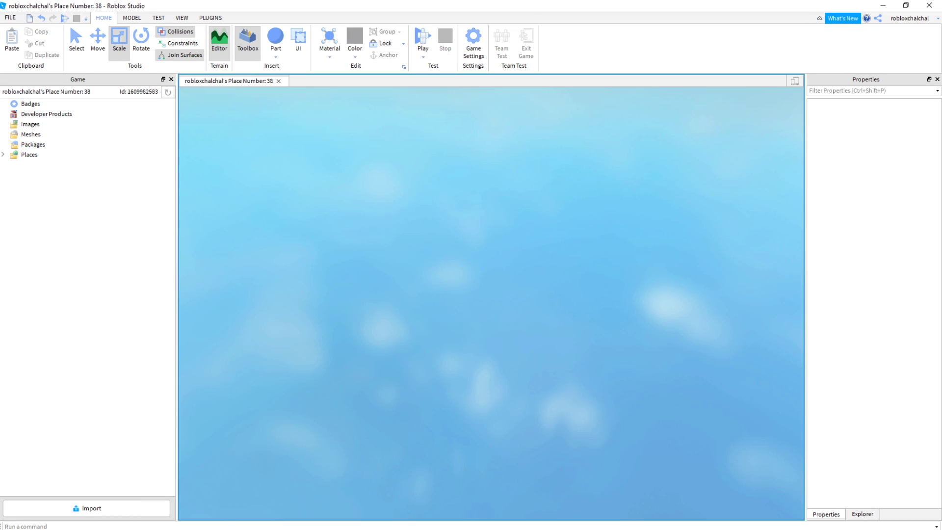
Start a playtest and run the character from the spawn pad across the jumping platforms to the first checkpoint
{"action": "key", "text": "F5"}
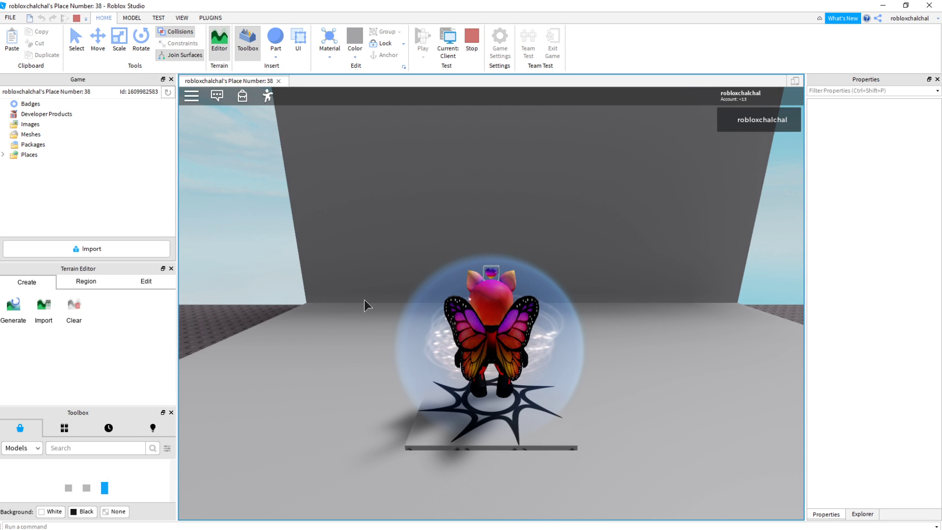
{"action": "right_click_drag", "start_coordinate": [503, 369], "coordinate": [491, 370]}
{"action": "key", "text": "w"}
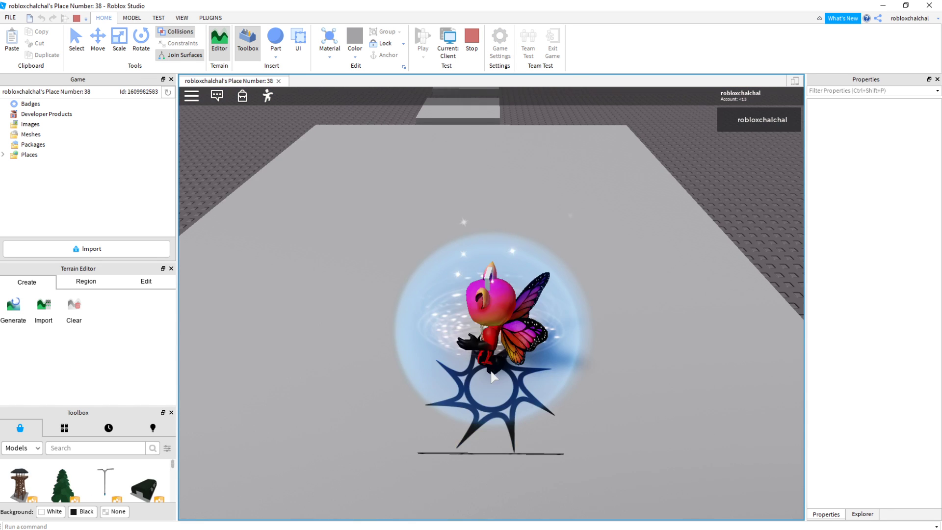
{"action": "key", "text": "w"}
{"action": "key", "text": "w"}
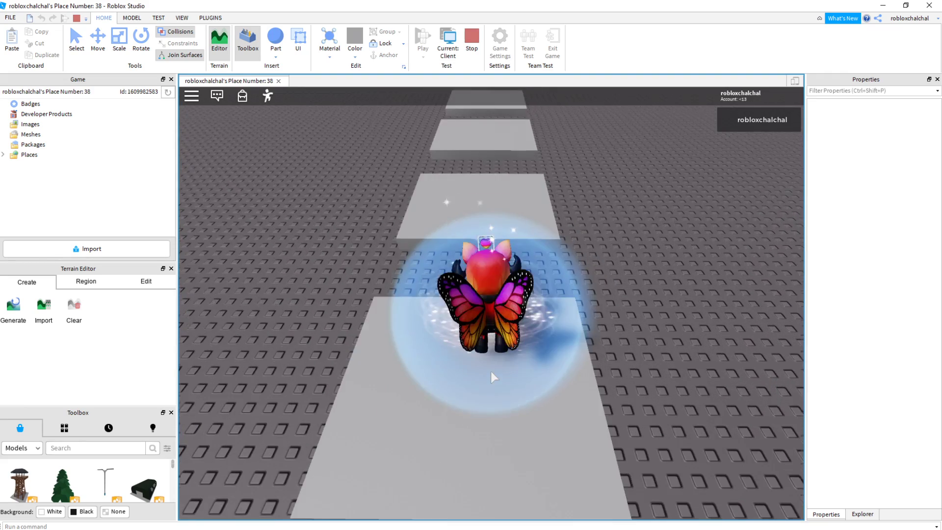
{"action": "key", "text": "w"}
{"action": "key", "text": "w"}
{"action": "key", "text": "space"}
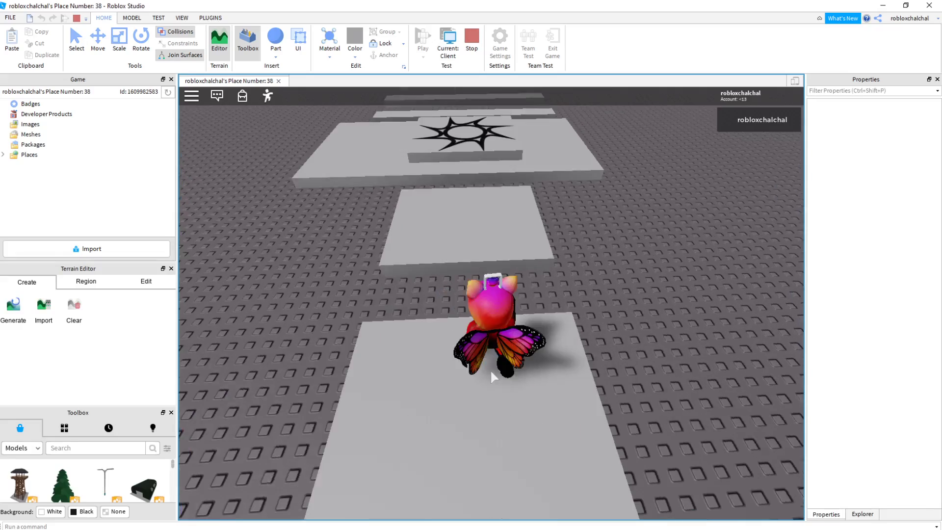
{"action": "key", "text": "w"}
{"action": "key", "text": "space"}
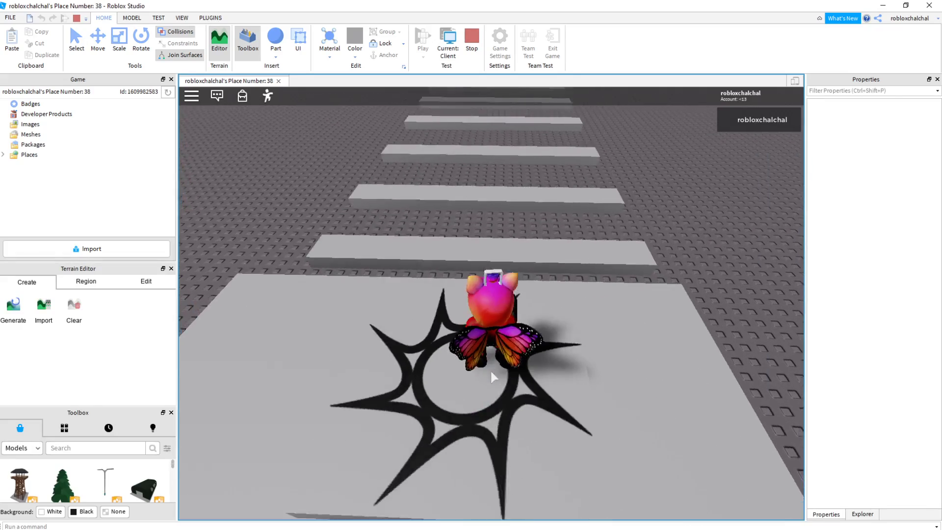
Jump the character along the whole bar row to the second checkpoint
{"action": "key", "text": "w"}
{"action": "key", "text": "space"}
{"action": "key", "text": "space"}
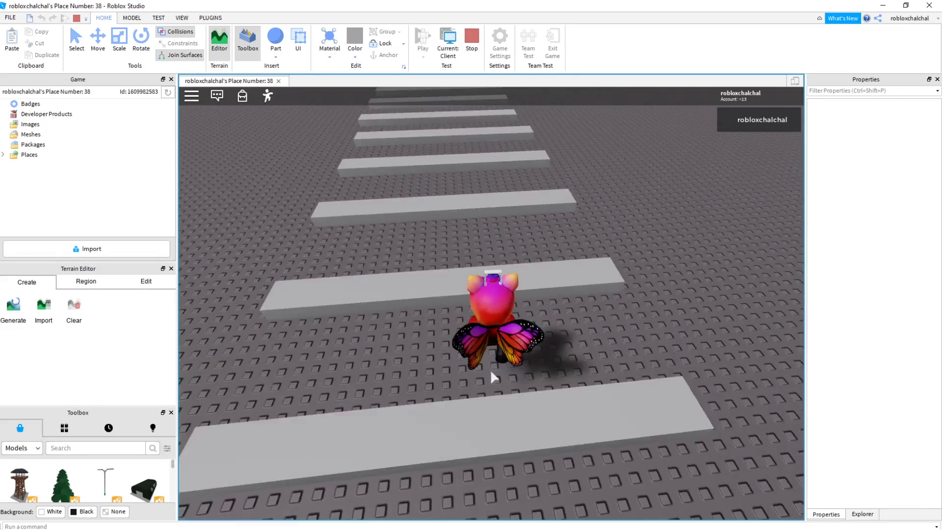
{"action": "key", "text": "w"}
{"action": "key", "text": "space"}
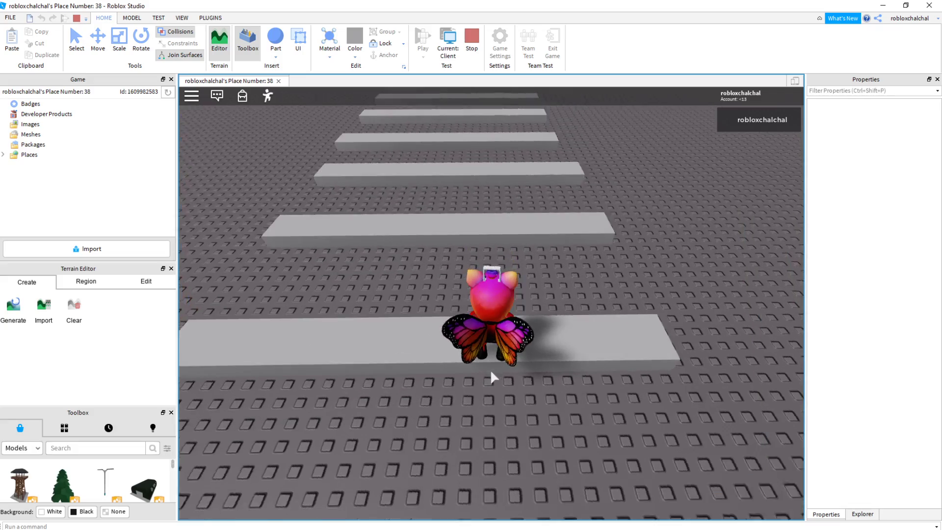
{"action": "key", "text": "w"}
{"action": "key", "text": "space"}
{"action": "key", "text": "space"}
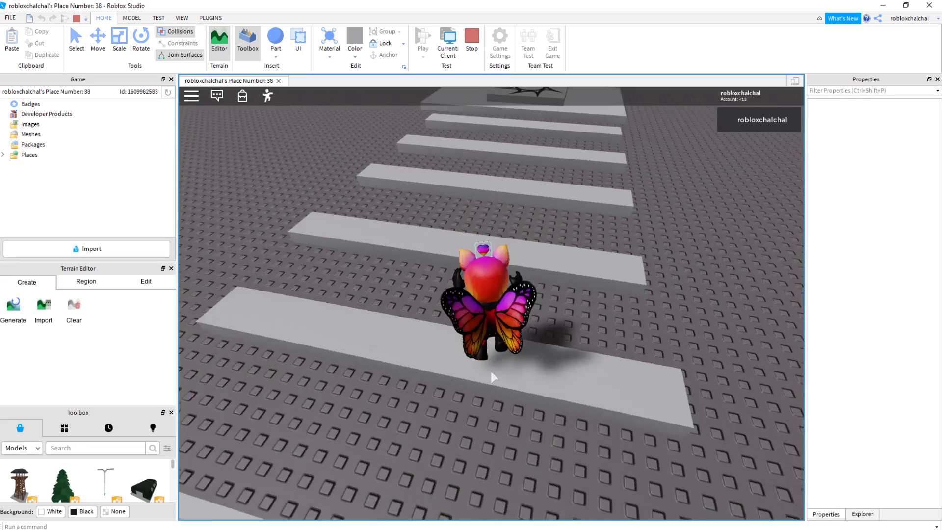
{"action": "key", "text": "w"}
{"action": "key", "text": "space"}
{"action": "key", "text": "space"}
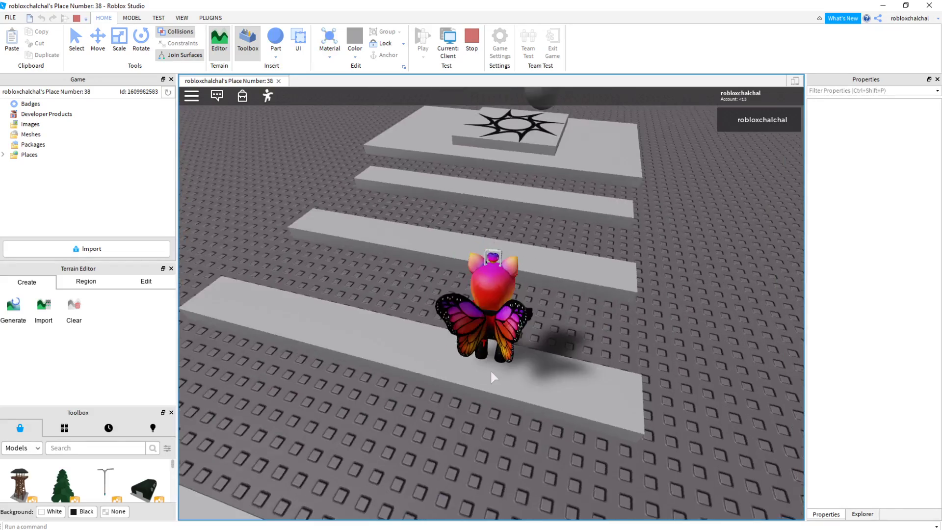
{"action": "key", "text": "w"}
{"action": "key", "text": "space"}
{"action": "key", "text": "space"}
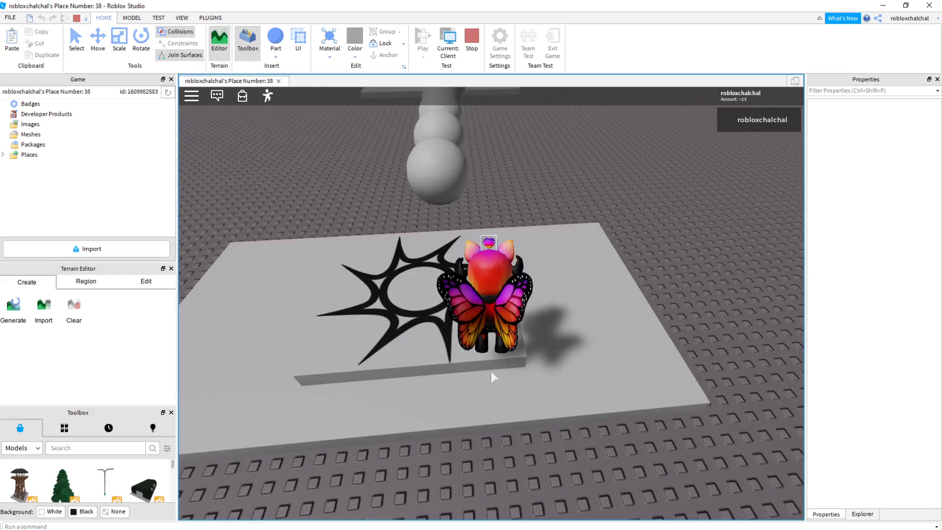
Jump the character across the spheres to the third checkpoint, turn back toward the course, and stop the playtest
{"action": "key", "text": "w"}
{"action": "key", "text": "a"}
{"action": "key", "text": "space"}
{"action": "key", "text": "space"}
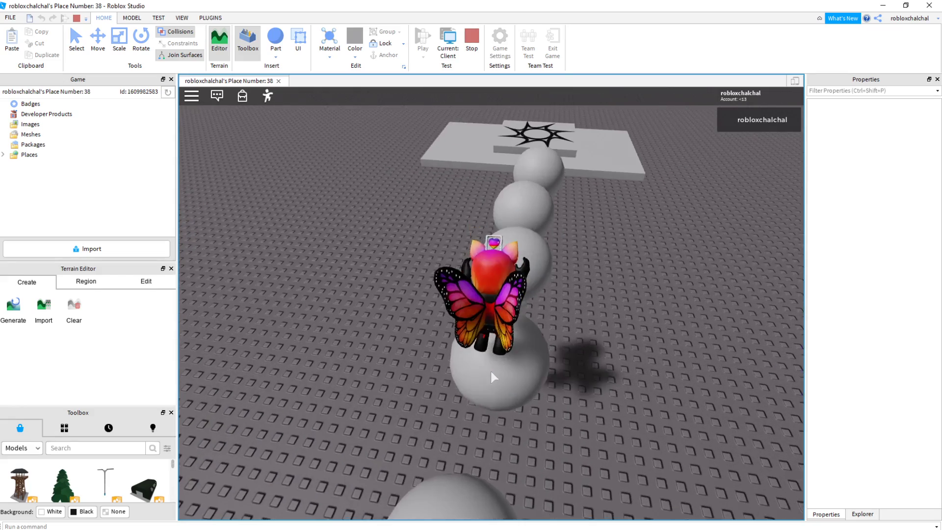
{"action": "key", "text": "w"}
{"action": "key", "text": "space"}
{"action": "key", "text": "space"}
{"action": "key", "text": "d"}
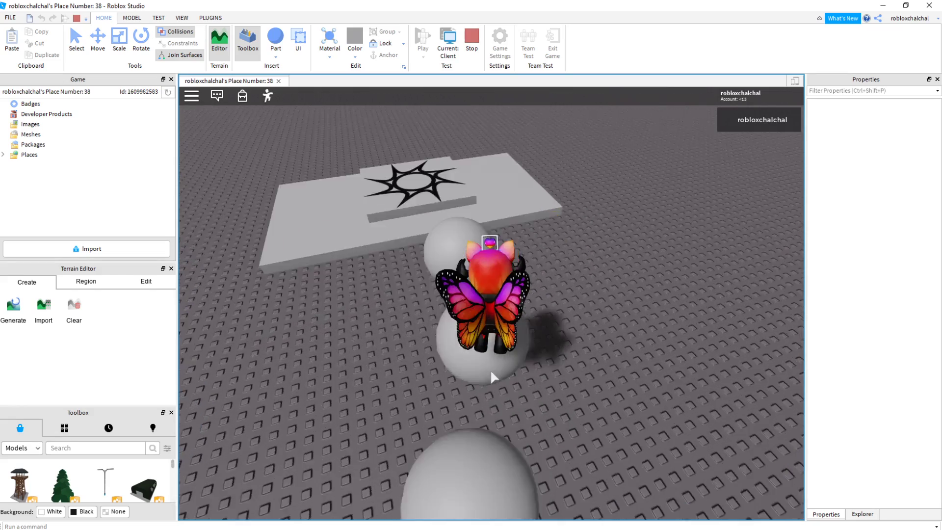
{"action": "key", "text": "w"}
{"action": "key", "text": "space"}
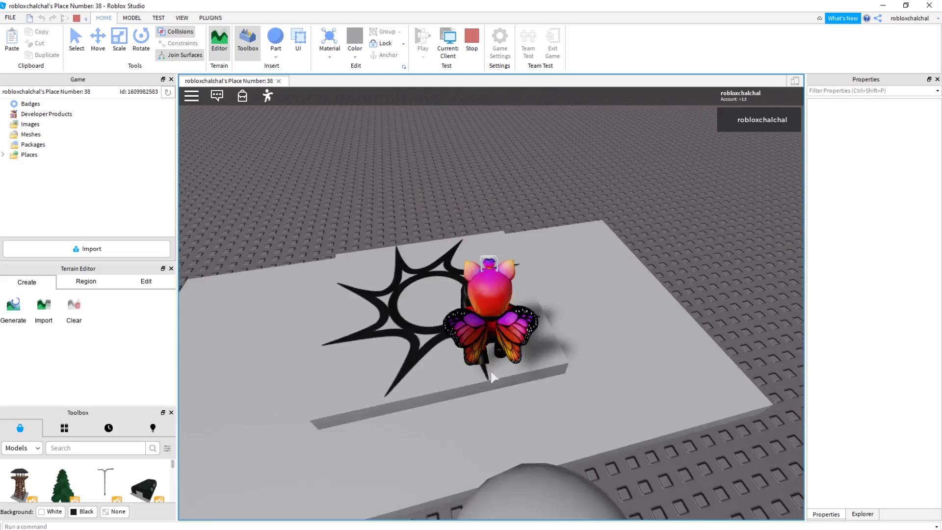
{"action": "key", "text": "Right"}
{"action": "key", "text": "w"}
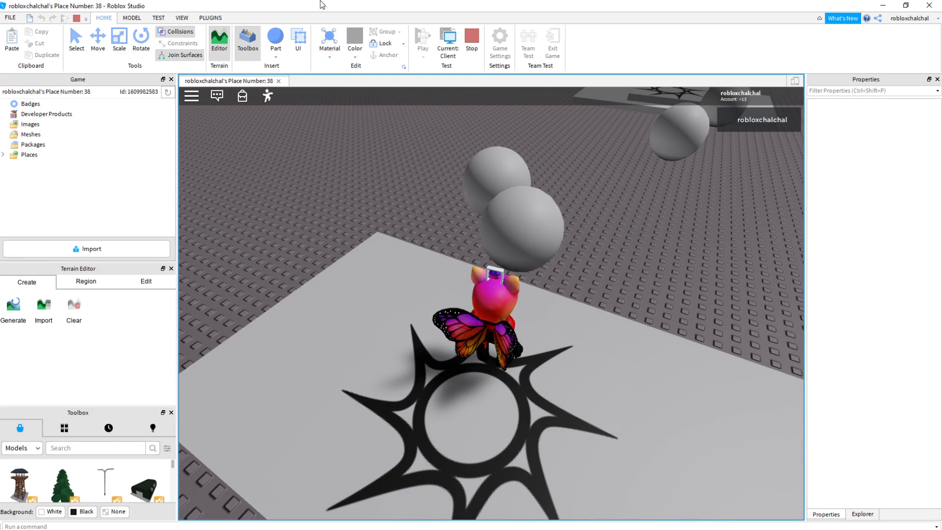
{"action": "left_click", "coordinate": [471, 37]}
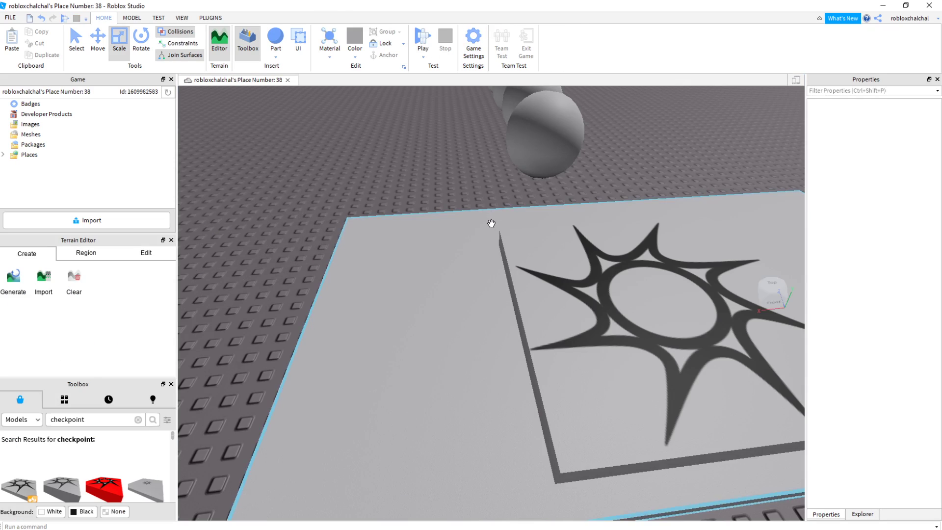
Delete all five spheres between the second and third checkpoint platforms
{"action": "scroll", "coordinate": [516, 272], "scroll_direction": "down", "scroll_amount": 5}
{"action": "scroll", "coordinate": [516, 272], "scroll_direction": "up", "scroll_amount": 5}
{"action": "middle_click_drag", "start_coordinate": [515, 272], "coordinate": [520, 311]}
{"action": "right_click", "coordinate": [551, 295]}
{"action": "left_click", "coordinate": [559, 93]}
{"action": "right_click", "coordinate": [535, 297]}
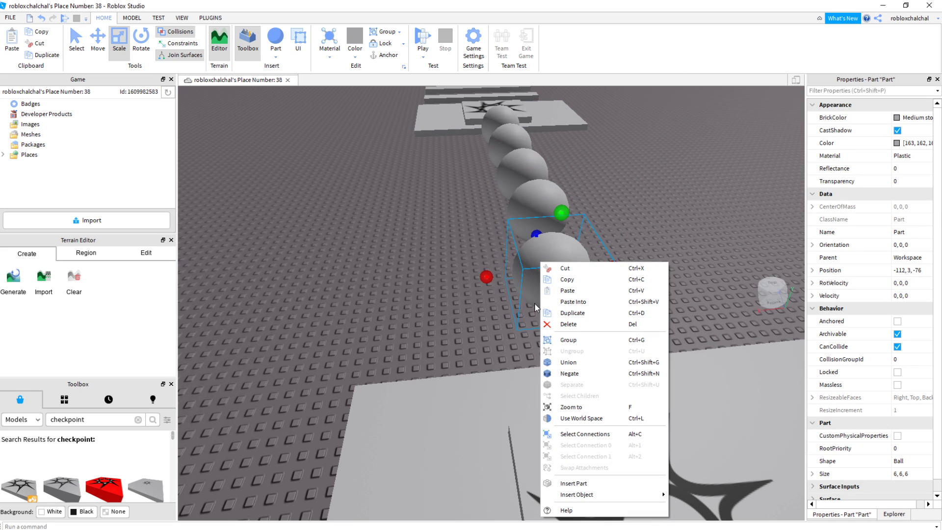
{"action": "left_click", "coordinate": [558, 323]}
{"action": "right_click", "coordinate": [543, 227]}
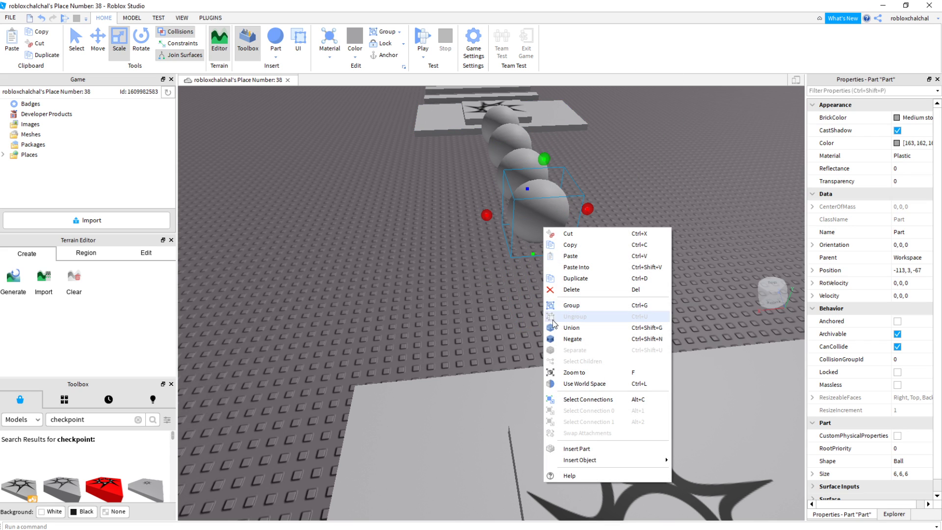
{"action": "left_click", "coordinate": [556, 291]}
{"action": "right_click", "coordinate": [534, 197]}
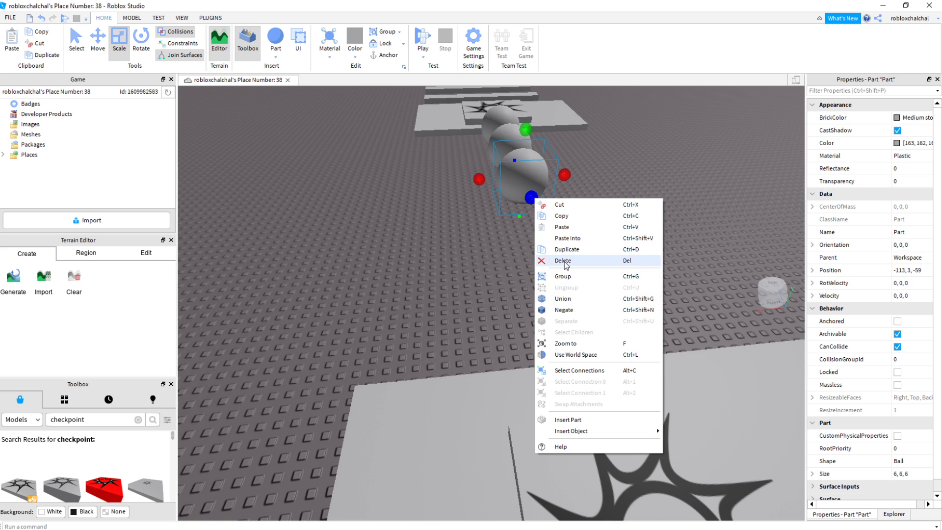
{"action": "left_click", "coordinate": [545, 262]}
{"action": "right_click", "coordinate": [515, 137]}
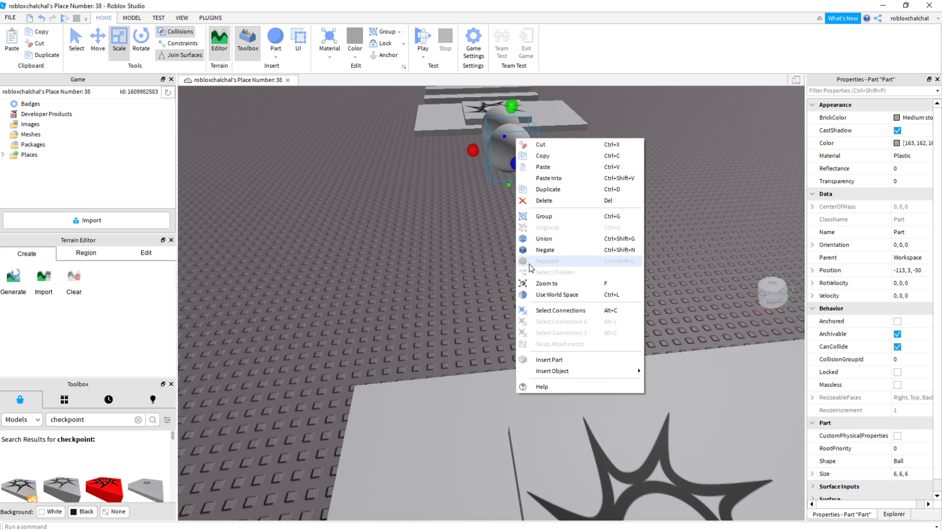
{"action": "left_click", "coordinate": [534, 195]}
{"action": "right_click", "coordinate": [501, 157]}
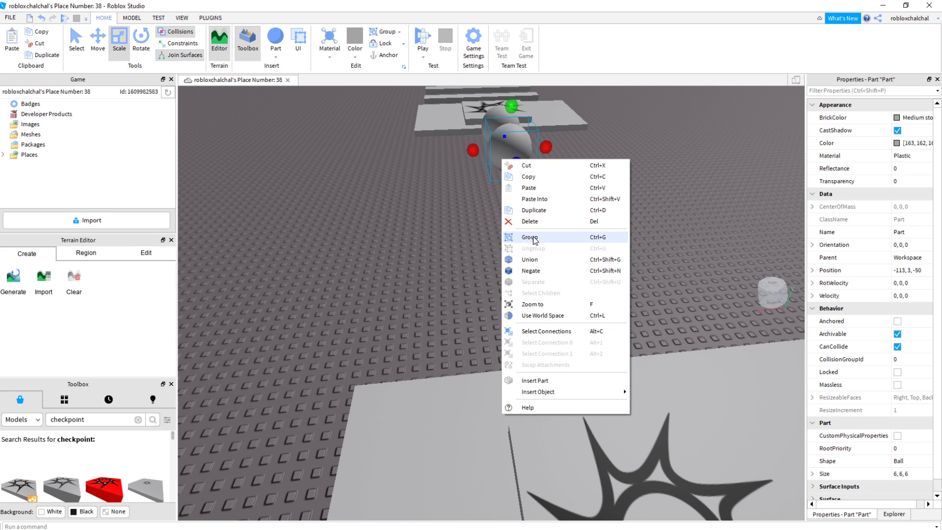
{"action": "left_click", "coordinate": [531, 222]}
{"action": "right_click", "coordinate": [502, 149]}
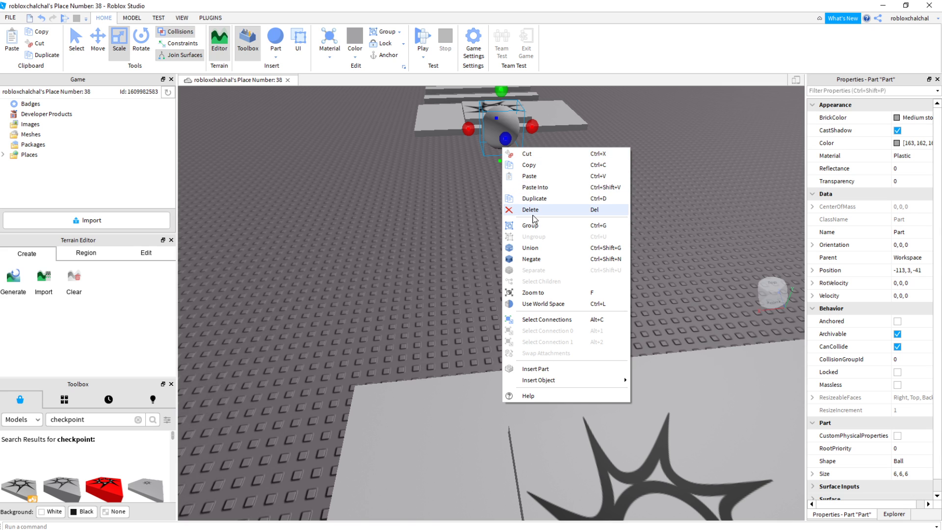
{"action": "left_click", "coordinate": [532, 215]}
Insert a block part in front of the second checkpoint platform and rotate it to orientation 0, -90, 0
{"action": "middle_click_drag", "start_coordinate": [543, 319], "coordinate": [523, 335]}
{"action": "scroll", "coordinate": [529, 331], "scroll_direction": "up", "scroll_amount": 4}
{"action": "scroll", "coordinate": [529, 330], "scroll_direction": "down", "scroll_amount": 4}
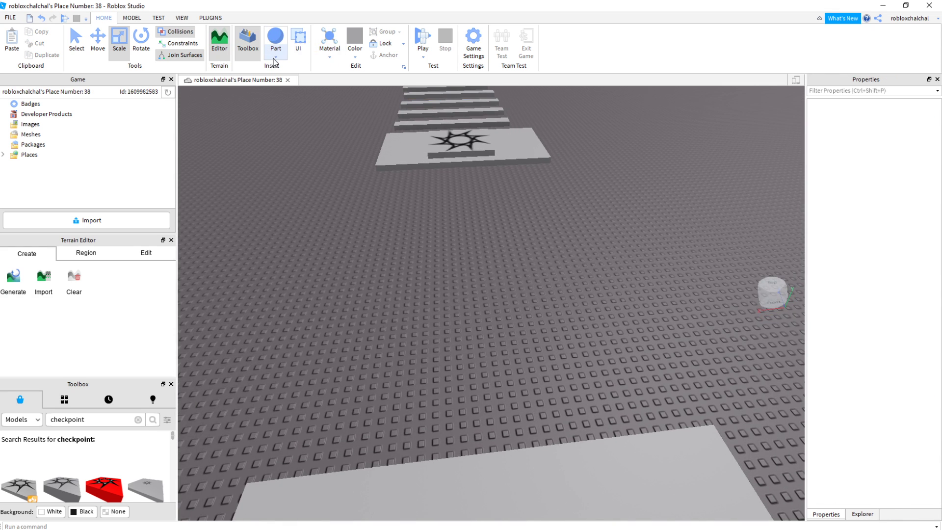
{"action": "left_click", "coordinate": [274, 62]}
{"action": "left_click", "coordinate": [273, 68]}
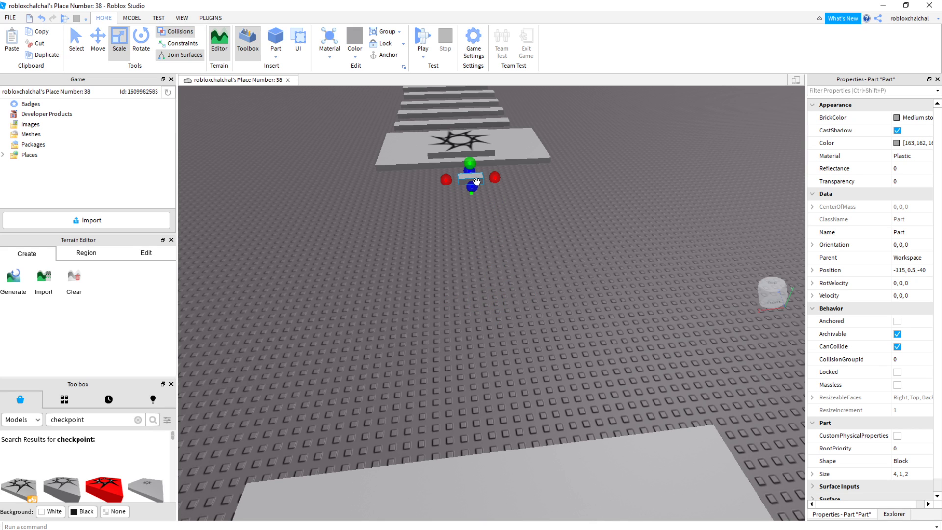
{"action": "left_click", "coordinate": [141, 37]}
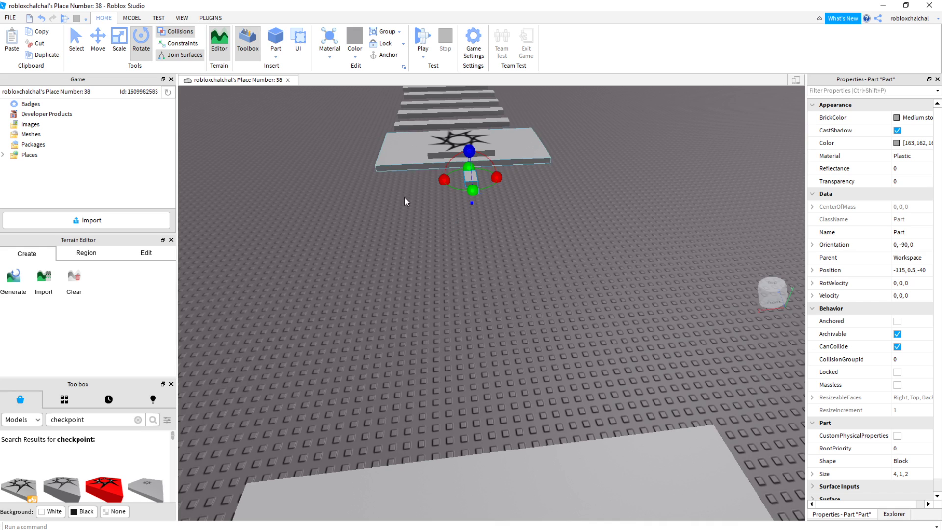
{"action": "left_click", "coordinate": [462, 195]}
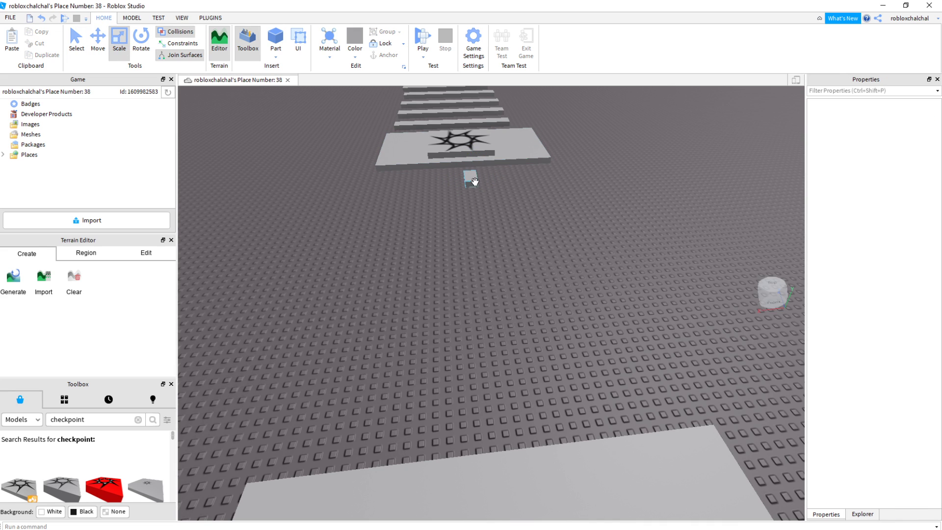
Stretch the rotated block into a 43-stud narrow beam between the second and third checkpoints, centred at about X -114, Z -55.5
{"action": "left_click", "coordinate": [474, 182]}
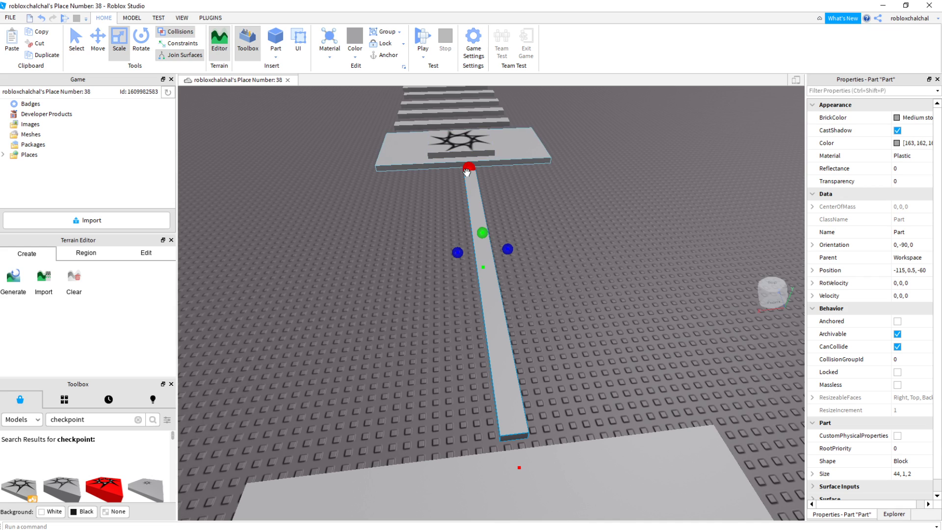
{"action": "left_click", "coordinate": [503, 245]}
{"action": "left_click", "coordinate": [473, 252]}
{"action": "mouse_move", "coordinate": [474, 252]}
{"action": "left_mouse_down"}
{"action": "mouse_move", "coordinate": [452, 257]}
{"action": "mouse_move", "coordinate": [465, 253]}
{"action": "left_mouse_up"}
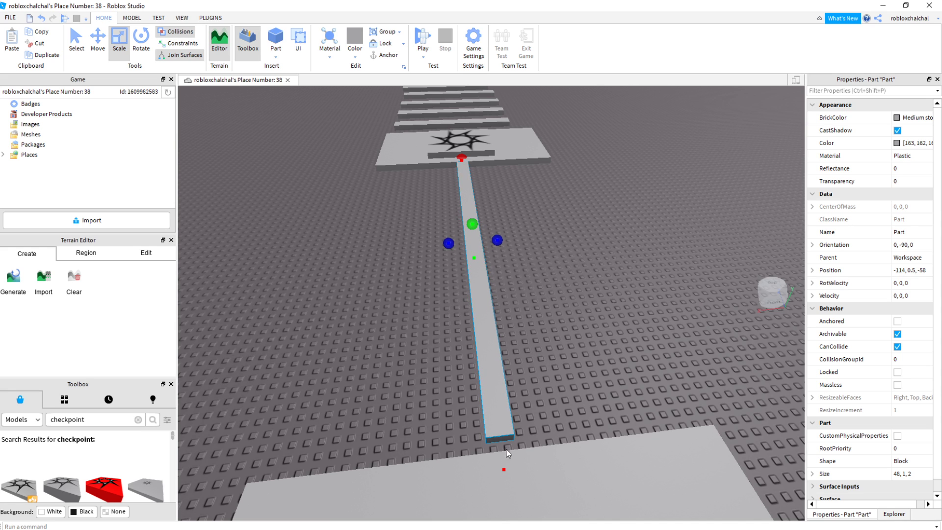
{"action": "middle_click_drag", "start_coordinate": [505, 432], "coordinate": [487, 383]}
{"action": "left_click_drag", "start_coordinate": [478, 345], "coordinate": [471, 318]}
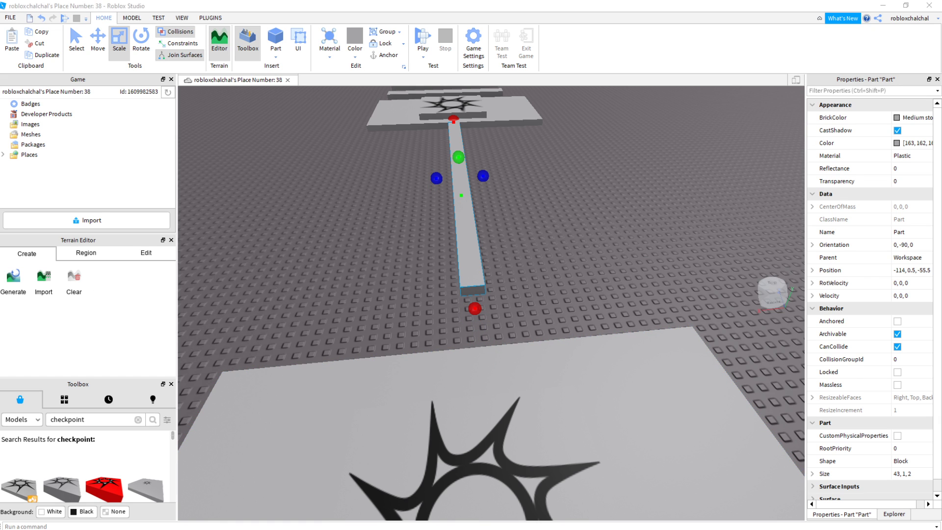
{"action": "key", "text": "alt+Tab"}
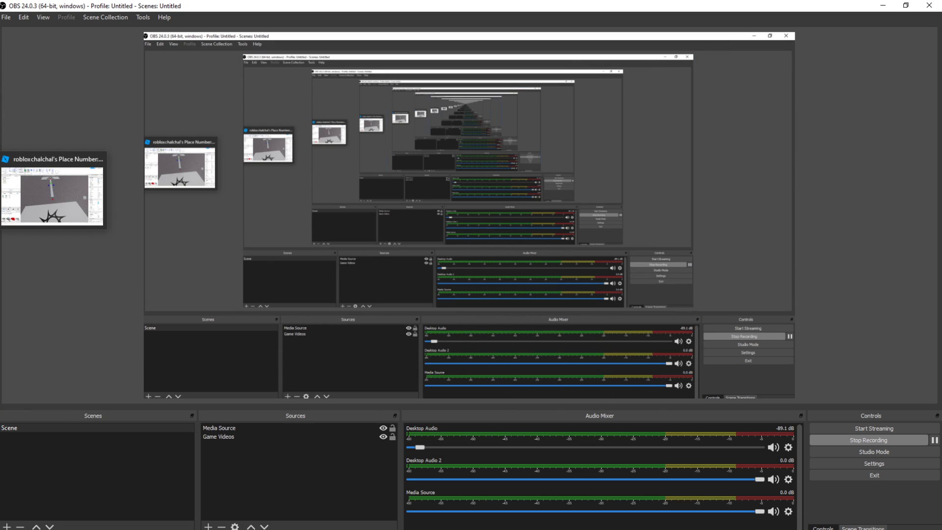